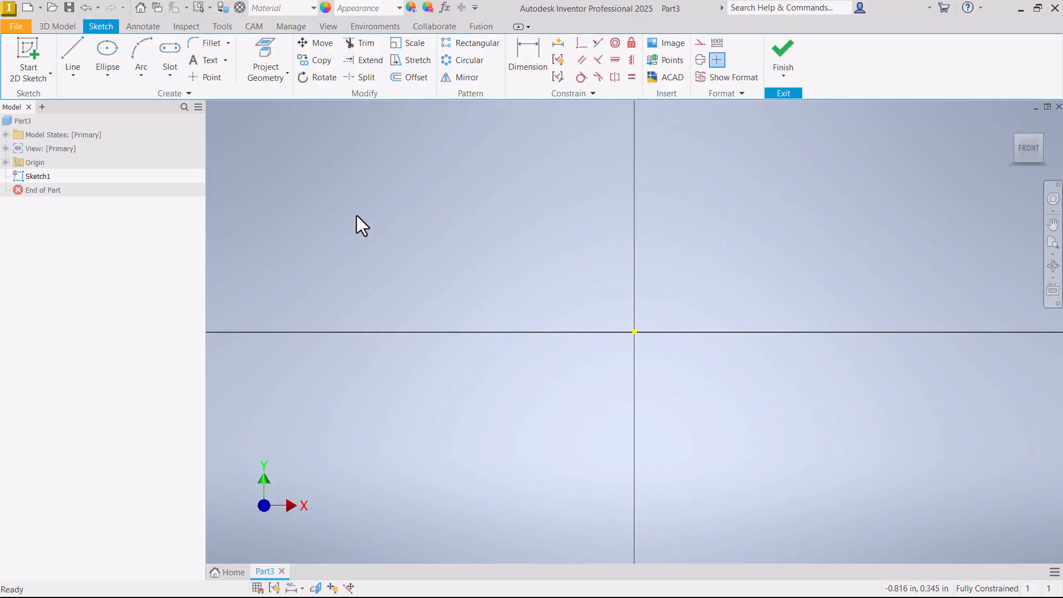
Sketch a sloping line rising from lower left to upper right across the vertical axis, and shift the whole line slightly
{"action": "left_click", "coordinate": [70, 60]}
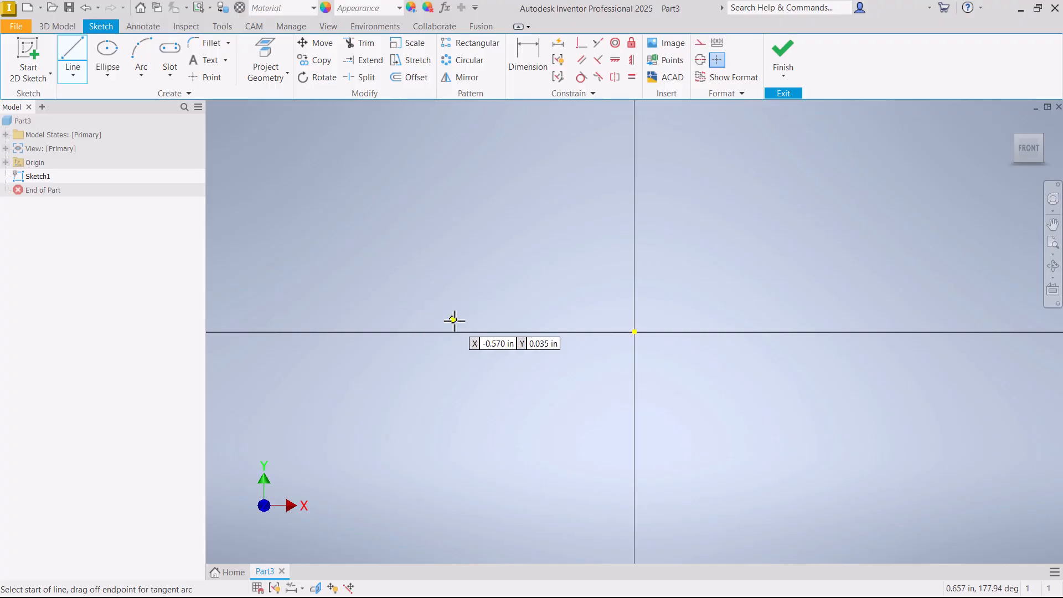
{"action": "left_click", "coordinate": [437, 381]}
{"action": "left_click", "coordinate": [822, 146]}
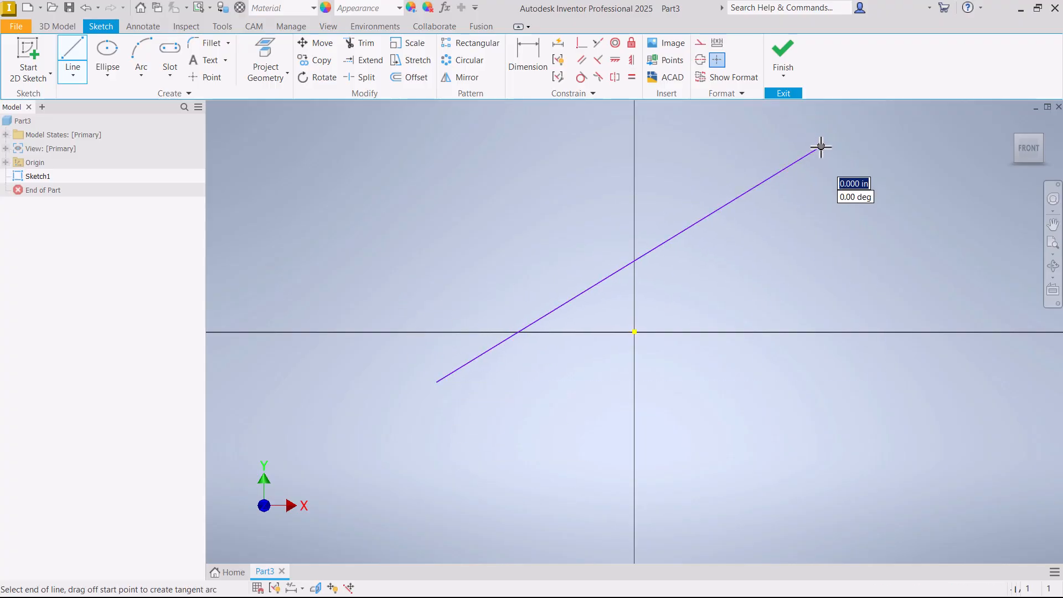
{"action": "right_click", "coordinate": [822, 147]}
{"action": "left_click", "coordinate": [871, 147]}
{"action": "mouse_move", "coordinate": [809, 161]}
{"action": "left_mouse_down"}
{"action": "mouse_move", "coordinate": [803, 171]}
{"action": "mouse_move", "coordinate": [813, 153]}
{"action": "left_mouse_up"}
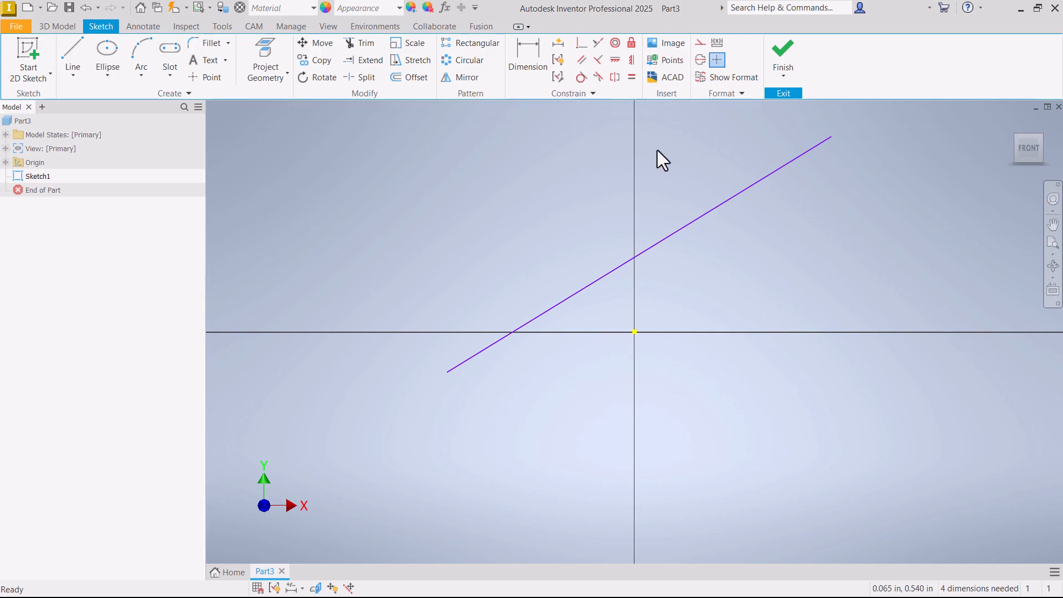
Try a horizontal constraint on the preselected sloping line and undo it
{"action": "left_click", "coordinate": [685, 227]}
{"action": "left_click", "coordinate": [616, 63]}
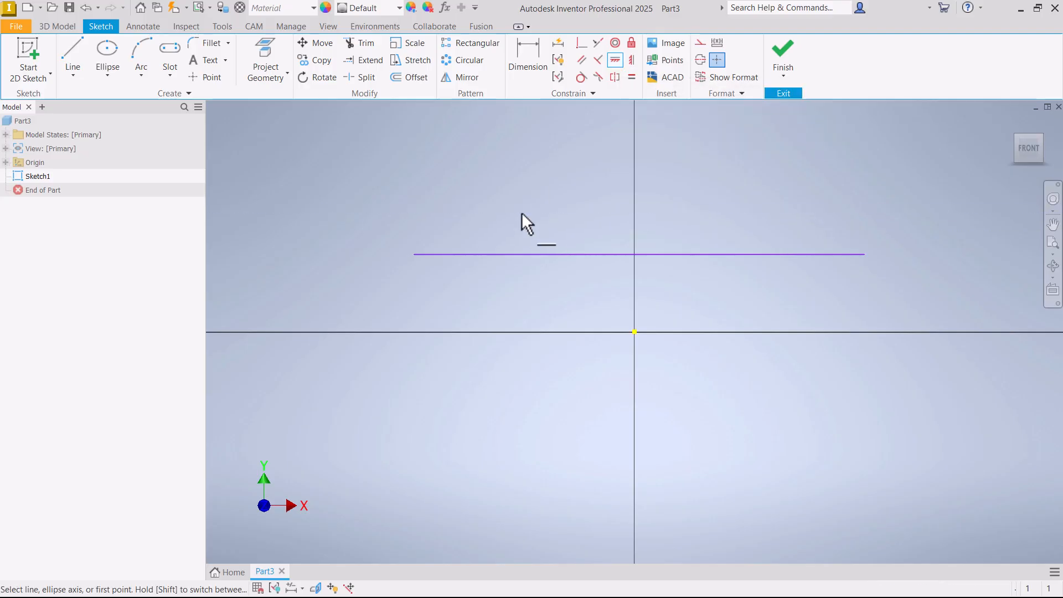
{"action": "key", "text": "Escape"}
{"action": "key", "text": "ctrl+z"}
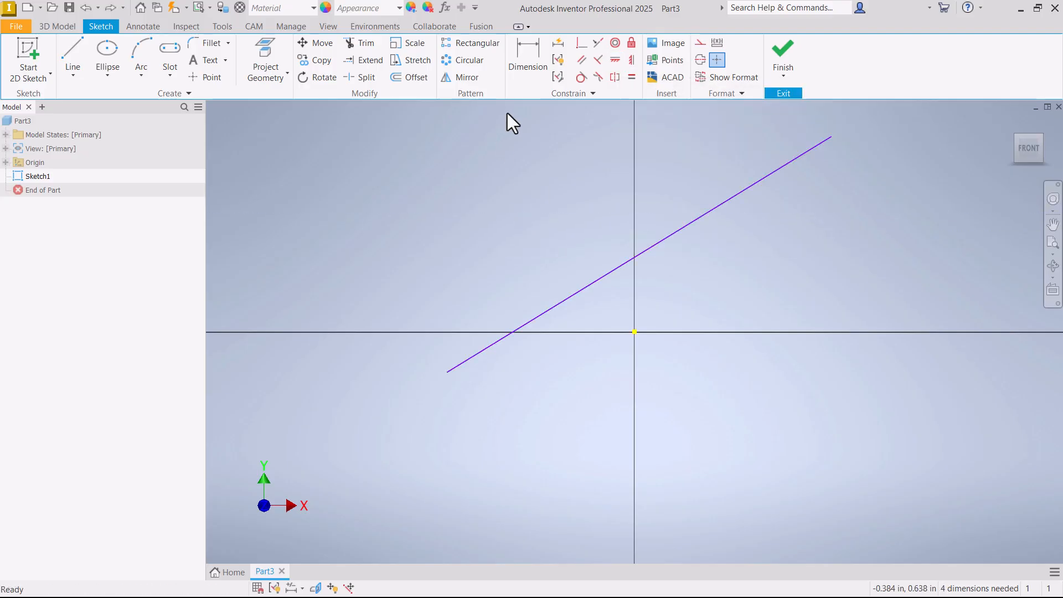
Apply a horizontal constraint to the sloping line and leave the constraint command
{"action": "left_click", "coordinate": [618, 61]}
{"action": "left_click", "coordinate": [687, 227]}
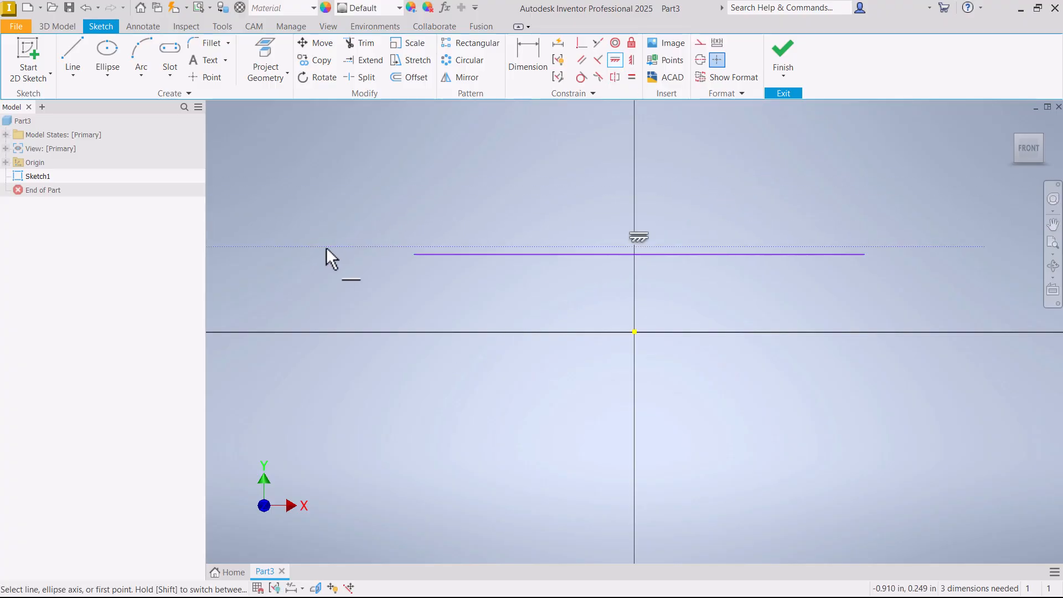
{"action": "right_click", "coordinate": [301, 283]}
{"action": "left_click", "coordinate": [352, 287]}
Sketch a steep, nearly vertical line above and to the right of the horizontal line, and shift it slightly
{"action": "scroll", "coordinate": [343, 318], "scroll_direction": "down", "scroll_amount": 5}
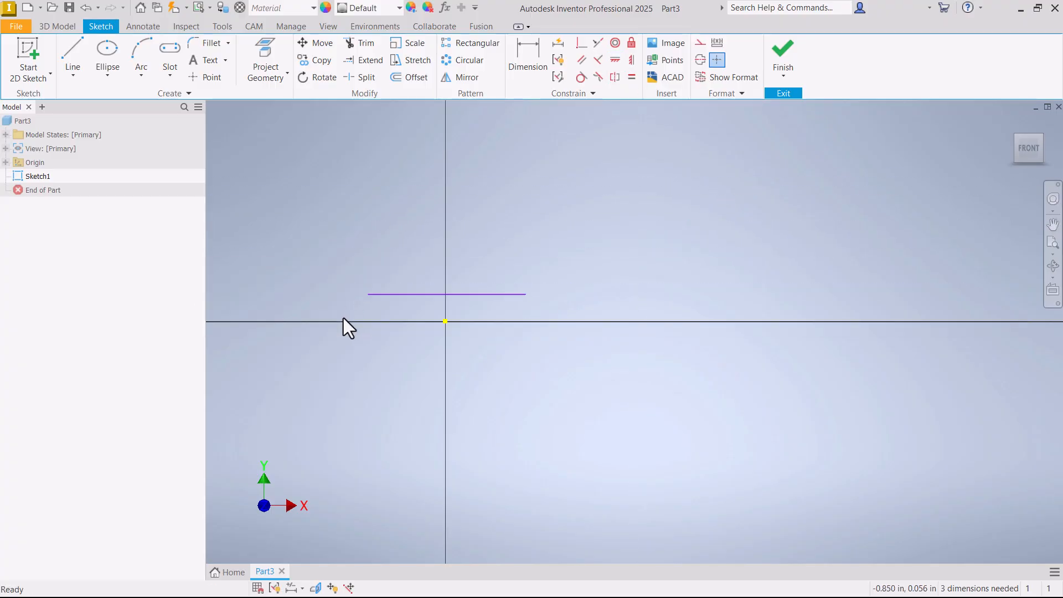
{"action": "left_click", "coordinate": [79, 52]}
{"action": "left_click", "coordinate": [601, 175]}
{"action": "left_click", "coordinate": [572, 311]}
{"action": "right_click", "coordinate": [572, 310]}
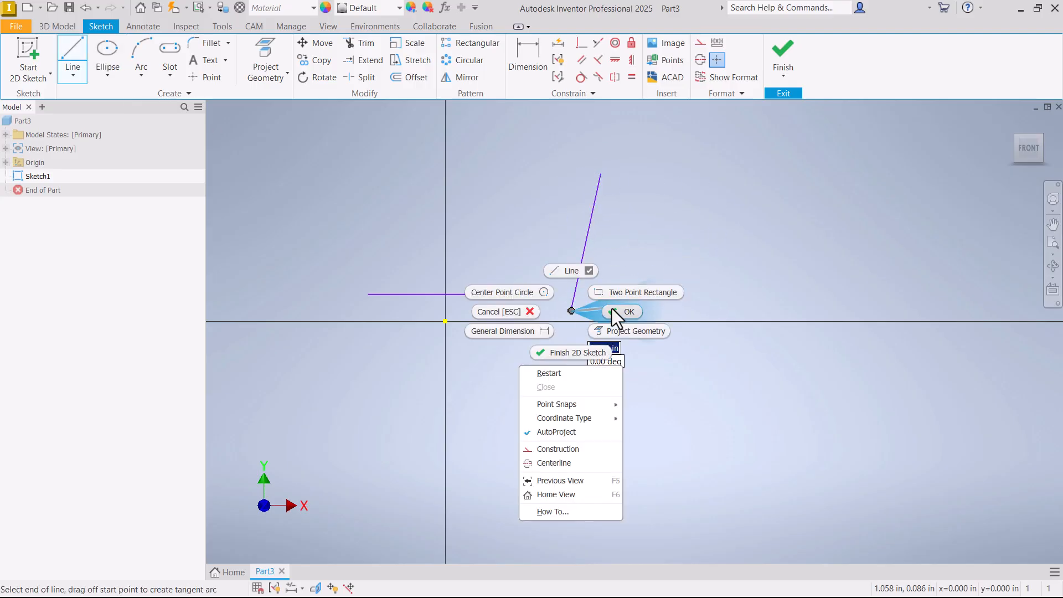
{"action": "left_click", "coordinate": [612, 308]}
{"action": "left_click_drag", "start_coordinate": [597, 209], "coordinate": [583, 182]}
Apply a vertical constraint to the steep line, and nudge both the horizontal and the vertical line slightly
{"action": "left_click", "coordinate": [632, 60]}
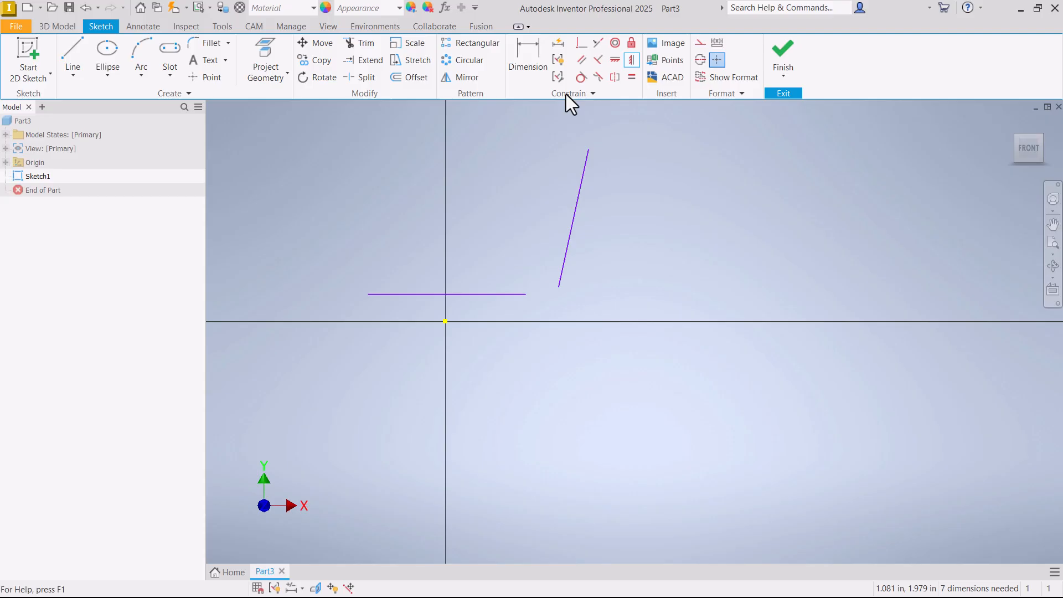
{"action": "left_click", "coordinate": [584, 167]}
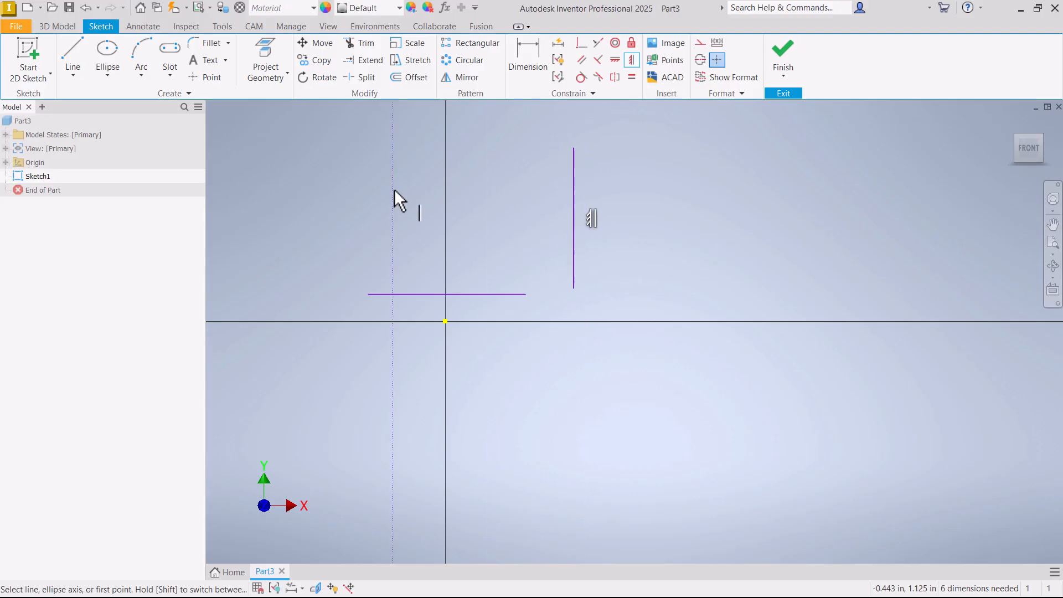
{"action": "right_click", "coordinate": [533, 198]}
{"action": "left_click", "coordinate": [577, 199]}
{"action": "mouse_move", "coordinate": [494, 291]}
{"action": "left_mouse_down"}
{"action": "mouse_move", "coordinate": [507, 291]}
{"action": "mouse_move", "coordinate": [492, 294]}
{"action": "left_mouse_up"}
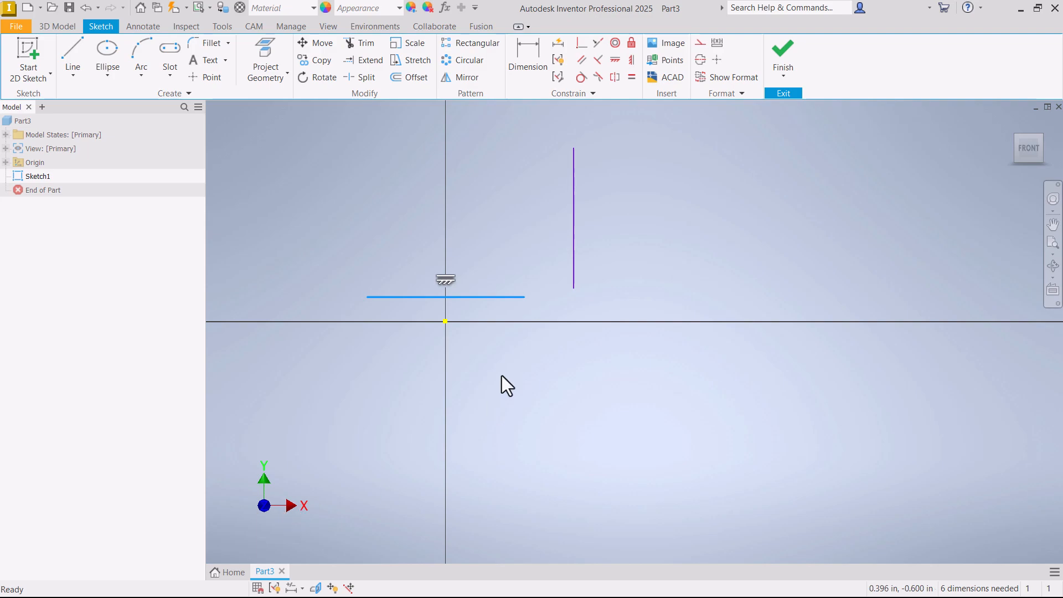
{"action": "left_click_drag", "start_coordinate": [569, 268], "coordinate": [561, 271]}
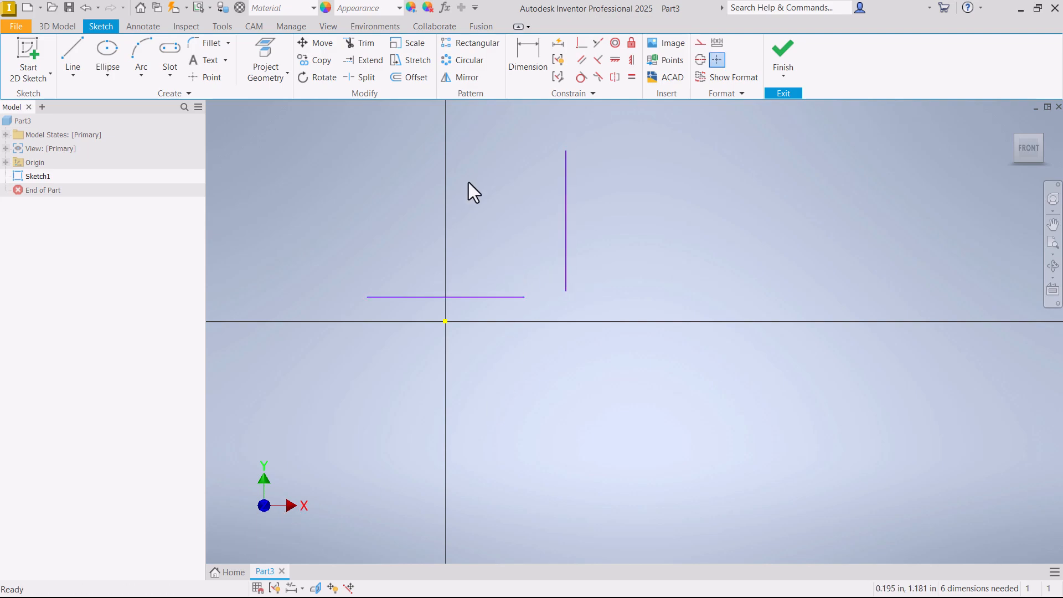
Start a line chain with a horizontal segment about 1.33 in long above the existing horizontal line
{"action": "left_click", "coordinate": [80, 52]}
{"action": "left_click", "coordinate": [346, 195]}
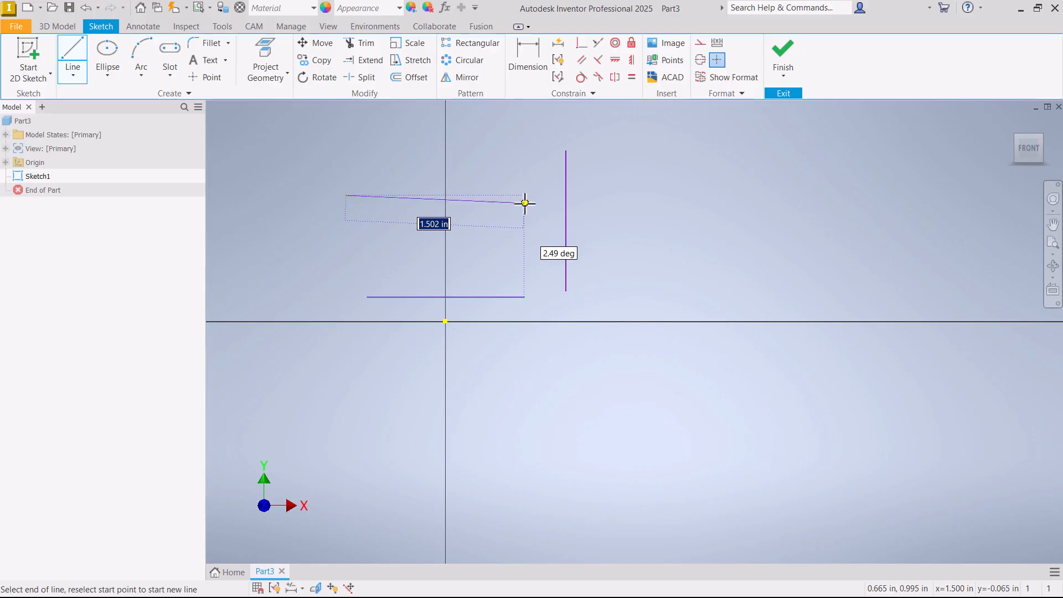
{"action": "scroll", "coordinate": [509, 240], "scroll_direction": "down", "scroll_amount": 4}
{"action": "scroll", "coordinate": [509, 239], "scroll_direction": "down", "scroll_amount": 3}
{"action": "scroll", "coordinate": [505, 240], "scroll_direction": "up", "scroll_amount": 9}
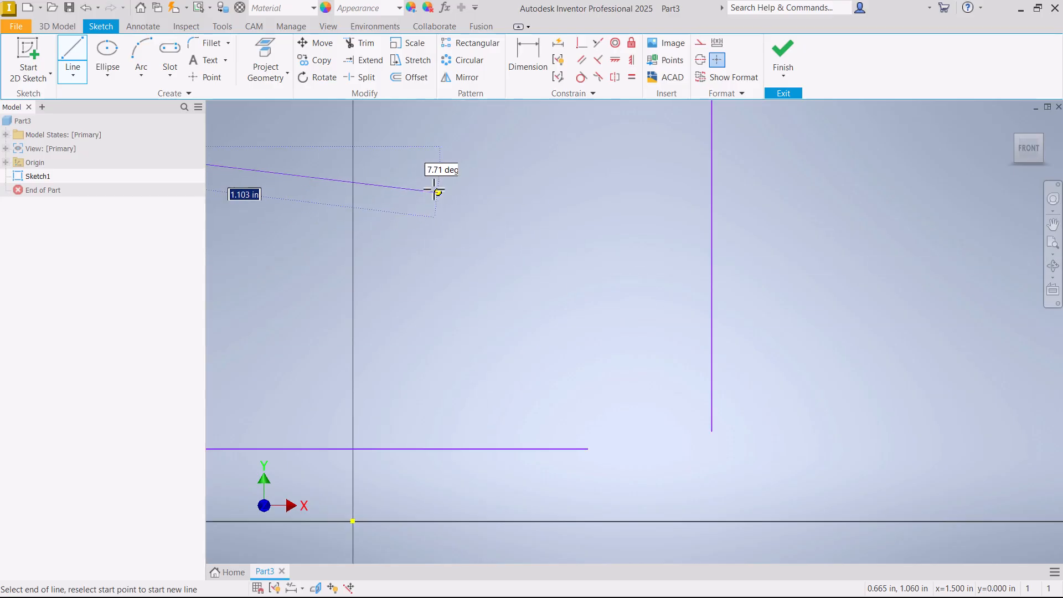
{"action": "scroll", "coordinate": [617, 230], "scroll_direction": "down", "scroll_amount": 3}
{"action": "scroll", "coordinate": [536, 144], "scroll_direction": "up", "scroll_amount": 3}
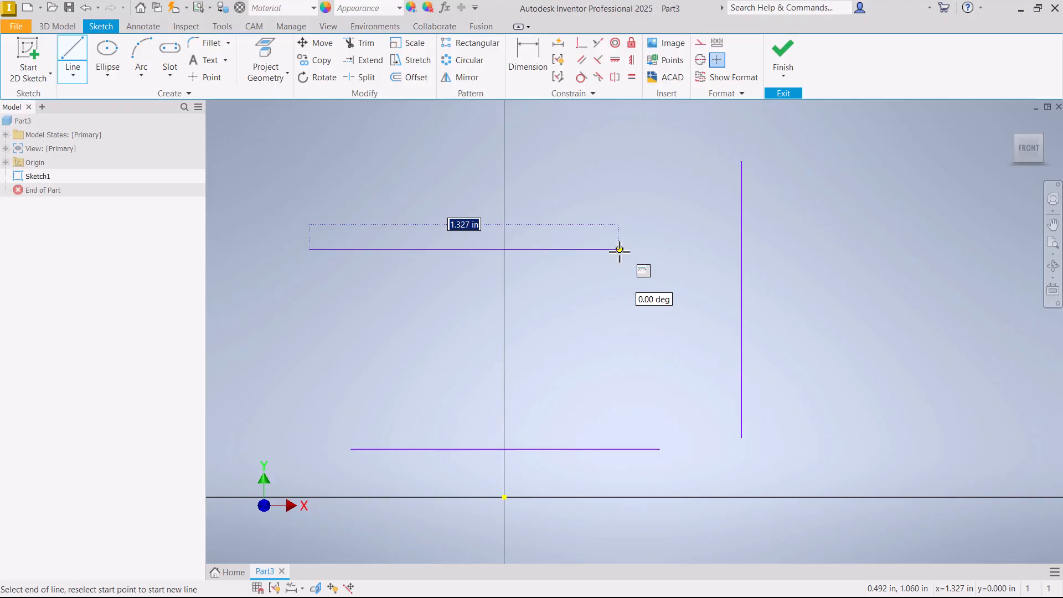
{"action": "left_click", "coordinate": [620, 249]}
Continue the line chain with a perpendicular segment about 1.06 in upward and another about 1.47 in to the left
{"action": "scroll", "coordinate": [550, 304], "scroll_direction": "up", "scroll_amount": 4}
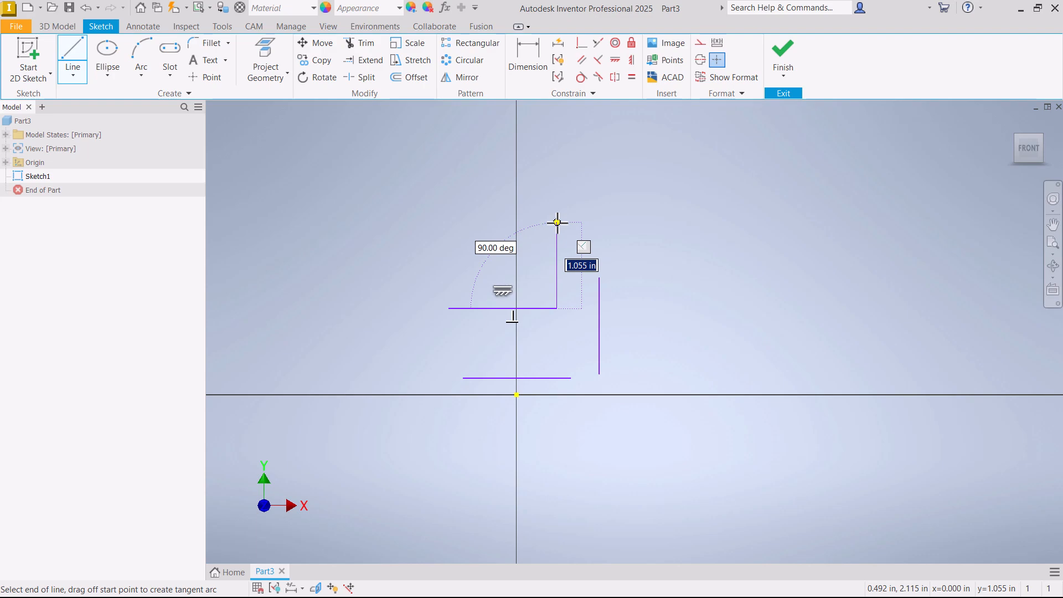
{"action": "left_click", "coordinate": [557, 222]}
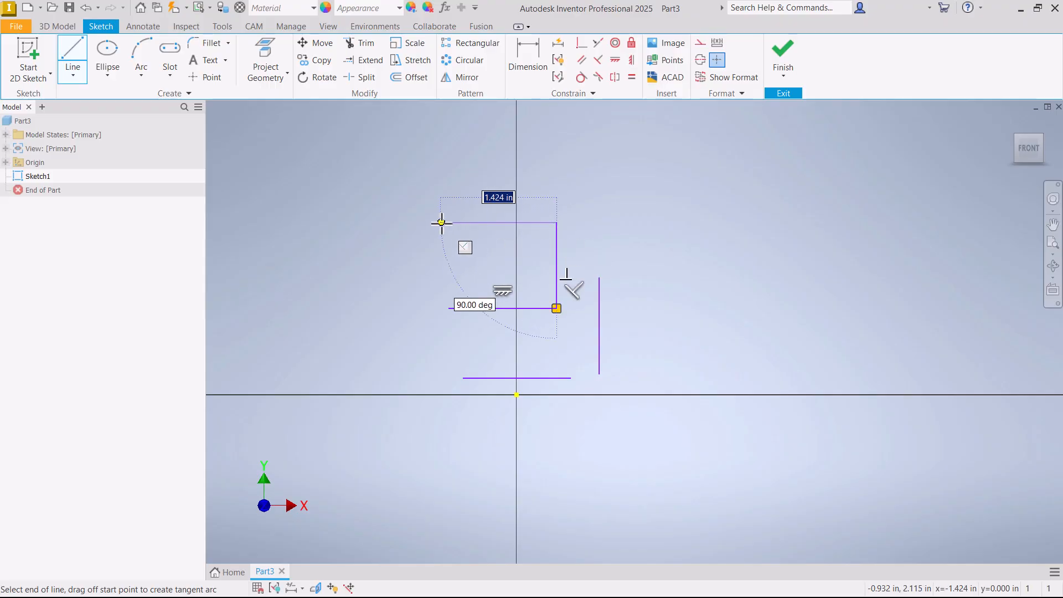
{"action": "scroll", "coordinate": [438, 222], "scroll_direction": "down", "scroll_amount": 3}
{"action": "scroll", "coordinate": [437, 221], "scroll_direction": "up", "scroll_amount": 3}
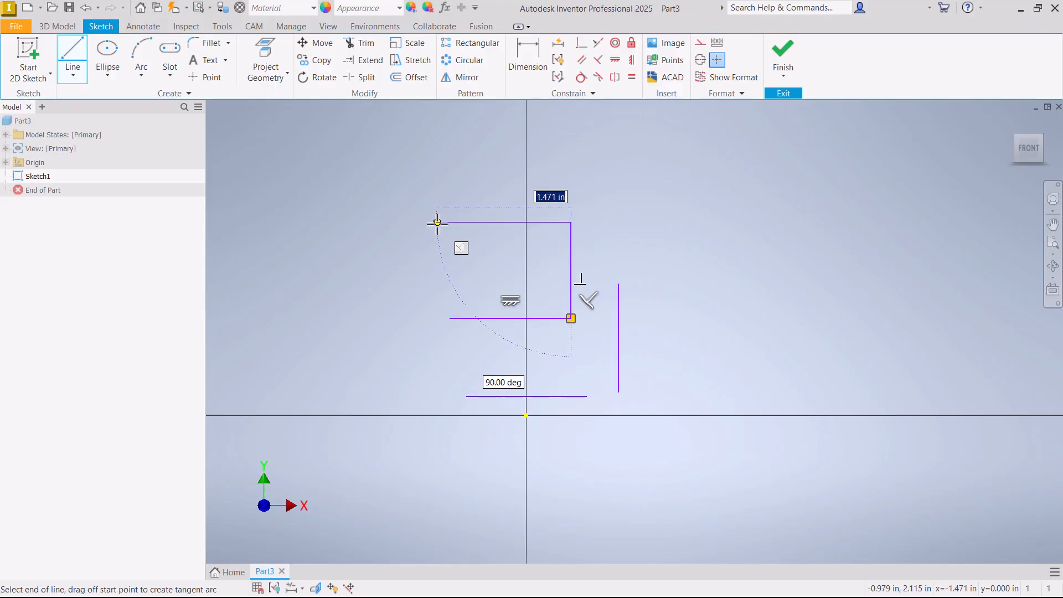
{"action": "left_click", "coordinate": [438, 222]}
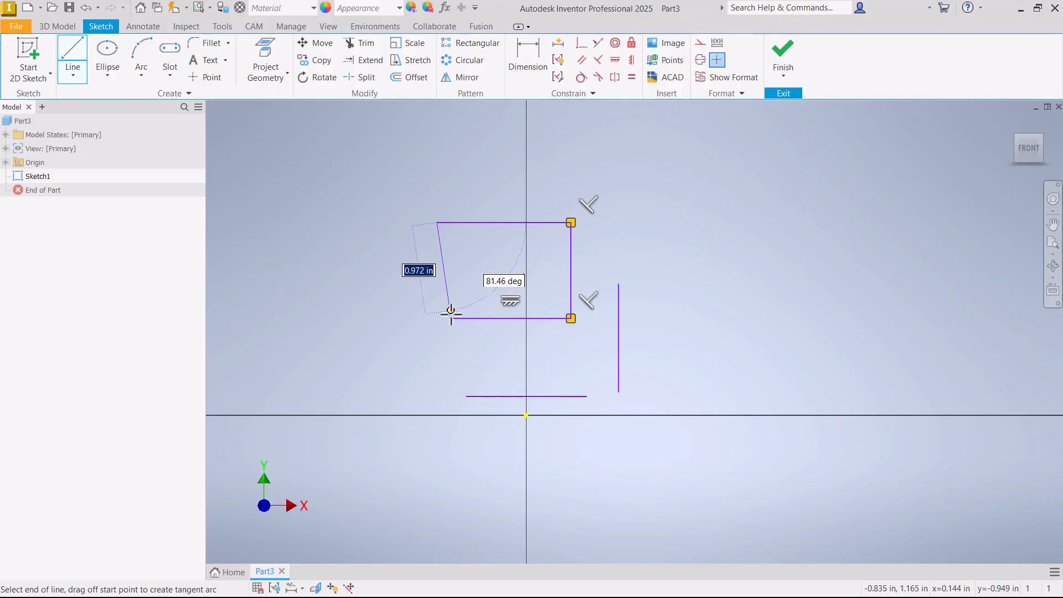
Close the four-sided profile with a slanted line ending at the first segment's start point, and end the Line command
{"action": "scroll", "coordinate": [447, 318], "scroll_direction": "up", "scroll_amount": 5}
{"action": "left_click", "coordinate": [447, 309]}
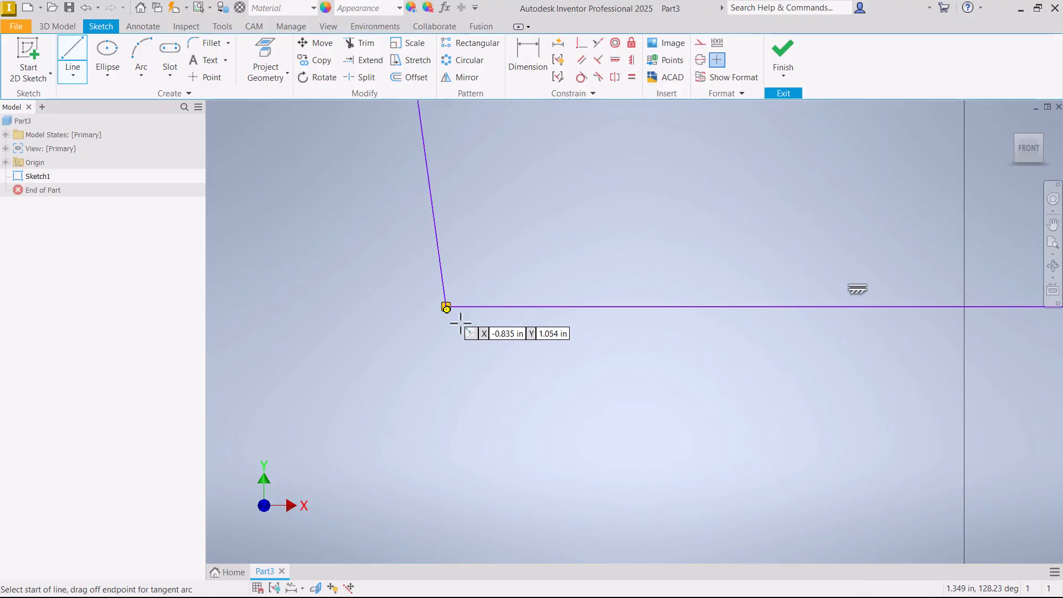
{"action": "right_click", "coordinate": [532, 382]}
{"action": "left_click", "coordinate": [576, 383]}
Move the profile's lower-left corner outward so the slanted side leans the other way
{"action": "scroll", "coordinate": [460, 361], "scroll_direction": "down", "scroll_amount": 5}
{"action": "scroll", "coordinate": [471, 322], "scroll_direction": "up", "scroll_amount": 3}
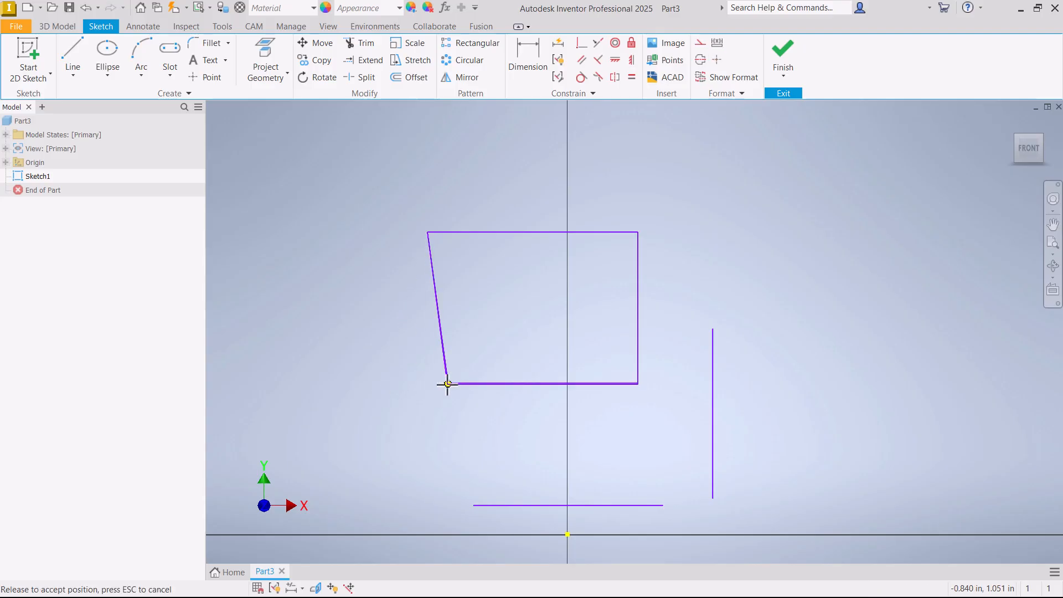
{"action": "left_click_drag", "start_coordinate": [447, 384], "coordinate": [419, 392]}
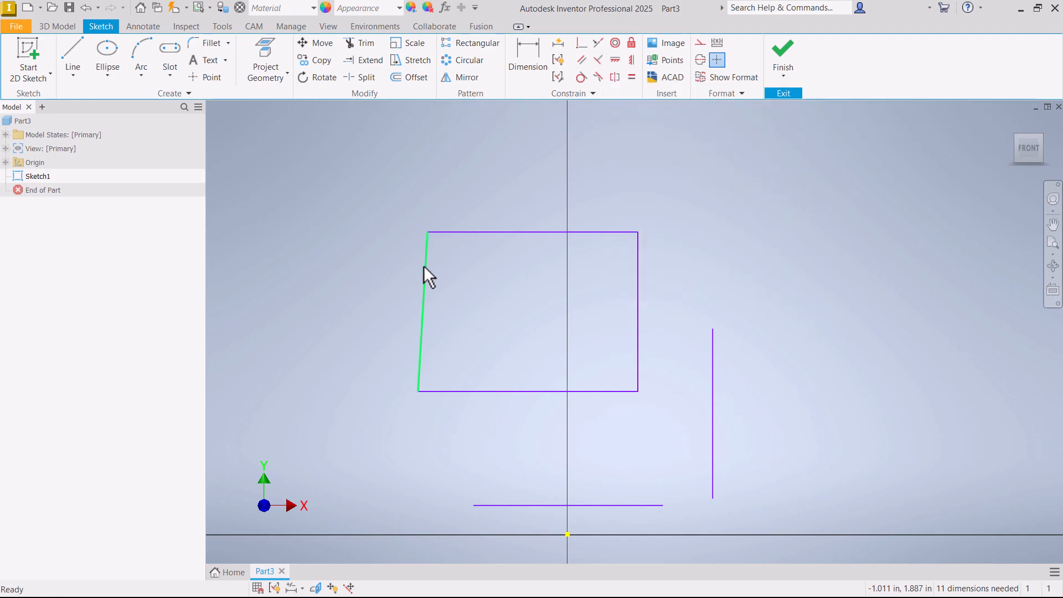
Apply a vertical constraint to the slanted left side of the four-sided profile
{"action": "left_click", "coordinate": [580, 64]}
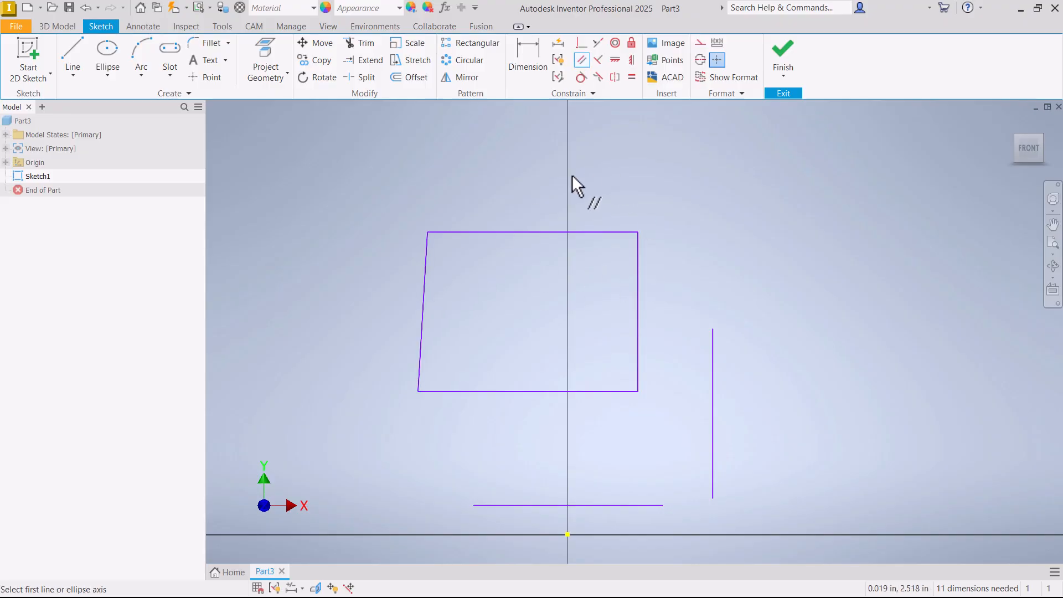
{"action": "key", "text": "Escape"}
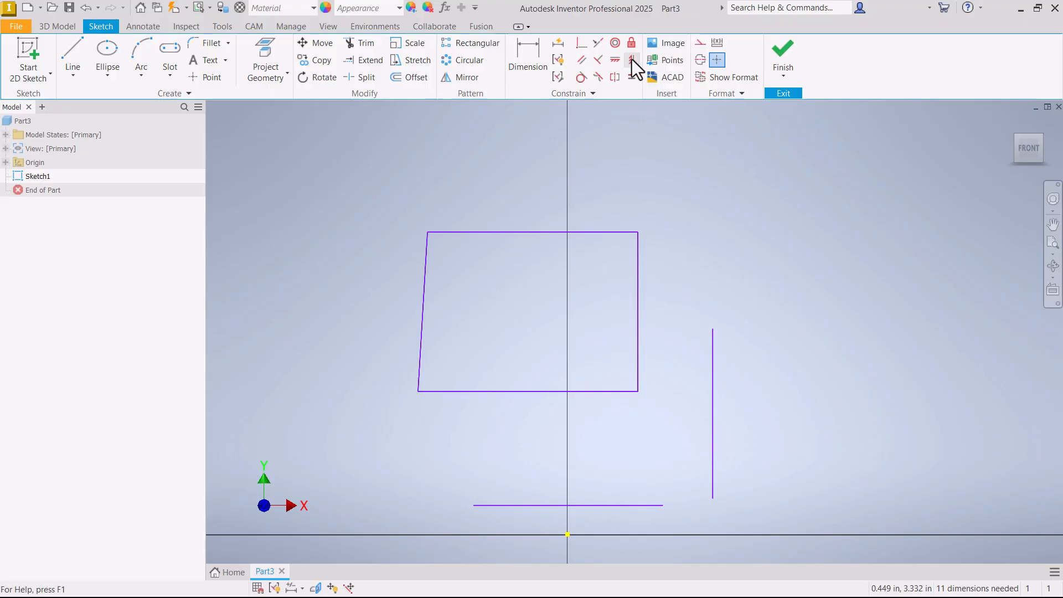
{"action": "left_click", "coordinate": [632, 59]}
{"action": "left_click", "coordinate": [427, 261]}
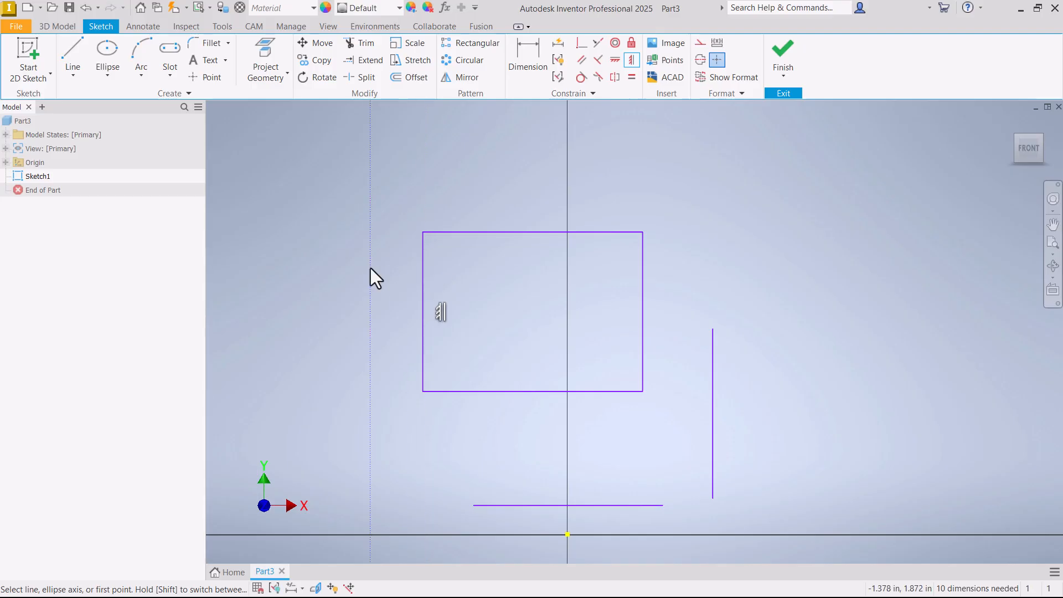
{"action": "key", "text": "Escape"}
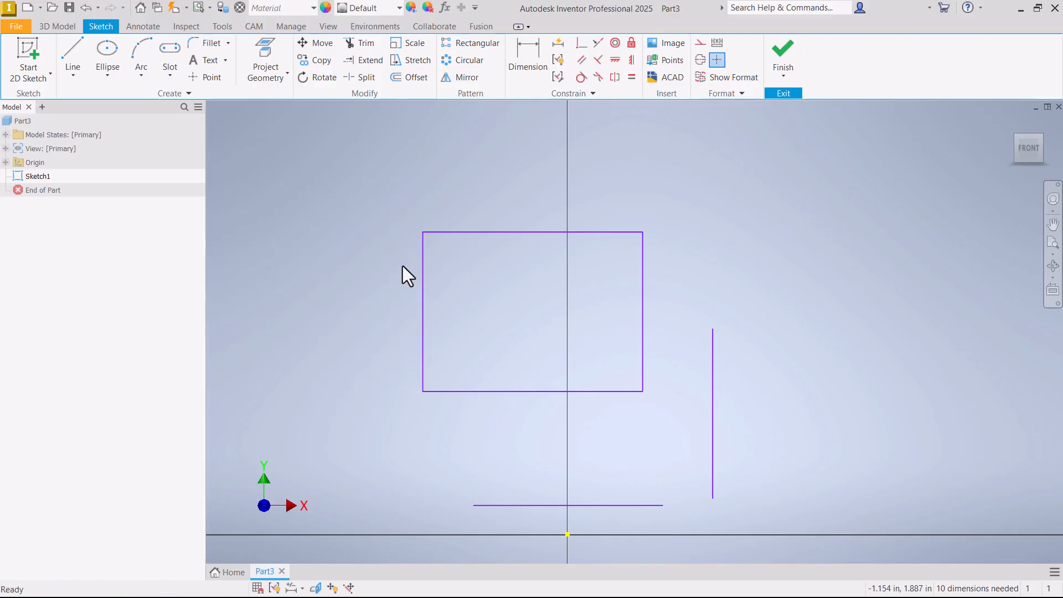
Sketch a long line sloping down to the right, starting beside the rectangle and passing beyond the short vertical line
{"action": "scroll", "coordinate": [403, 266], "scroll_direction": "down", "scroll_amount": 5}
{"action": "left_click", "coordinate": [74, 50]}
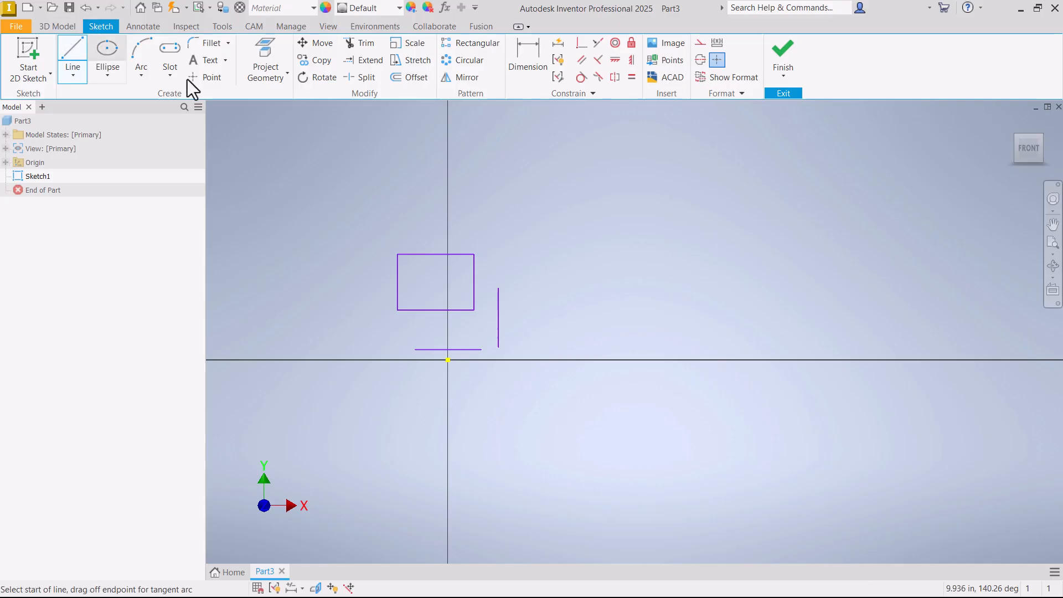
{"action": "left_click", "coordinate": [505, 241]}
{"action": "left_click", "coordinate": [646, 340]}
{"action": "right_click", "coordinate": [622, 322]}
{"action": "left_click", "coordinate": [665, 322]}
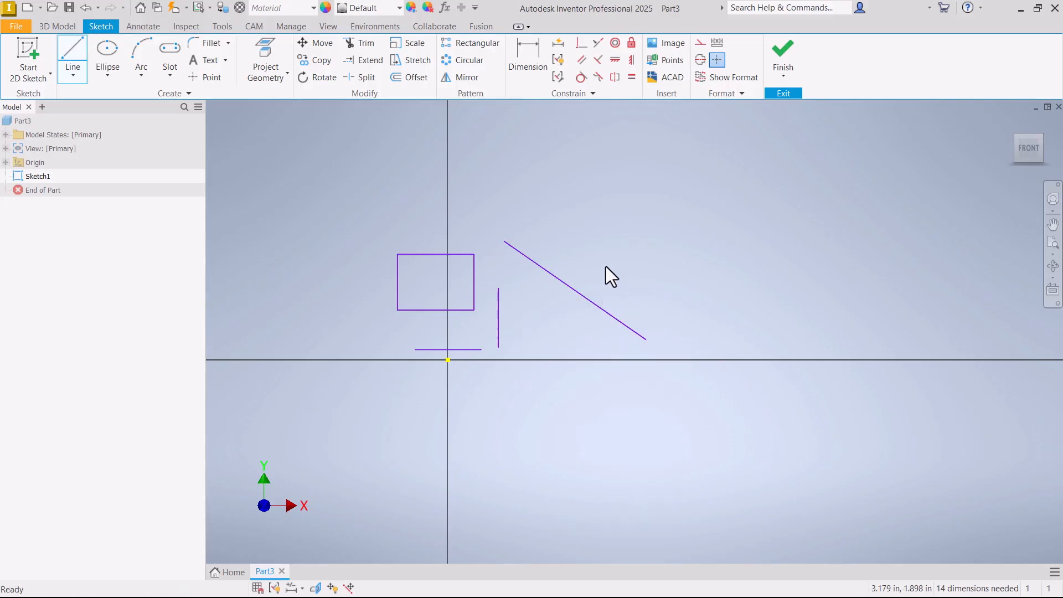
Apply a vertical constraint to the long sloping line
{"action": "left_click", "coordinate": [599, 307]}
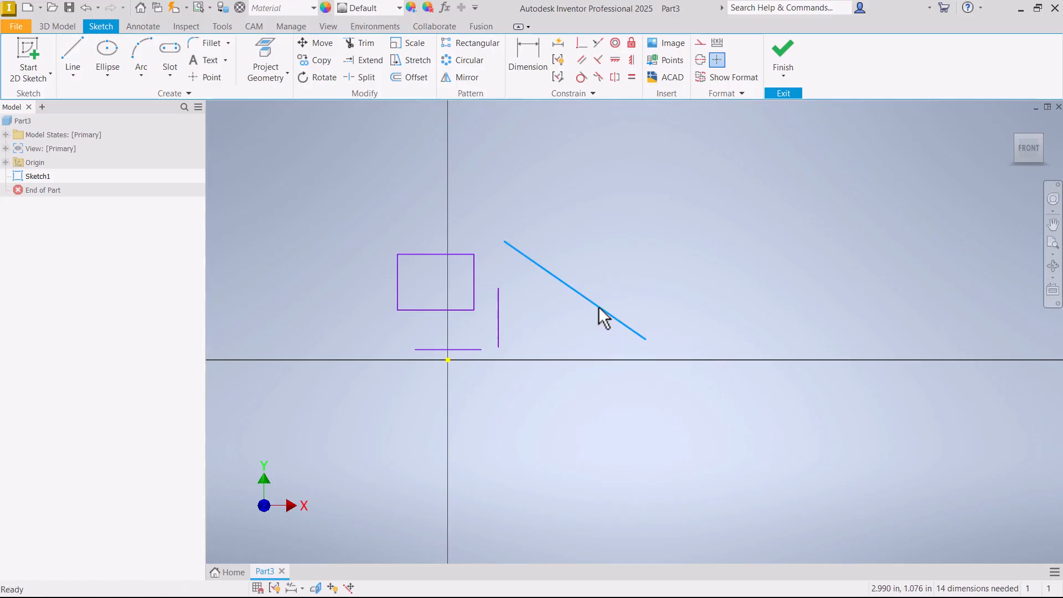
{"action": "left_click", "coordinate": [635, 60]}
{"action": "key", "text": "Escape"}
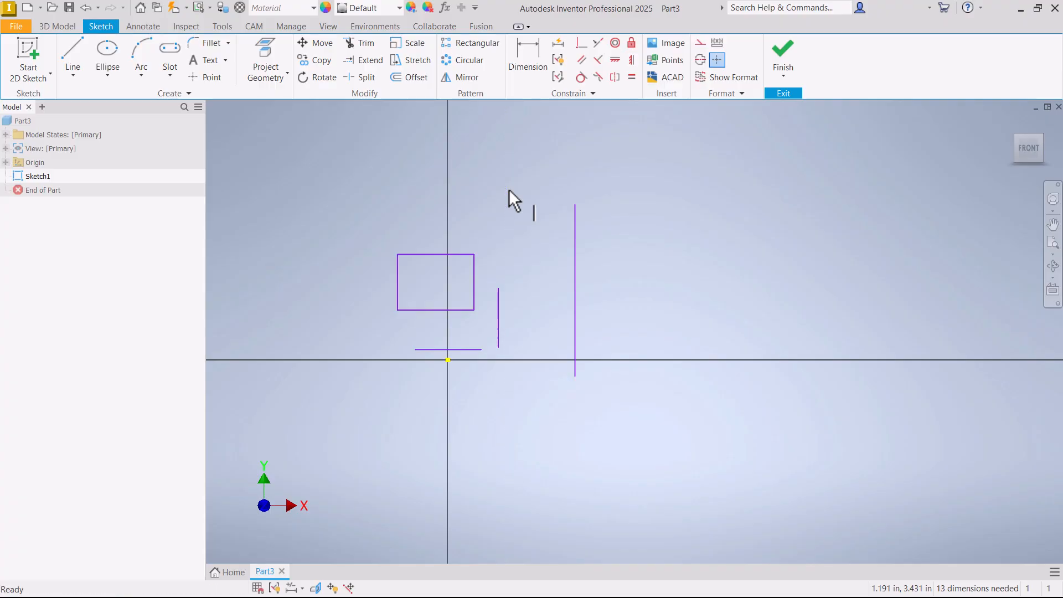
Sketch a closed irregular quadrilateral from four unaligned lines to the right of the long vertical line
{"action": "scroll", "coordinate": [326, 220], "scroll_direction": "down", "scroll_amount": 3}
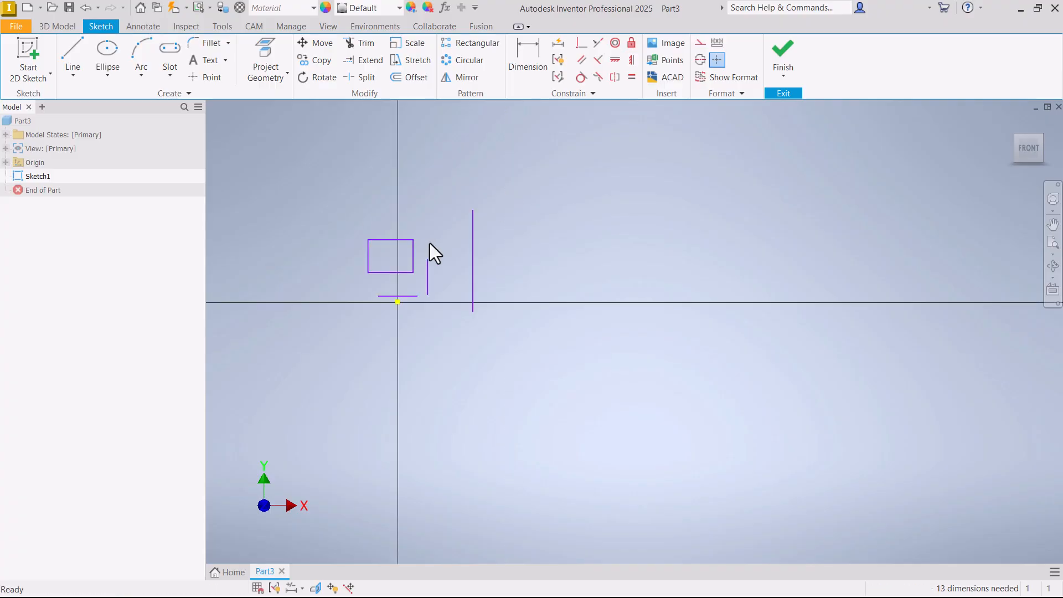
{"action": "scroll", "coordinate": [430, 244], "scroll_direction": "up", "scroll_amount": 3}
{"action": "left_click", "coordinate": [67, 43]}
{"action": "left_click", "coordinate": [552, 213]}
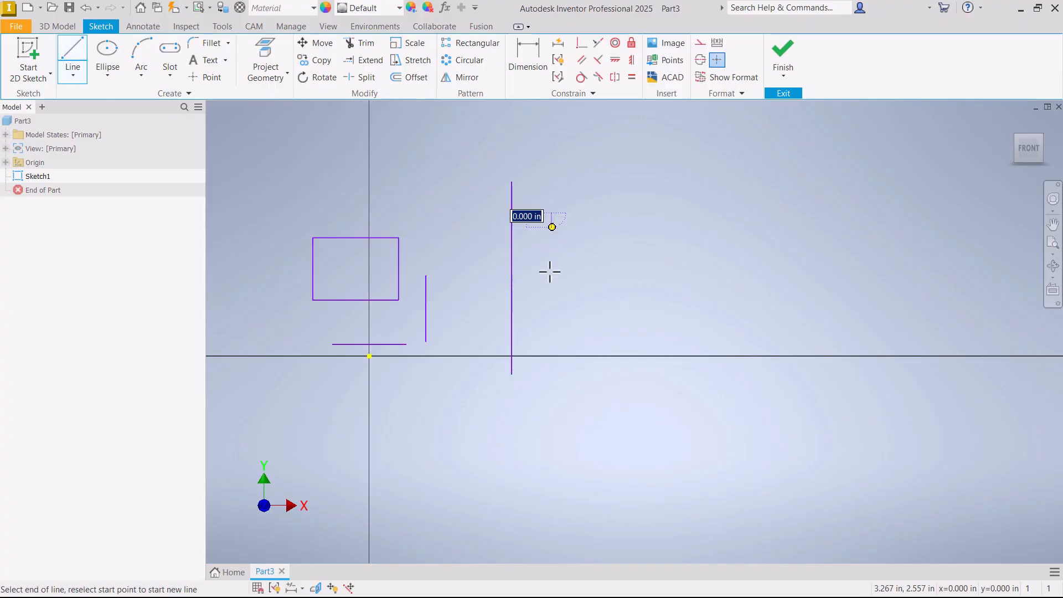
{"action": "left_click", "coordinate": [577, 342]}
{"action": "left_click", "coordinate": [771, 388]}
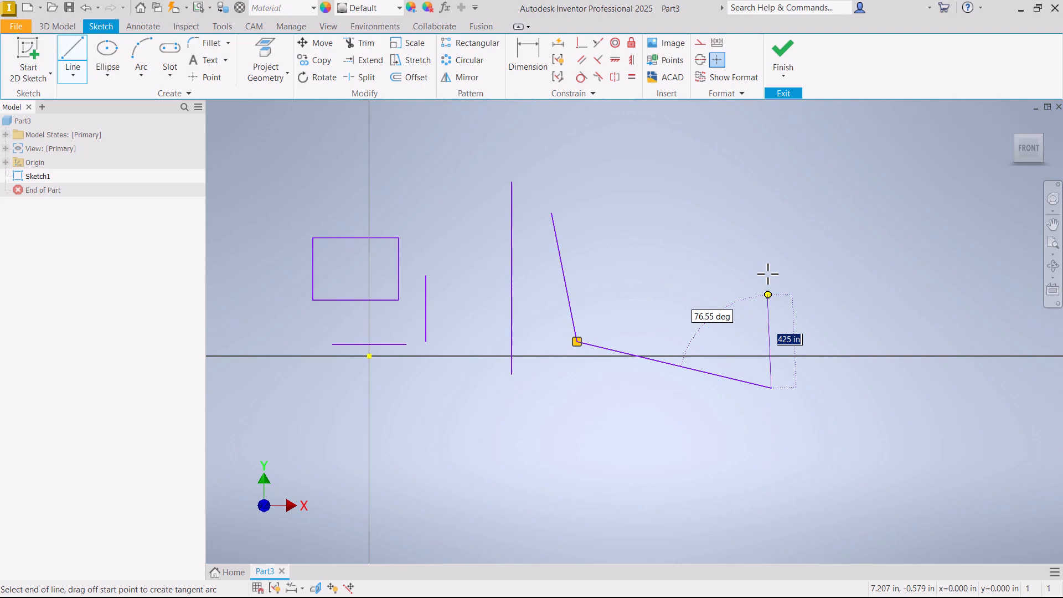
{"action": "left_click", "coordinate": [710, 191]}
{"action": "left_click", "coordinate": [553, 213]}
{"action": "right_click", "coordinate": [604, 218]}
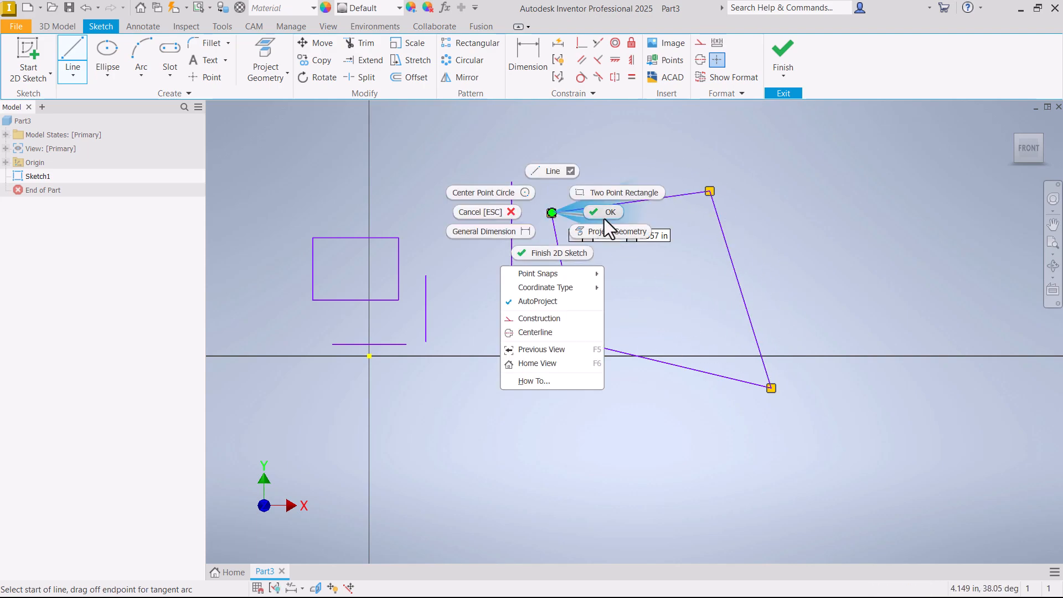
{"action": "left_click", "coordinate": [605, 216]}
{"action": "scroll", "coordinate": [517, 216], "scroll_direction": "down", "scroll_amount": 2}
{"action": "scroll", "coordinate": [630, 265], "scroll_direction": "up", "scroll_amount": 2}
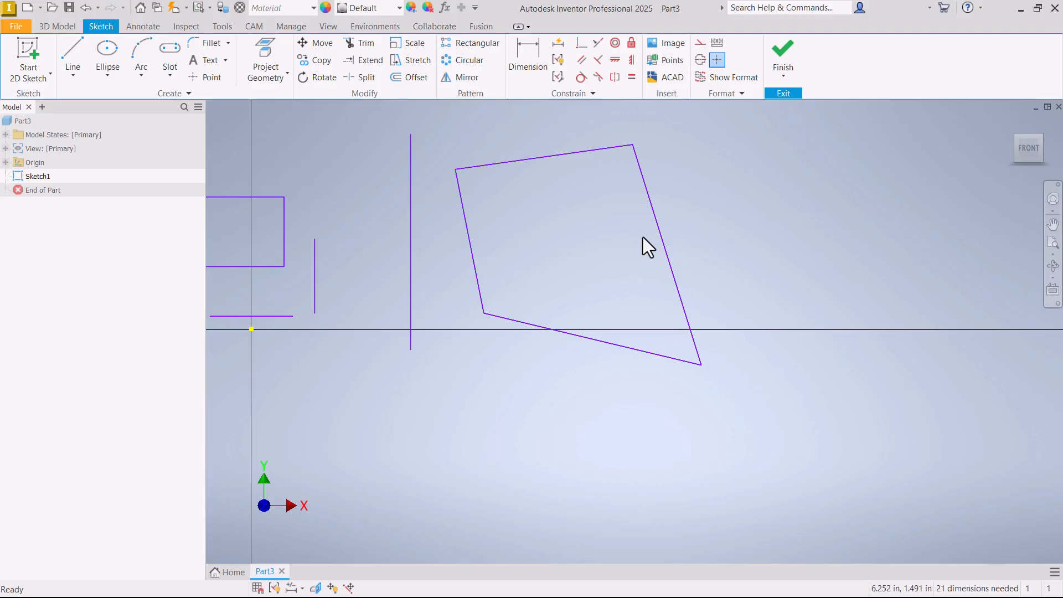
Apply horizontal constraints to the sloping top and bottom sides of the irregular quadrilateral beside the long vertical line
{"action": "left_click", "coordinate": [614, 60]}
{"action": "left_click", "coordinate": [589, 150]}
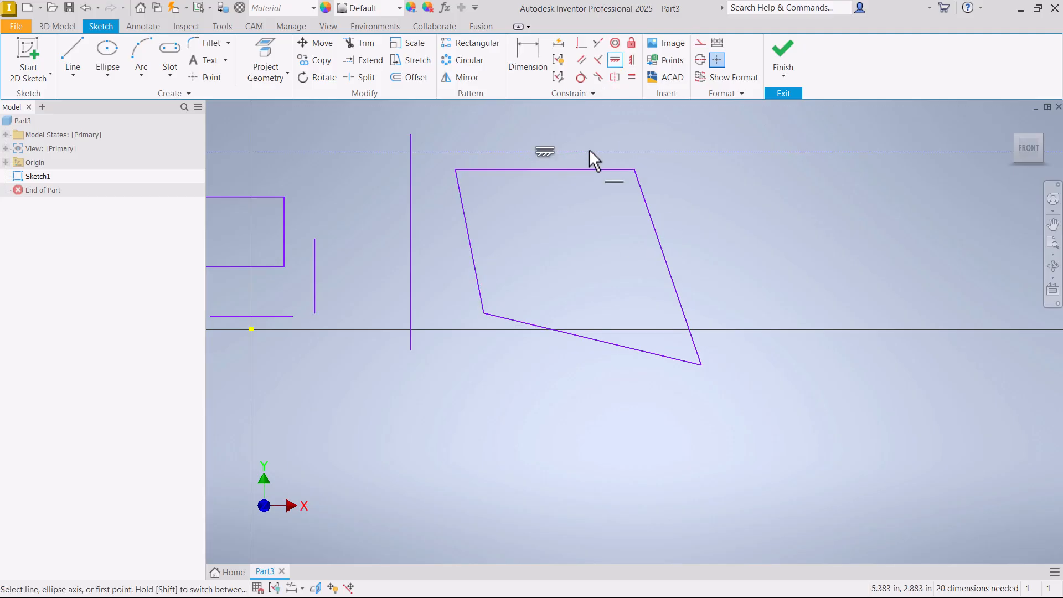
{"action": "left_click", "coordinate": [646, 351]}
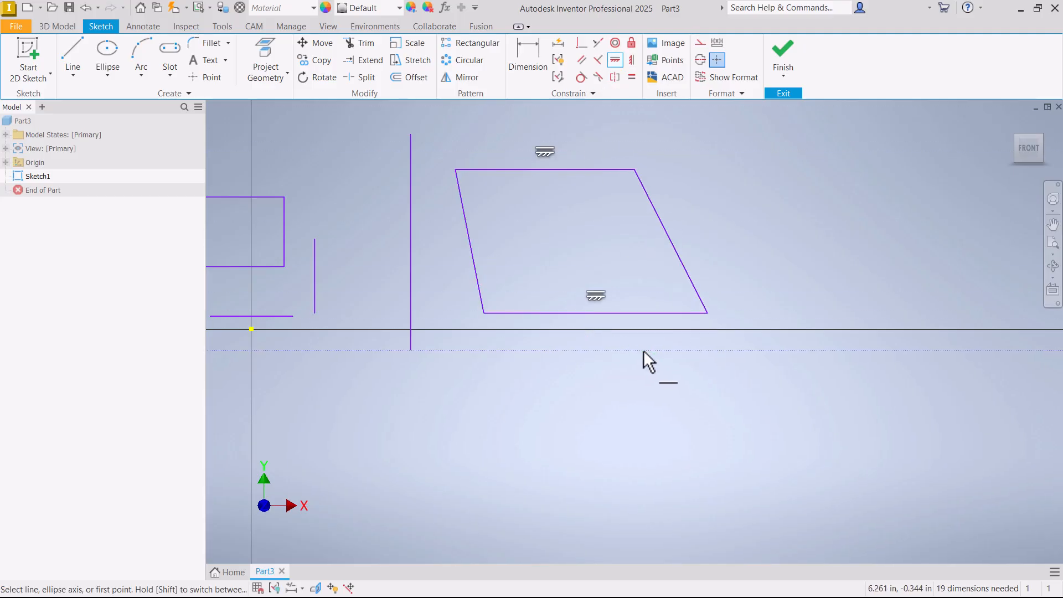
Apply vertical constraints to the slanted left and right sides of the large quadrilateral
{"action": "left_click", "coordinate": [631, 61]}
{"action": "left_click", "coordinate": [460, 197]}
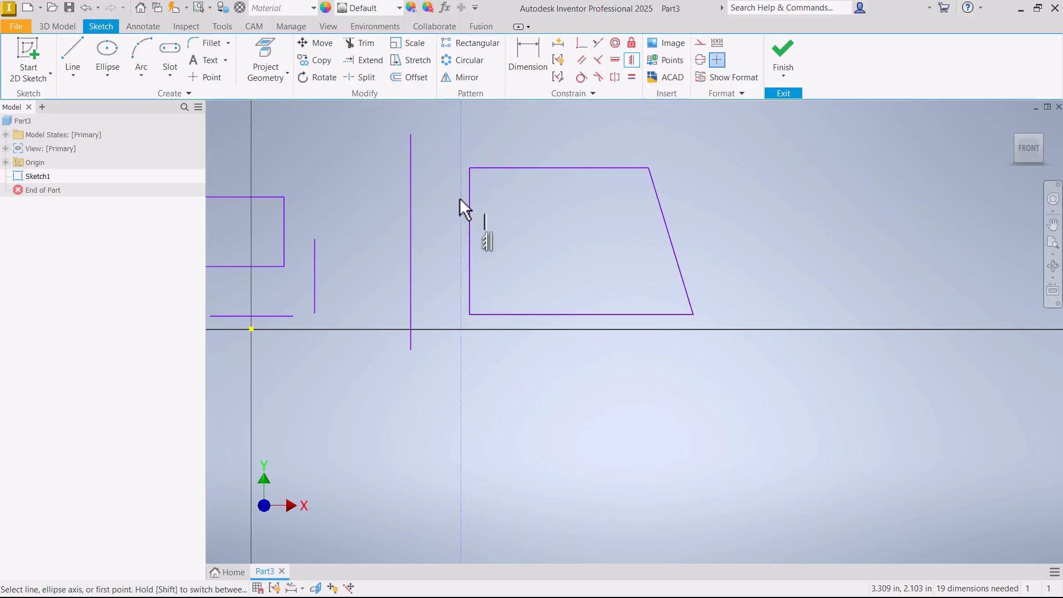
{"action": "left_click", "coordinate": [660, 195]}
{"action": "right_click", "coordinate": [622, 200]}
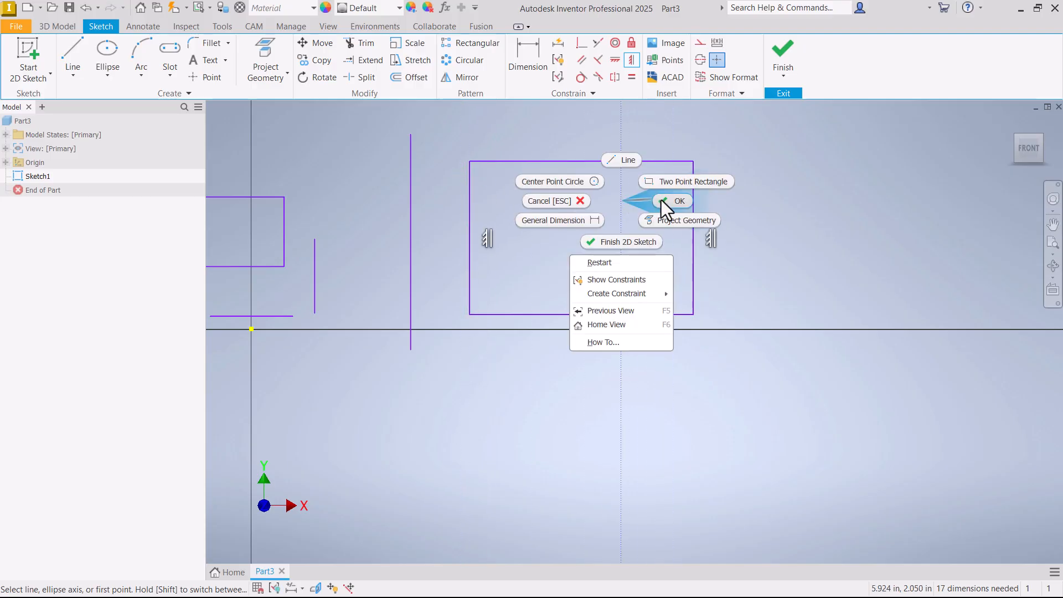
{"action": "left_click", "coordinate": [661, 200]}
{"action": "scroll", "coordinate": [649, 185], "scroll_direction": "down", "scroll_amount": 3}
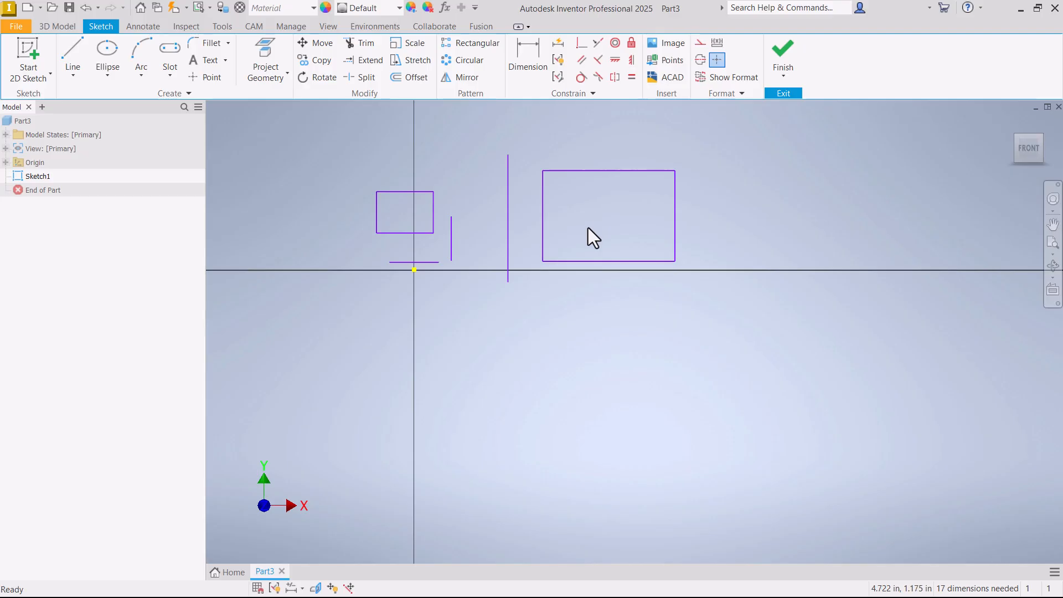
{"action": "scroll", "coordinate": [463, 165], "scroll_direction": "up", "scroll_amount": 3}
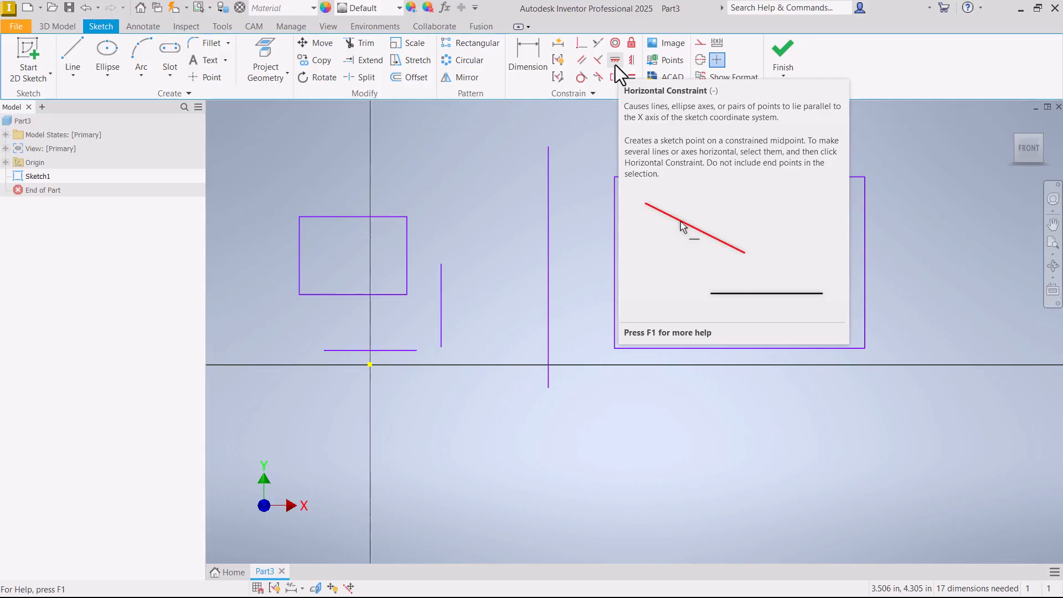
{"action": "scroll", "coordinate": [384, 256], "scroll_direction": "down", "scroll_amount": 3}
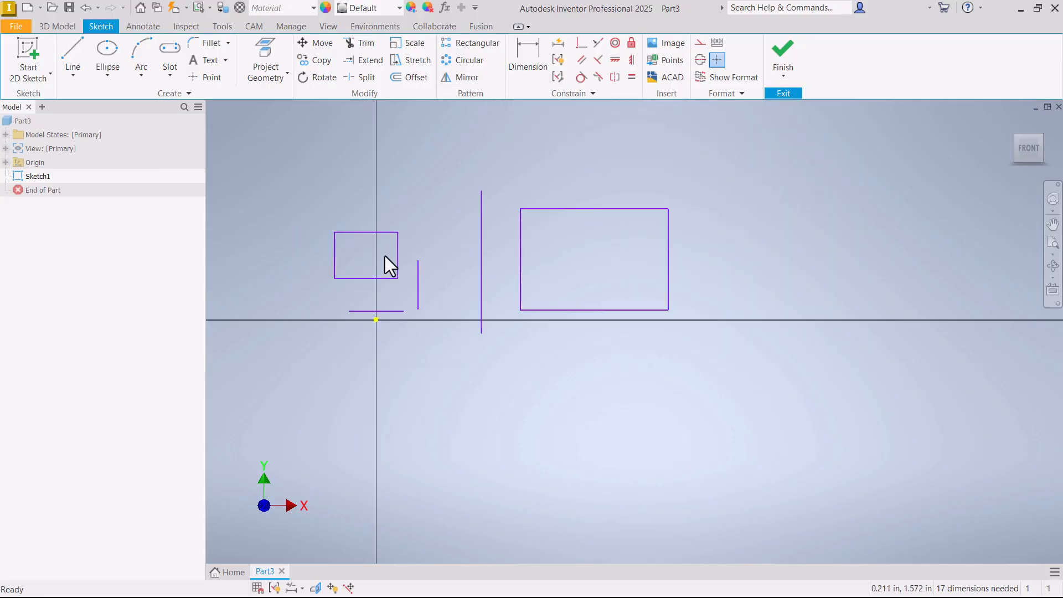
Discard the current sketch and start a new 2D sketch on the XY plane
{"action": "left_click", "coordinate": [785, 75]}
{"action": "left_click", "coordinate": [806, 128]}
{"action": "left_click", "coordinate": [29, 60]}
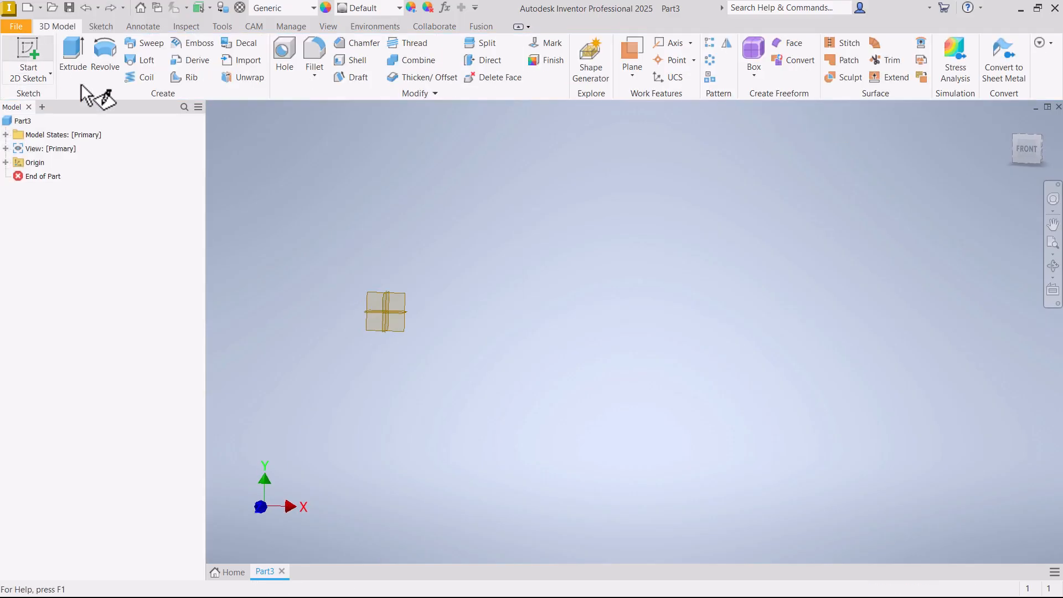
{"action": "left_click", "coordinate": [612, 209]}
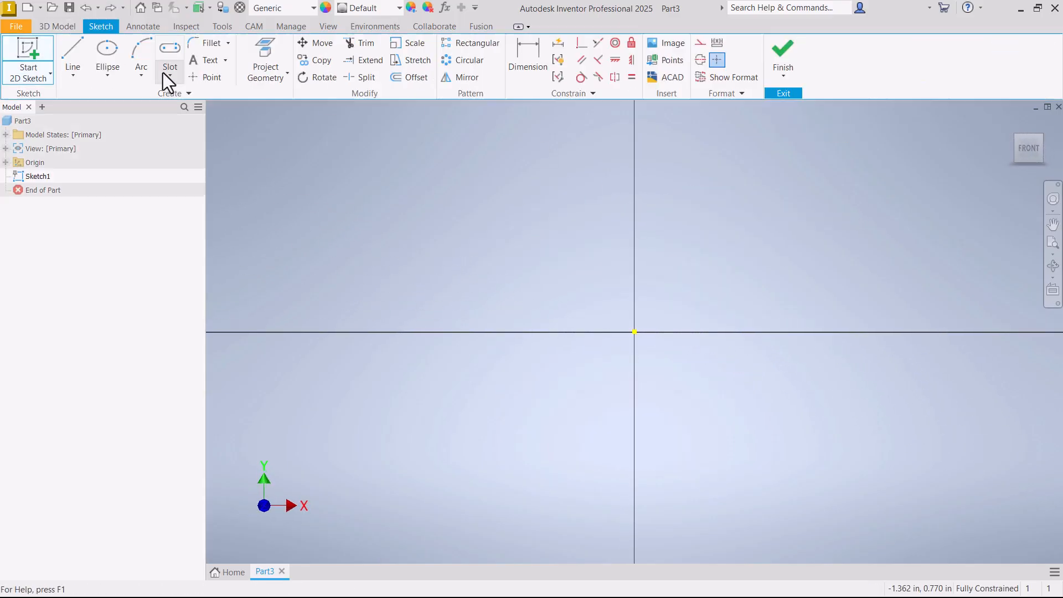
Sketch an ellipse centred on the origin with a horizontal major radius of about 0.6 in and a shorter vertical axis
{"action": "left_click", "coordinate": [108, 77]}
{"action": "left_click", "coordinate": [119, 98]}
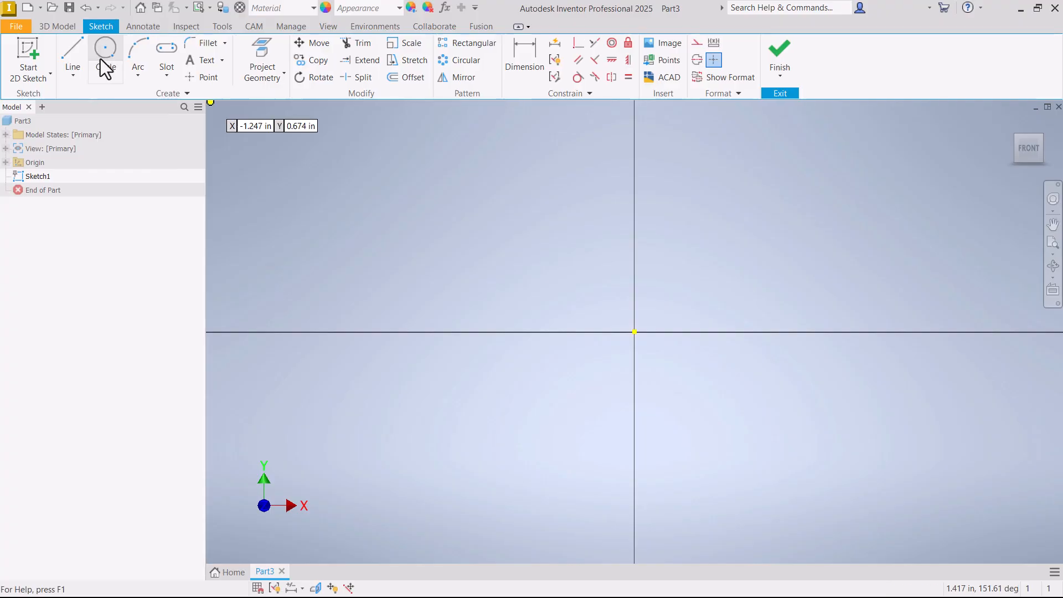
{"action": "left_click", "coordinate": [106, 75]}
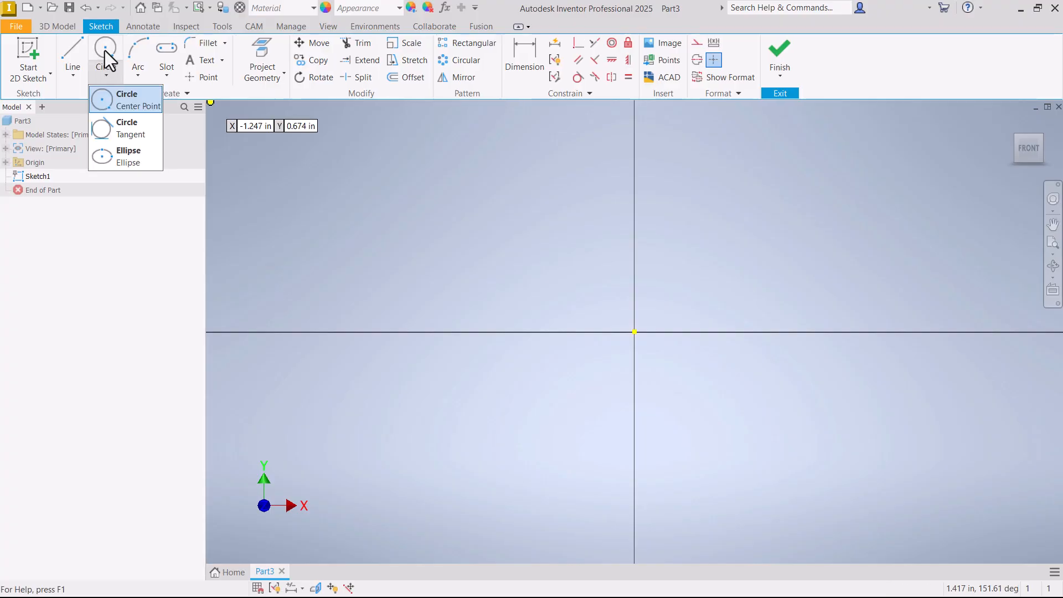
{"action": "left_click", "coordinate": [118, 157]}
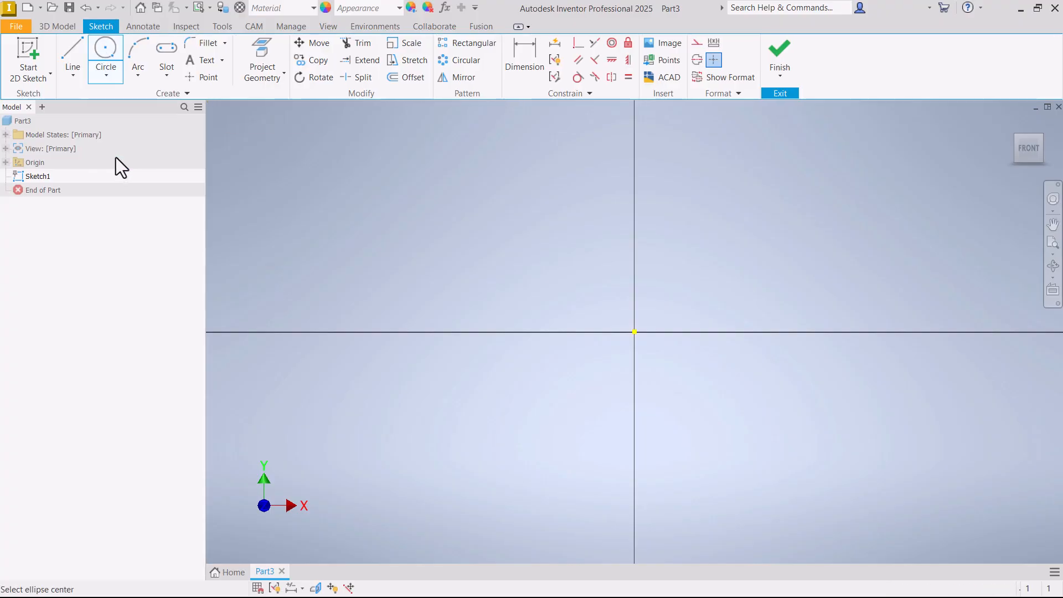
{"action": "left_click", "coordinate": [634, 333]}
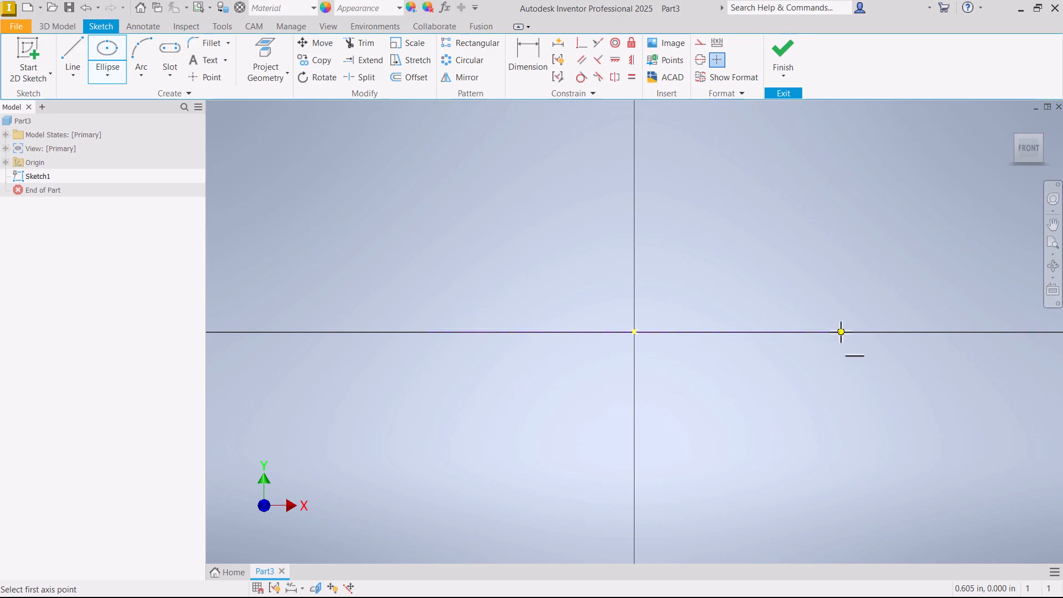
{"action": "left_click", "coordinate": [842, 332]}
{"action": "left_click", "coordinate": [646, 440]}
{"action": "right_click", "coordinate": [645, 441]}
{"action": "left_click", "coordinate": [681, 441]}
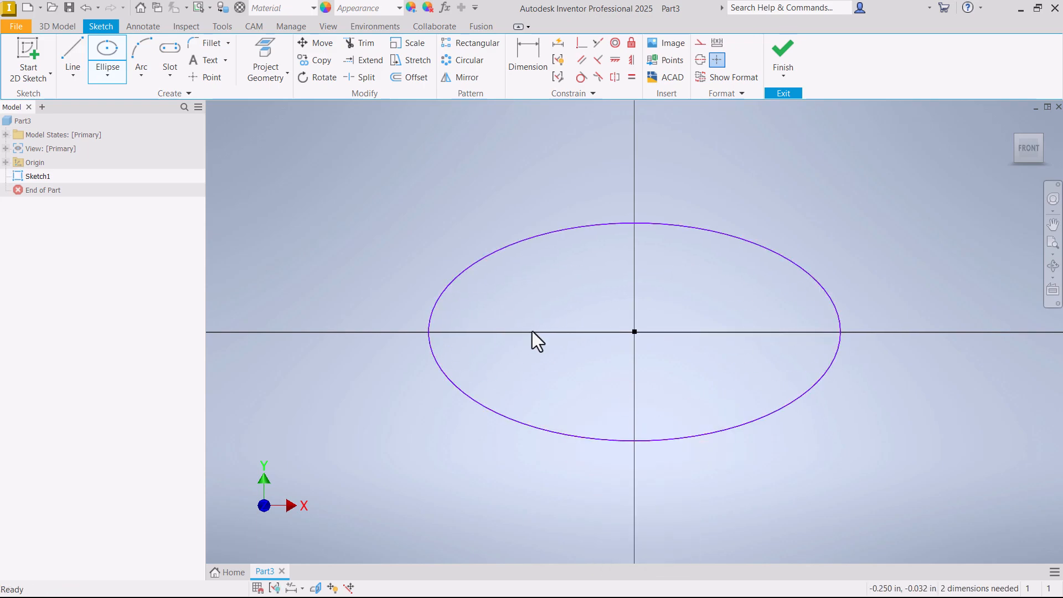
Examine the constraint symbols on the ellipse at the origin
{"action": "scroll", "coordinate": [533, 331], "scroll_direction": "up", "scroll_amount": 2}
{"action": "left_click", "coordinate": [616, 390]}
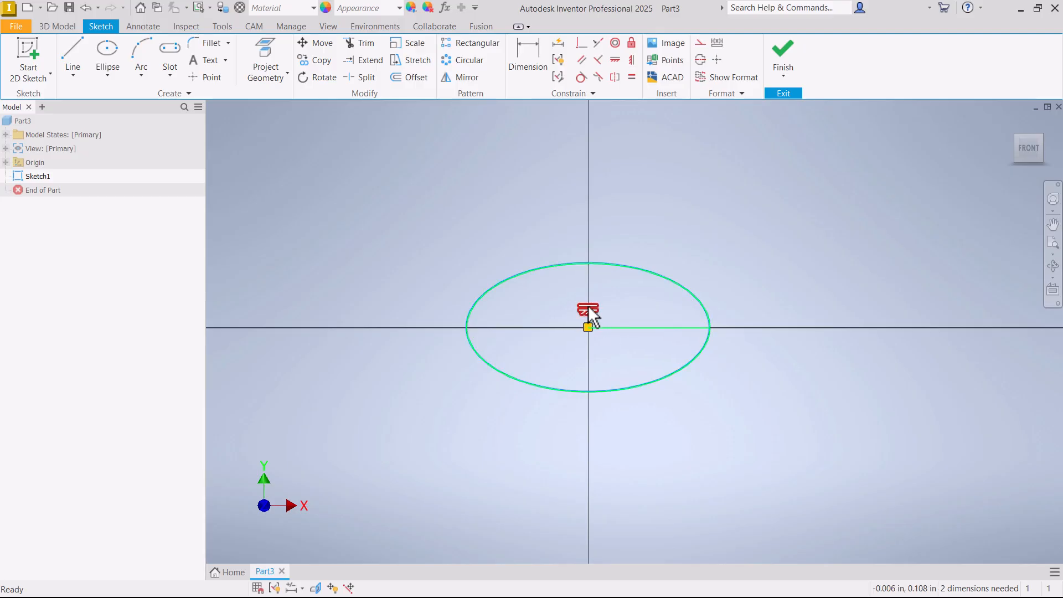
{"action": "scroll", "coordinate": [365, 260], "scroll_direction": "up", "scroll_amount": 2}
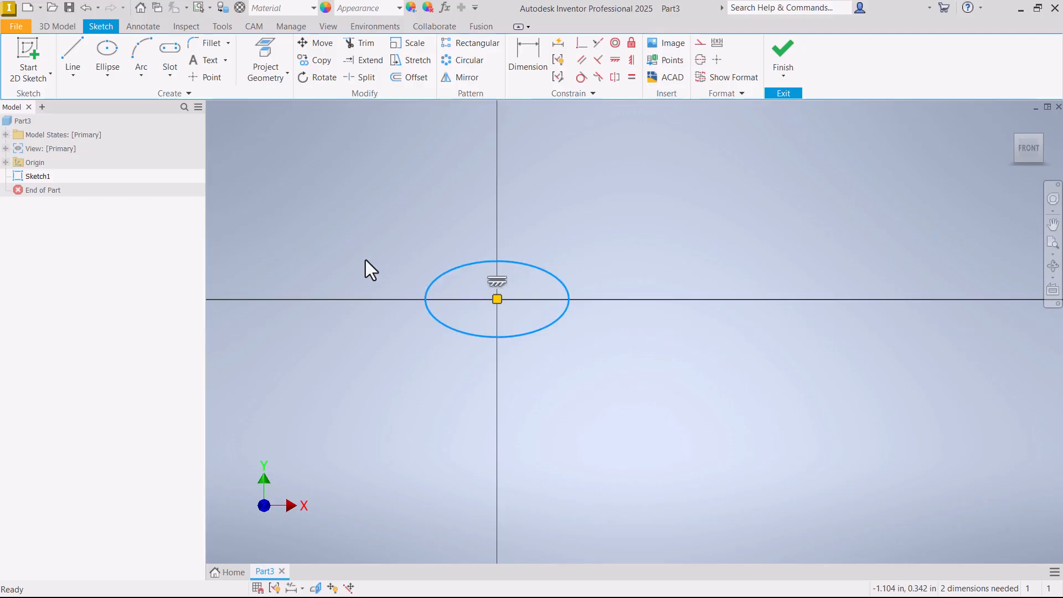
Sketch a second, tilted ellipse above and to the right of the ellipse at the origin
{"action": "left_click", "coordinate": [105, 62]}
{"action": "left_click", "coordinate": [773, 244]}
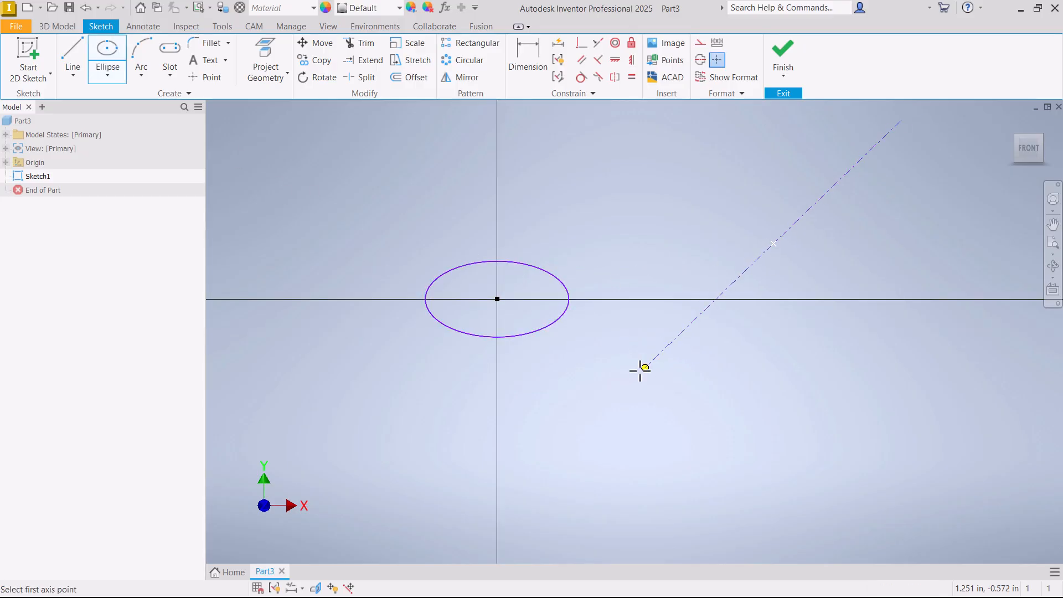
{"action": "left_click", "coordinate": [681, 318]}
{"action": "left_click", "coordinate": [747, 316]}
{"action": "right_click", "coordinate": [596, 331]}
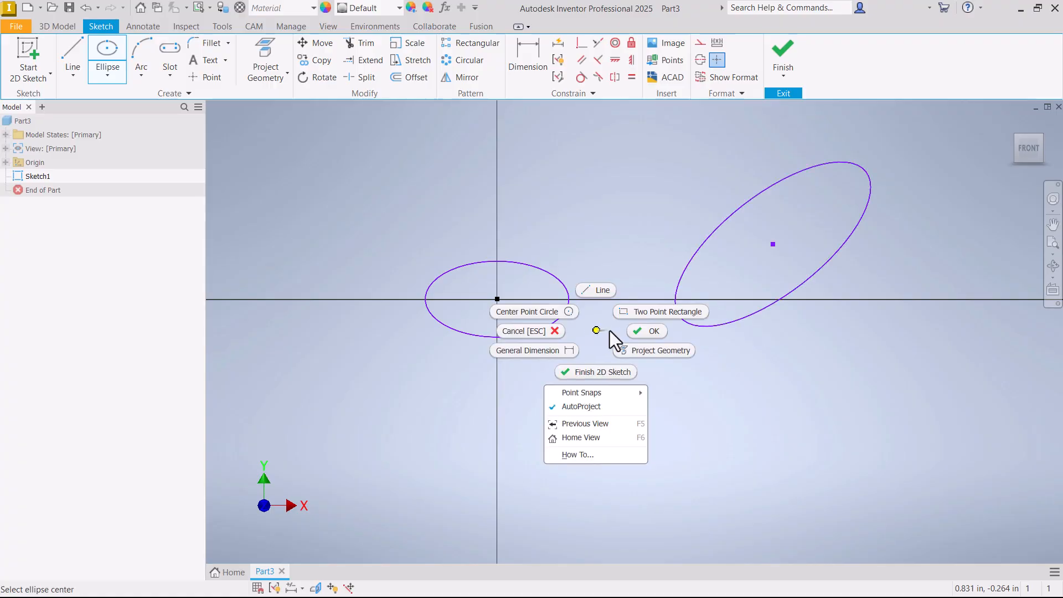
{"action": "left_click", "coordinate": [645, 331]}
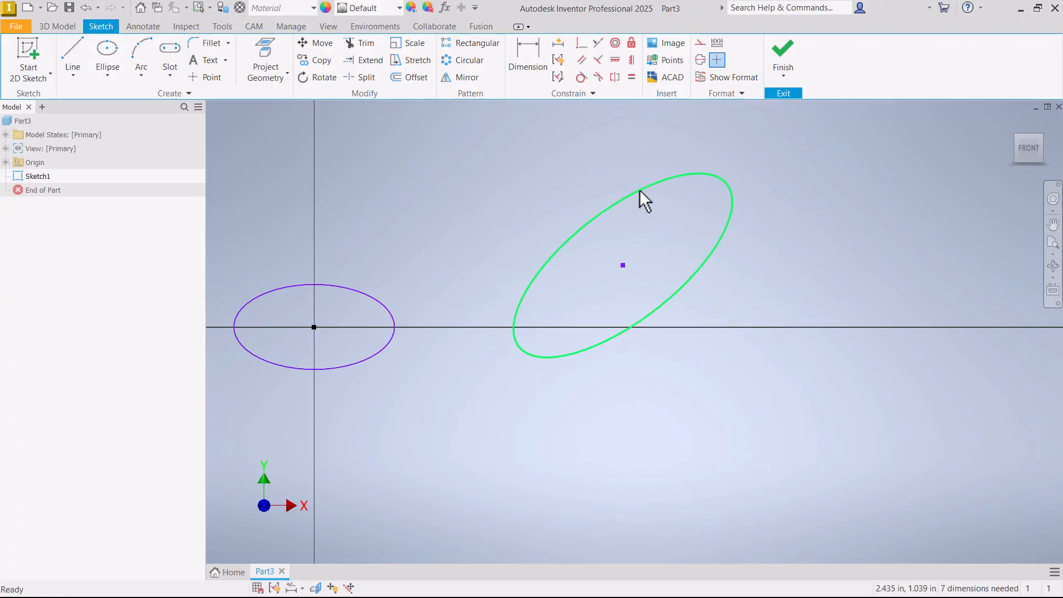
Apply a horizontal constraint to the major axis of the tilted ellipse
{"action": "left_click", "coordinate": [615, 64]}
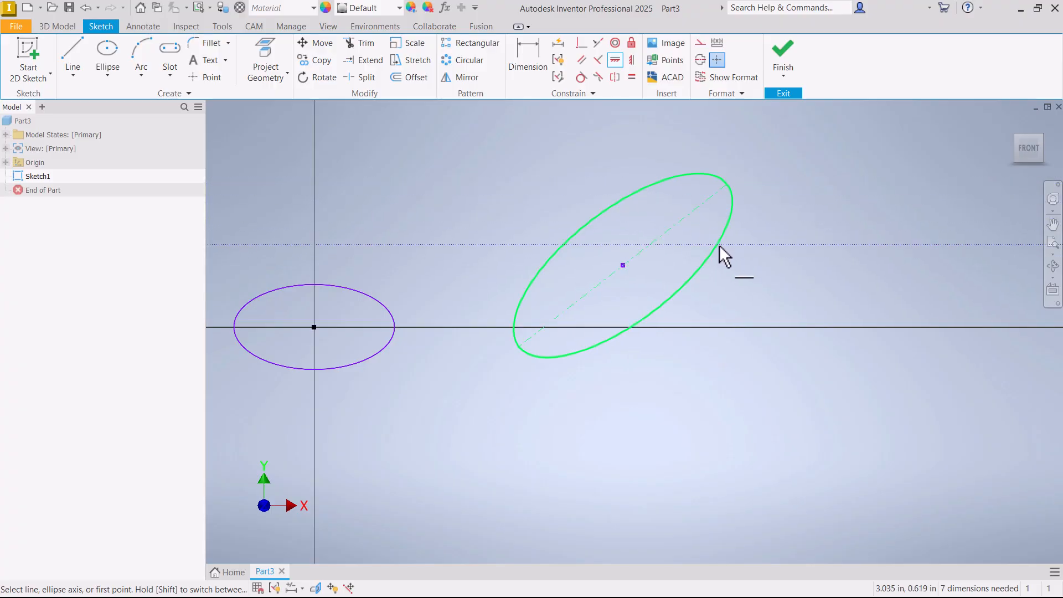
{"action": "scroll", "coordinate": [719, 245], "scroll_direction": "up", "scroll_amount": 3}
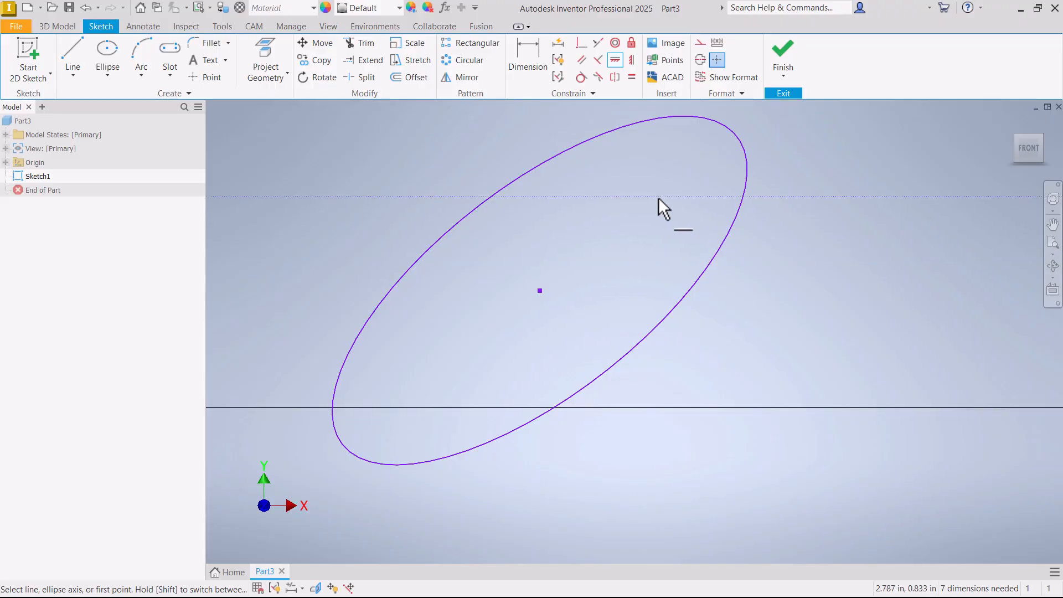
{"action": "left_click", "coordinate": [724, 239]}
{"action": "right_click", "coordinate": [564, 255]}
{"action": "left_click", "coordinate": [611, 251]}
{"action": "scroll", "coordinate": [621, 243], "scroll_direction": "up", "scroll_amount": 3}
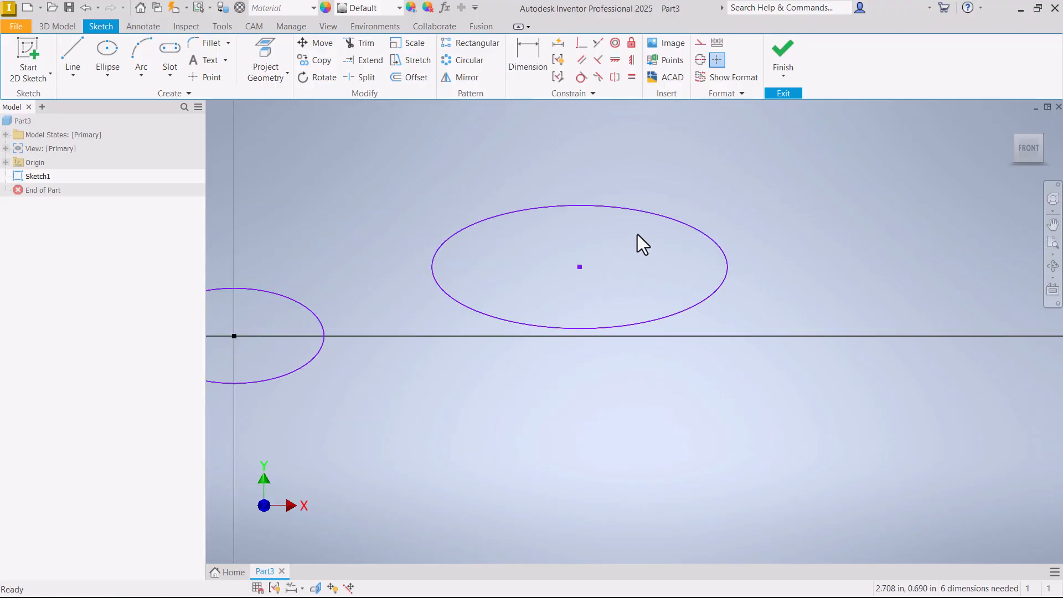
{"action": "scroll", "coordinate": [587, 274], "scroll_direction": "up", "scroll_amount": 2}
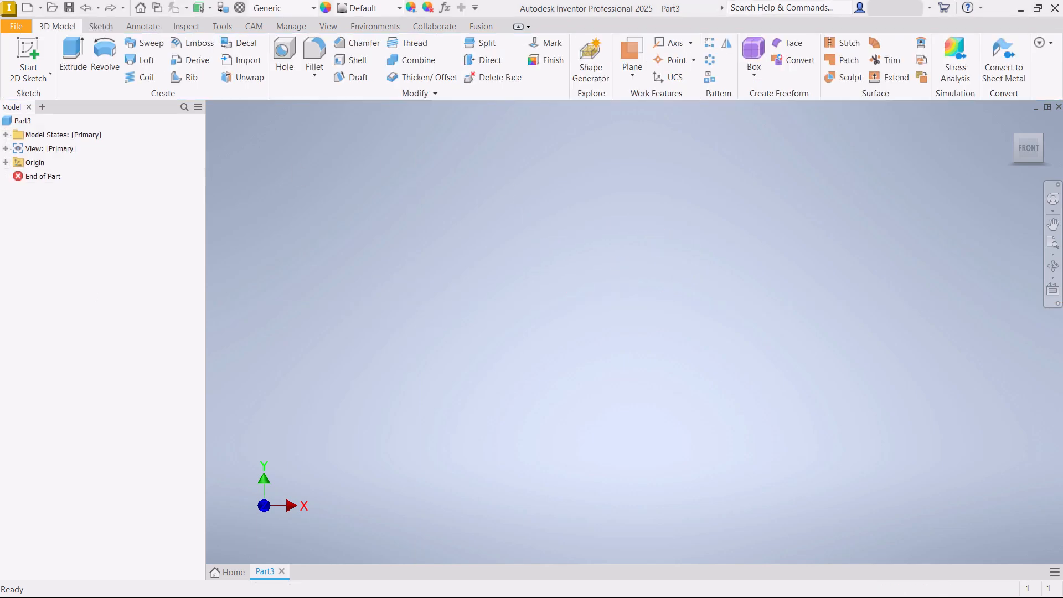
Start a new sketch on the XY plane and draw a two-point center rectangle 6 in wide and 4 in high from the origin
{"action": "left_click", "coordinate": [22, 50]}
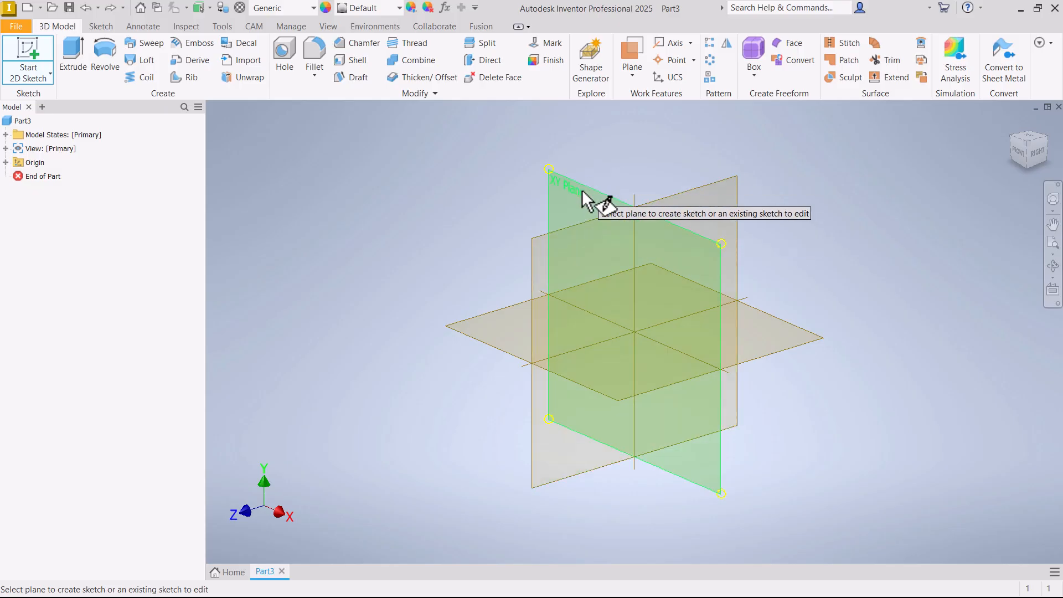
{"action": "left_click", "coordinate": [583, 198]}
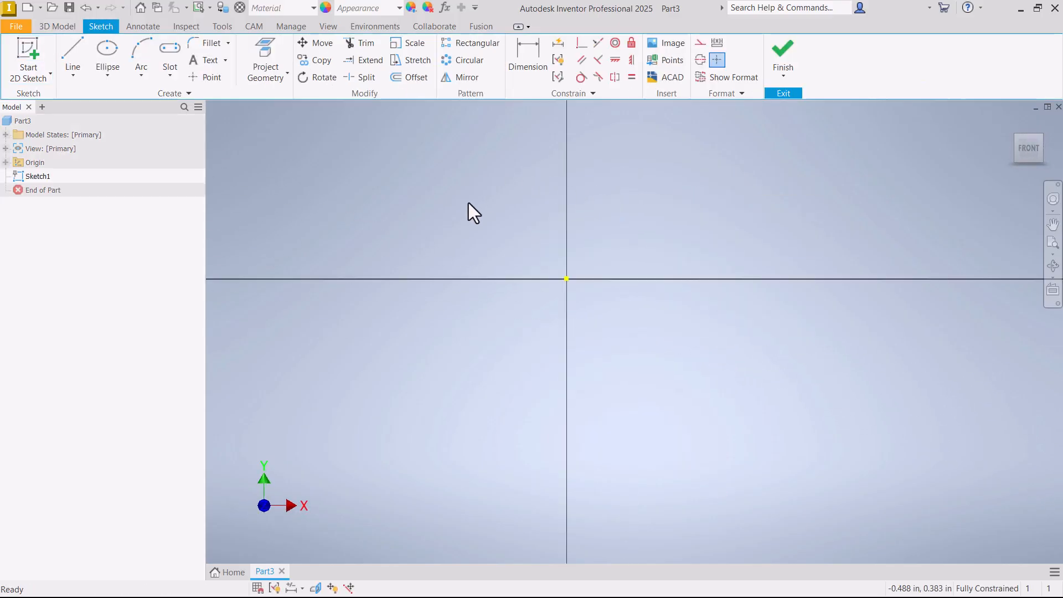
{"action": "left_click", "coordinate": [163, 79]}
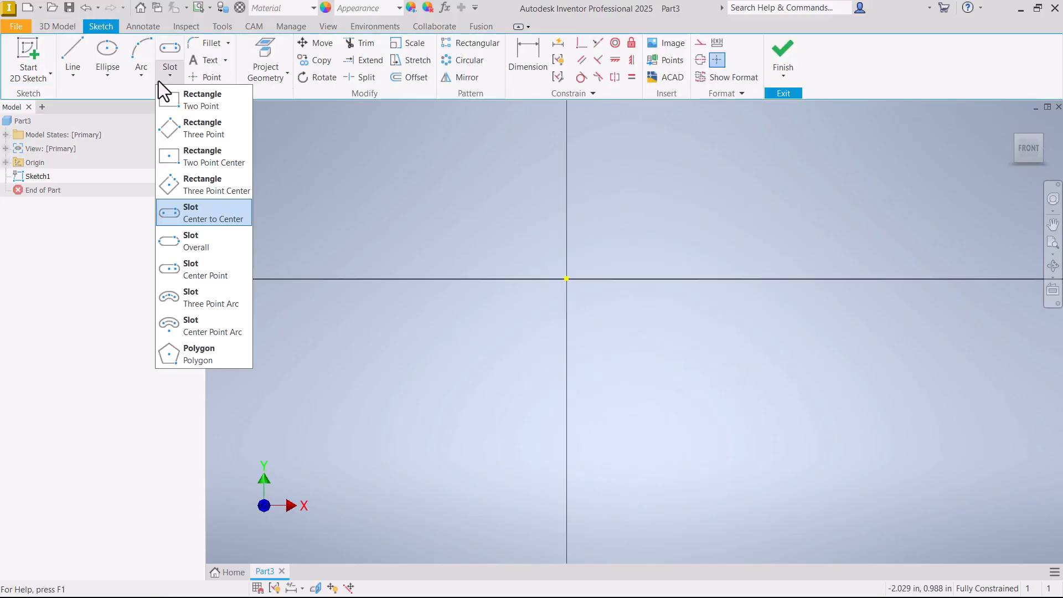
{"action": "left_click", "coordinate": [190, 163]}
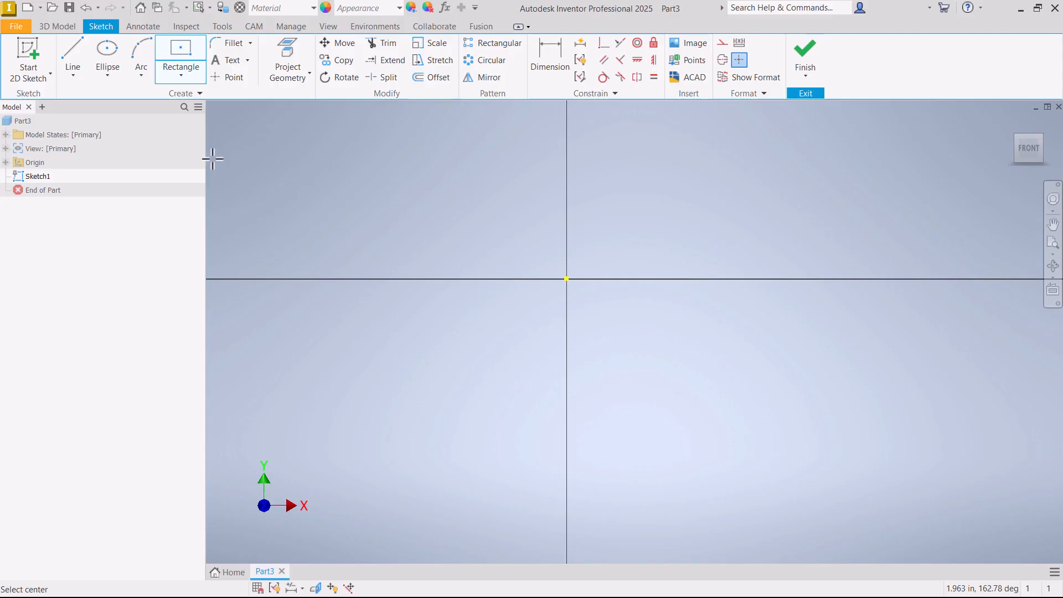
{"action": "left_click", "coordinate": [566, 279]}
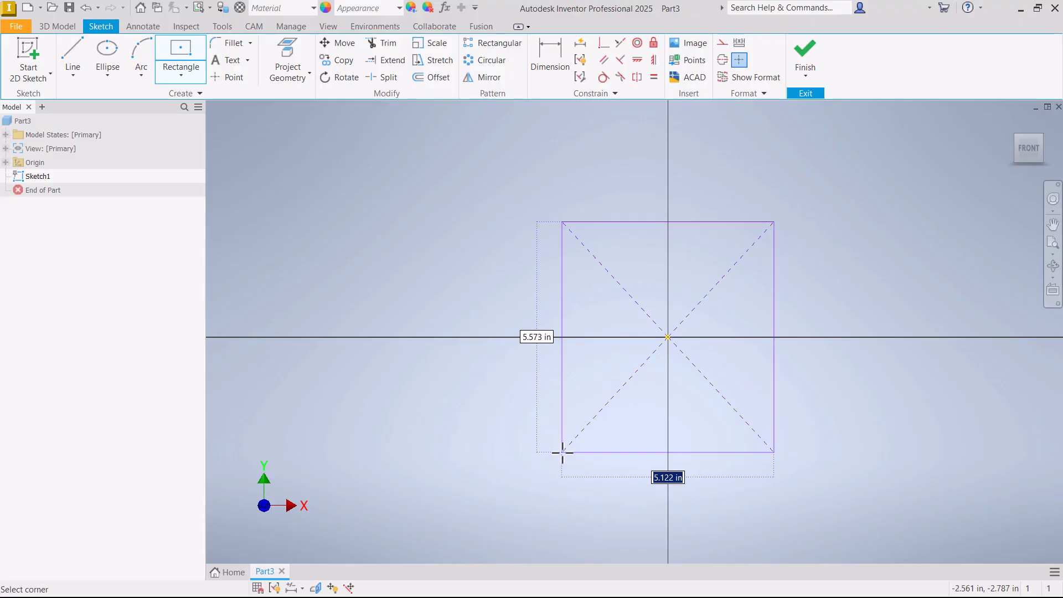
{"action": "type", "text": "6"}
{"action": "key", "text": "Tab"}
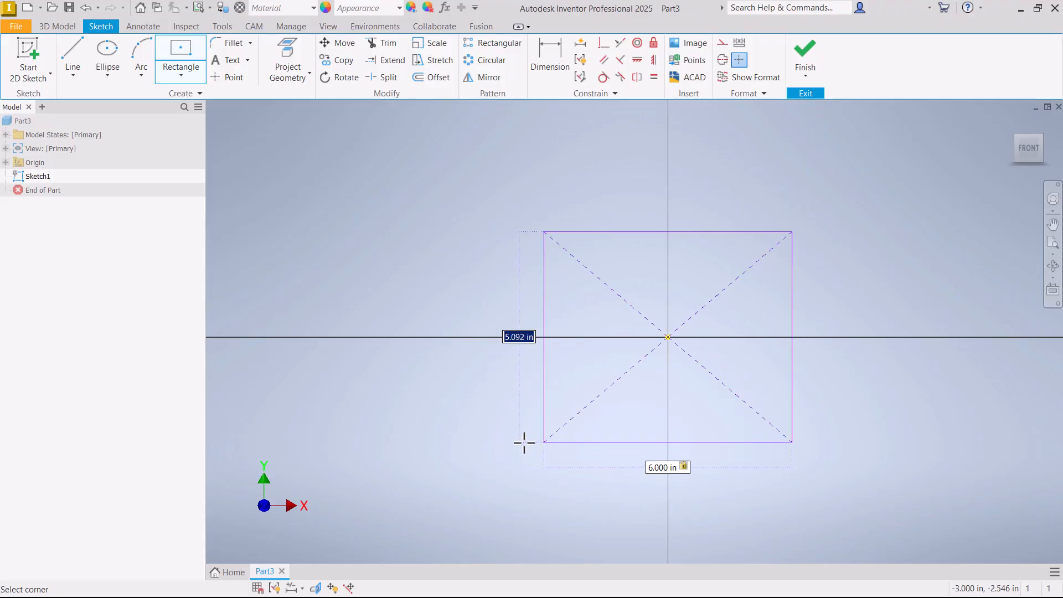
{"action": "type", "text": "4"}
{"action": "key", "text": "Return"}
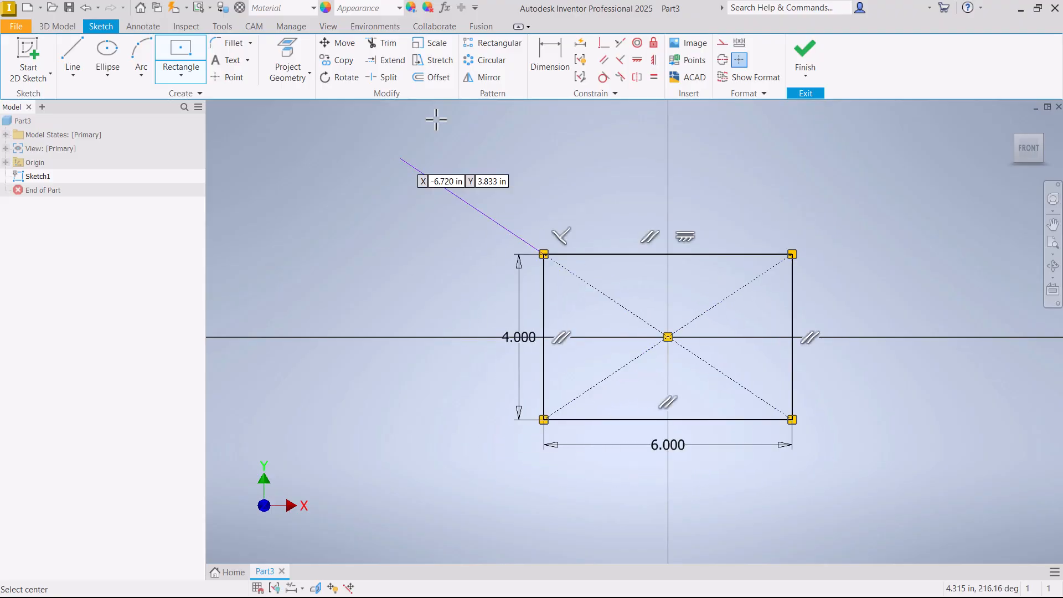
Finish the sketch and extrude the rectangle by 1 in
{"action": "left_click", "coordinate": [807, 50]}
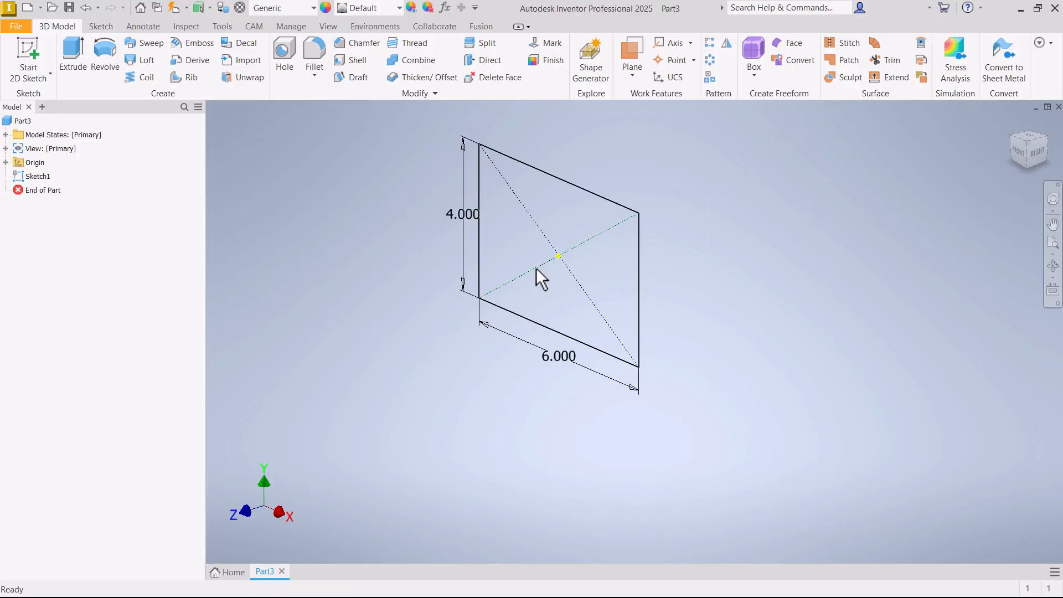
{"action": "left_click", "coordinate": [69, 67]}
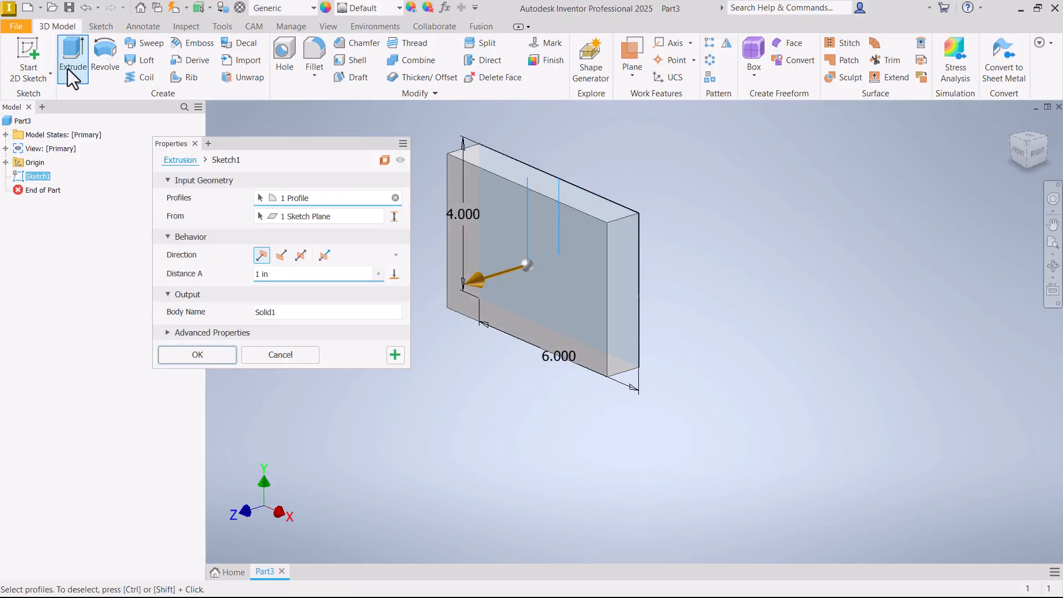
{"action": "key", "text": "Return"}
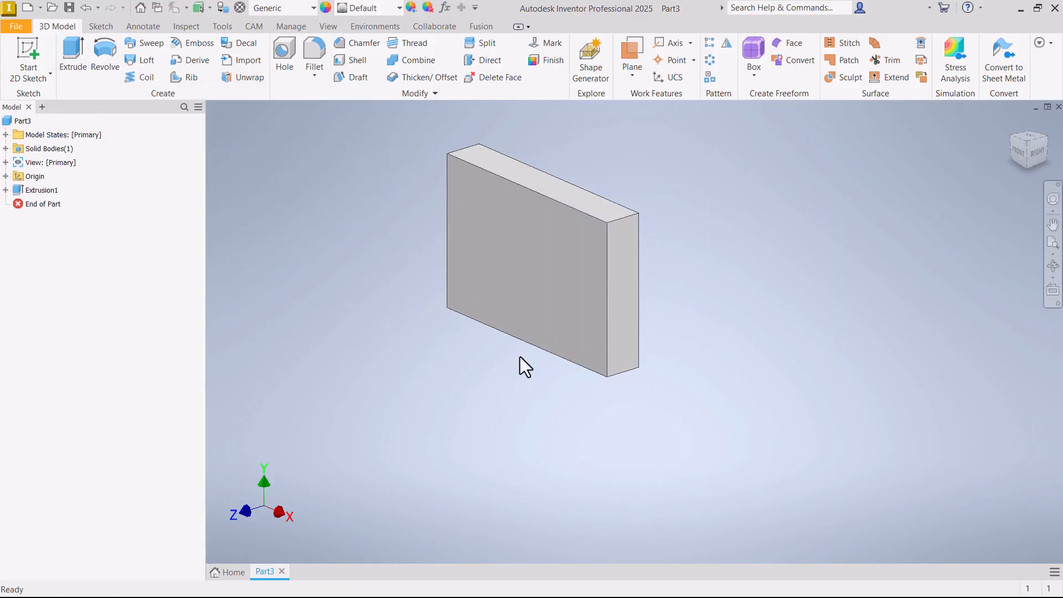
Start a new sketch on the large front face of the extruded block
{"action": "right_click", "coordinate": [503, 218]}
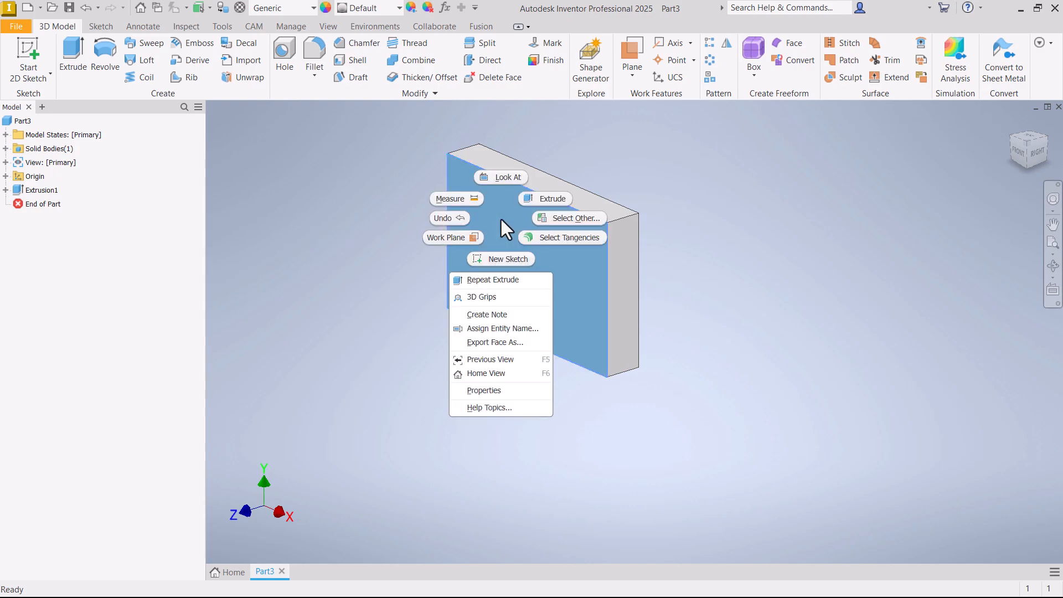
{"action": "left_click", "coordinate": [501, 262]}
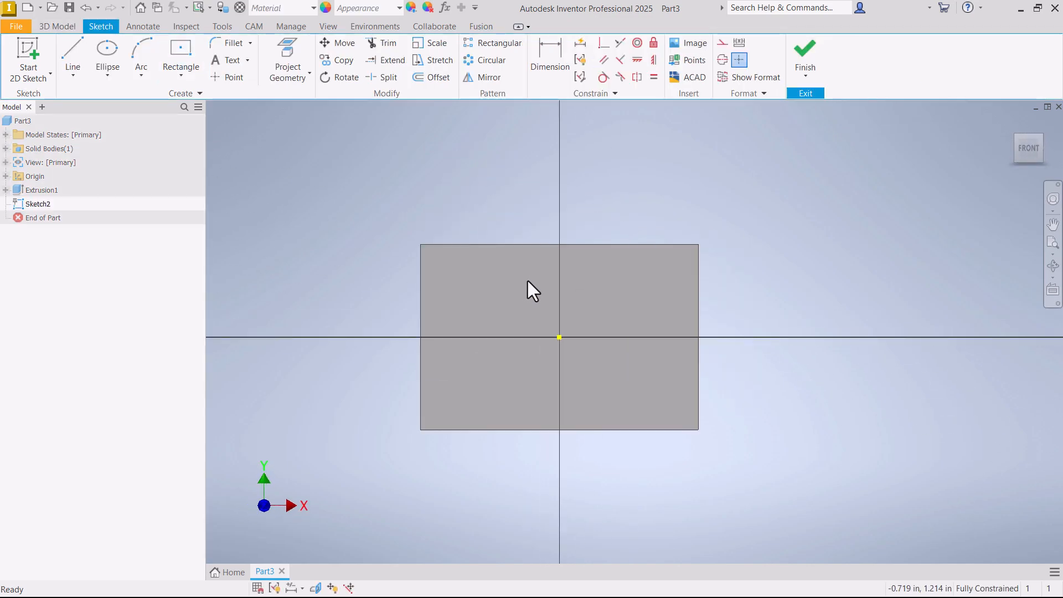
Place four sketch points at staggered heights across the upper half of the block's face
{"action": "scroll", "coordinate": [588, 332], "scroll_direction": "down", "scroll_amount": 3}
{"action": "scroll", "coordinate": [440, 277], "scroll_direction": "up", "scroll_amount": 3}
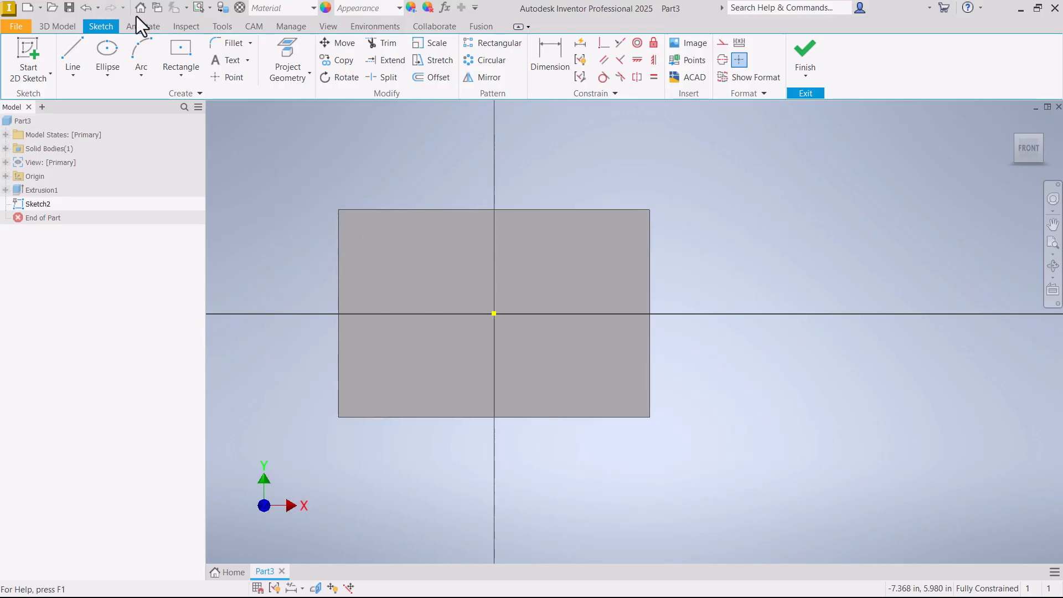
{"action": "left_click", "coordinate": [225, 78]}
{"action": "left_click", "coordinate": [373, 264]}
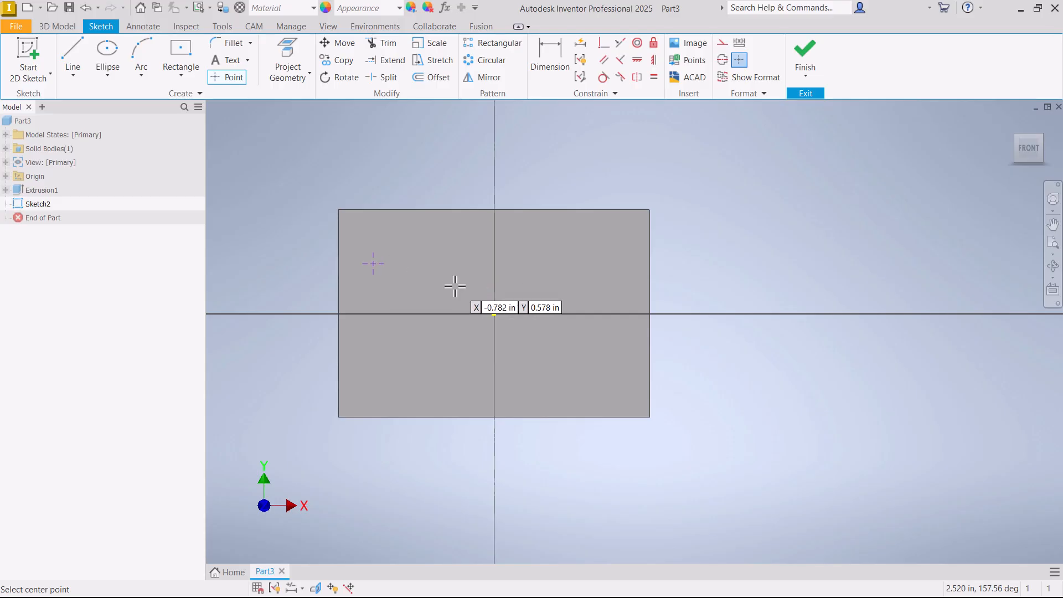
{"action": "left_click", "coordinate": [455, 288]}
{"action": "left_click", "coordinate": [554, 243]}
{"action": "left_click", "coordinate": [637, 287]}
{"action": "right_click", "coordinate": [622, 246]}
{"action": "left_click", "coordinate": [683, 245]}
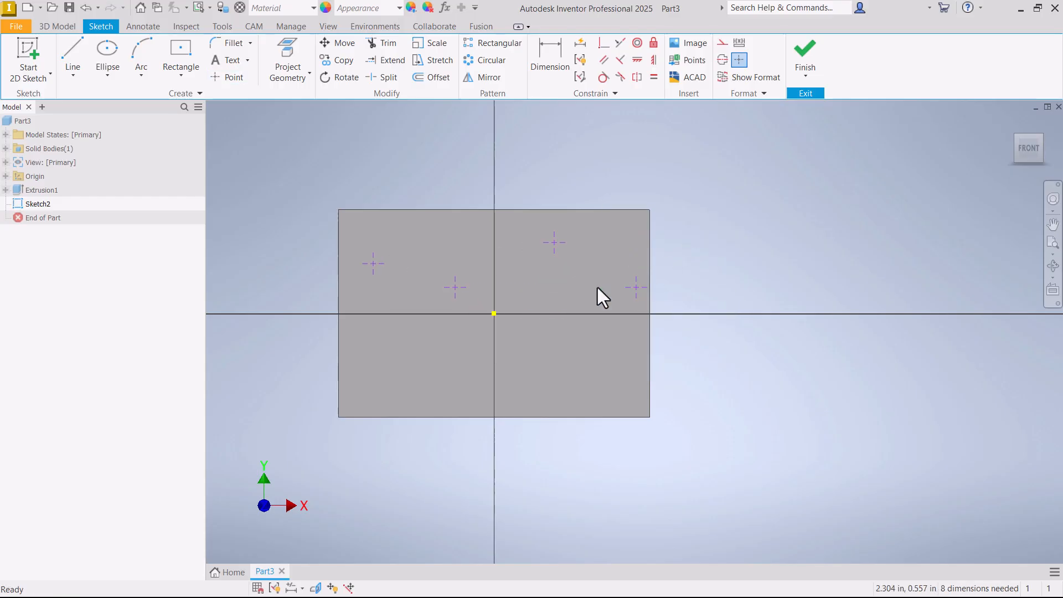
Reposition the second, third and fourth points into a rough row level with the first point
{"action": "left_click_drag", "start_coordinate": [458, 288], "coordinate": [445, 266]}
{"action": "left_click_drag", "start_coordinate": [555, 244], "coordinate": [505, 285]}
{"action": "mouse_move", "coordinate": [633, 284]}
{"action": "left_mouse_down"}
{"action": "mouse_move", "coordinate": [612, 250]}
{"action": "mouse_move", "coordinate": [606, 286]}
{"action": "left_mouse_up"}
{"action": "left_click_drag", "start_coordinate": [519, 268], "coordinate": [523, 260]}
{"action": "mouse_move", "coordinate": [438, 267]}
{"action": "left_mouse_down"}
{"action": "mouse_move", "coordinate": [372, 408]}
{"action": "mouse_move", "coordinate": [447, 264]}
{"action": "left_mouse_up"}
{"action": "left_click_drag", "start_coordinate": [614, 290], "coordinate": [602, 264]}
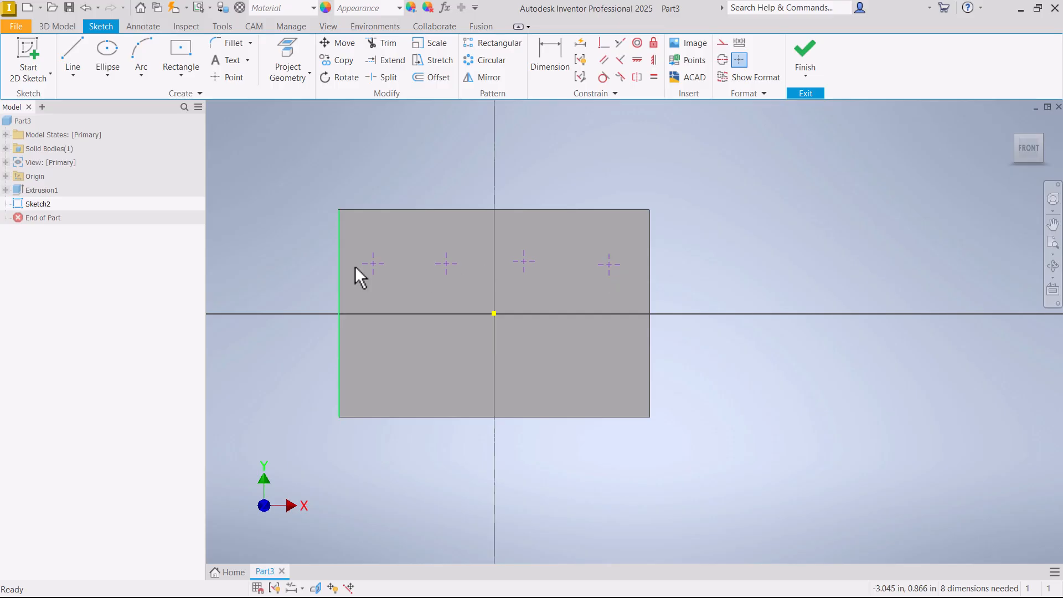
Apply horizontal constraints between the leftmost point and each of the other three points
{"action": "left_click", "coordinate": [639, 61]}
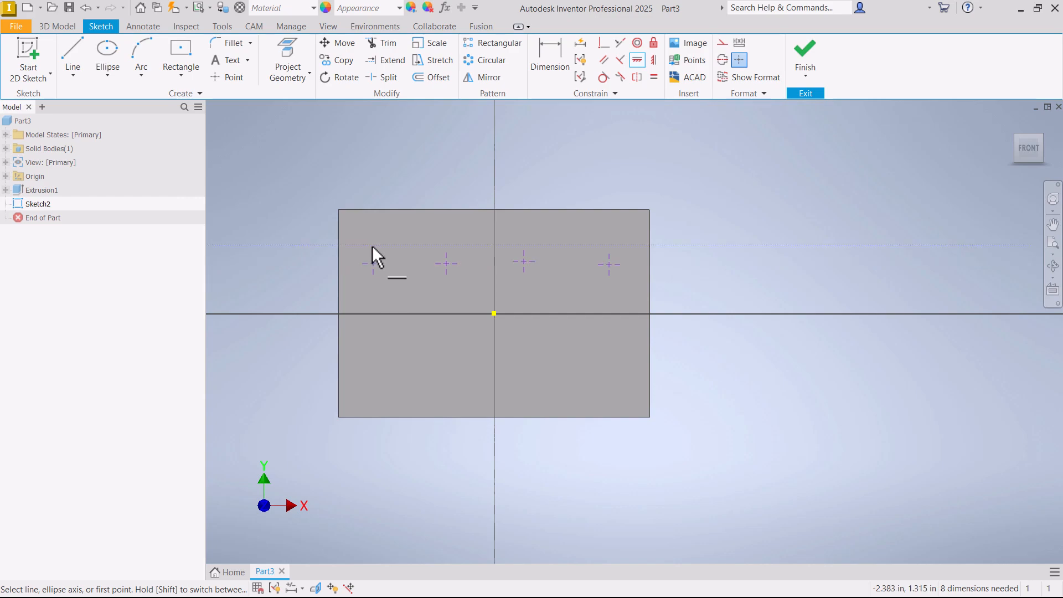
{"action": "left_click", "coordinate": [374, 260]}
{"action": "left_click", "coordinate": [450, 263]}
{"action": "left_click", "coordinate": [364, 265]}
{"action": "left_click", "coordinate": [523, 264]}
{"action": "left_click", "coordinate": [374, 264]}
{"action": "left_click", "coordinate": [609, 264]}
{"action": "right_click", "coordinate": [599, 218]}
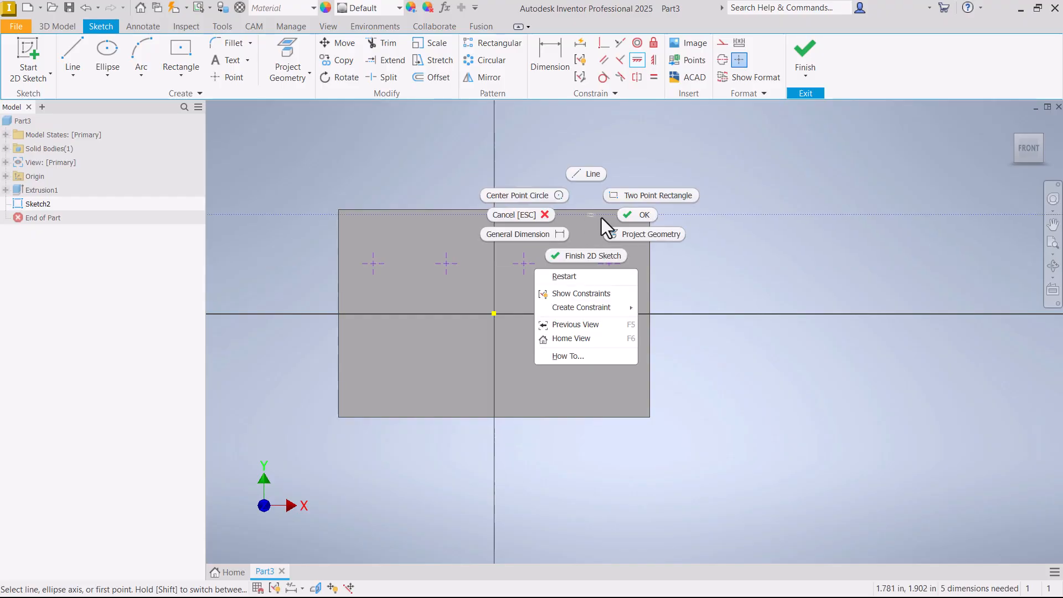
{"action": "left_click", "coordinate": [507, 226]}
Show all sketch constraints and move points in the row to test their horizontal alignment
{"action": "left_click_drag", "start_coordinate": [372, 267], "coordinate": [370, 253]}
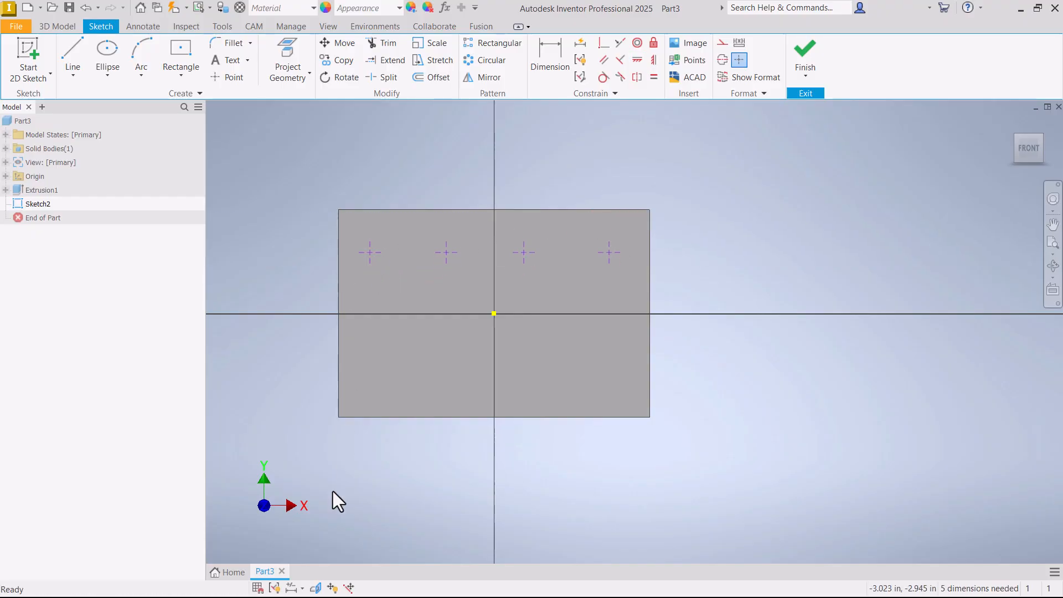
{"action": "left_click", "coordinate": [274, 588]}
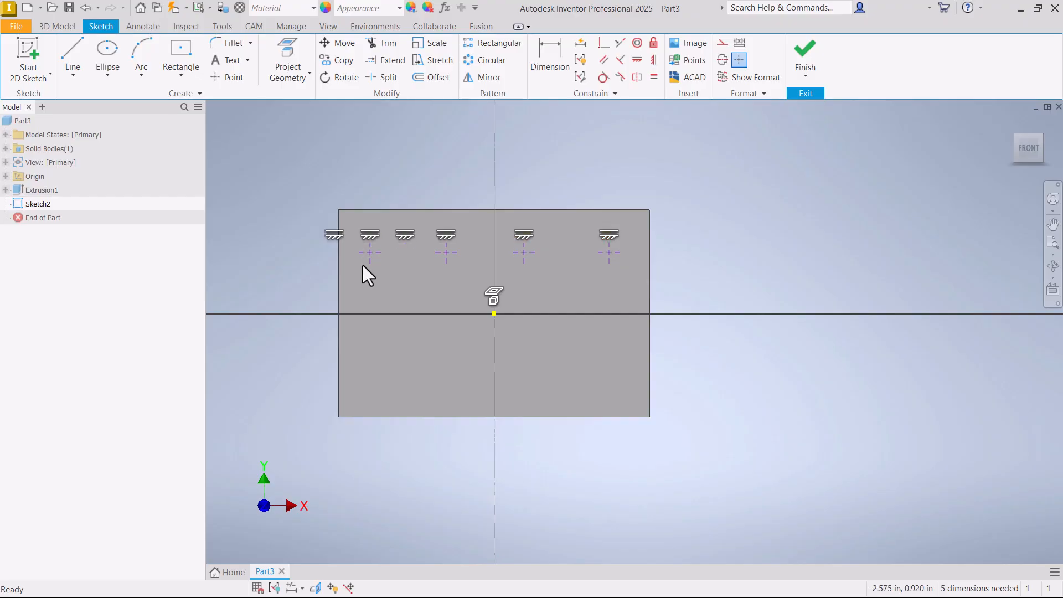
{"action": "left_click_drag", "start_coordinate": [371, 271], "coordinate": [291, 272]}
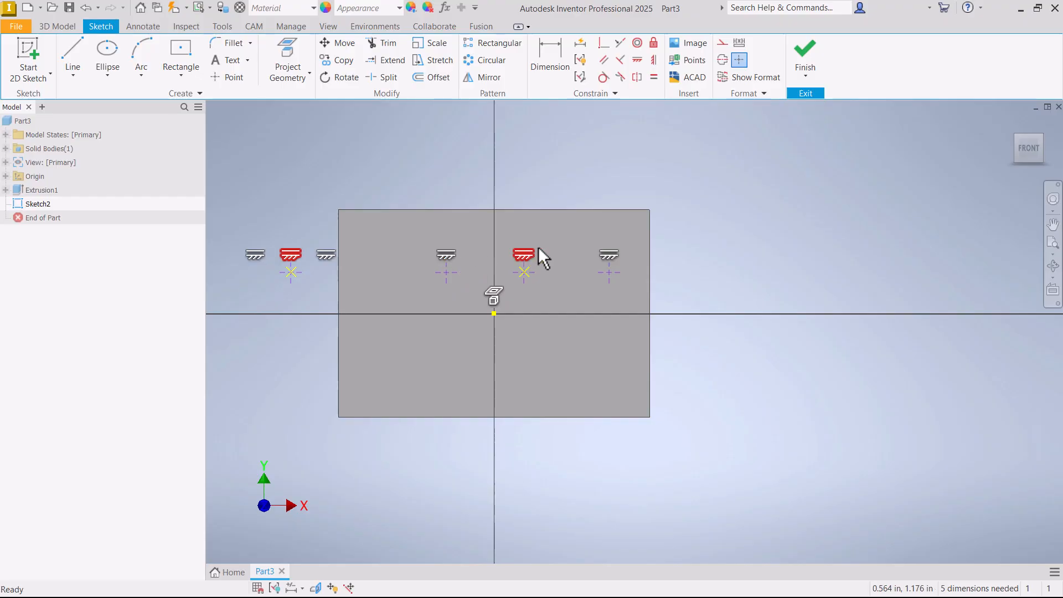
{"action": "left_click_drag", "start_coordinate": [291, 272], "coordinate": [381, 264]}
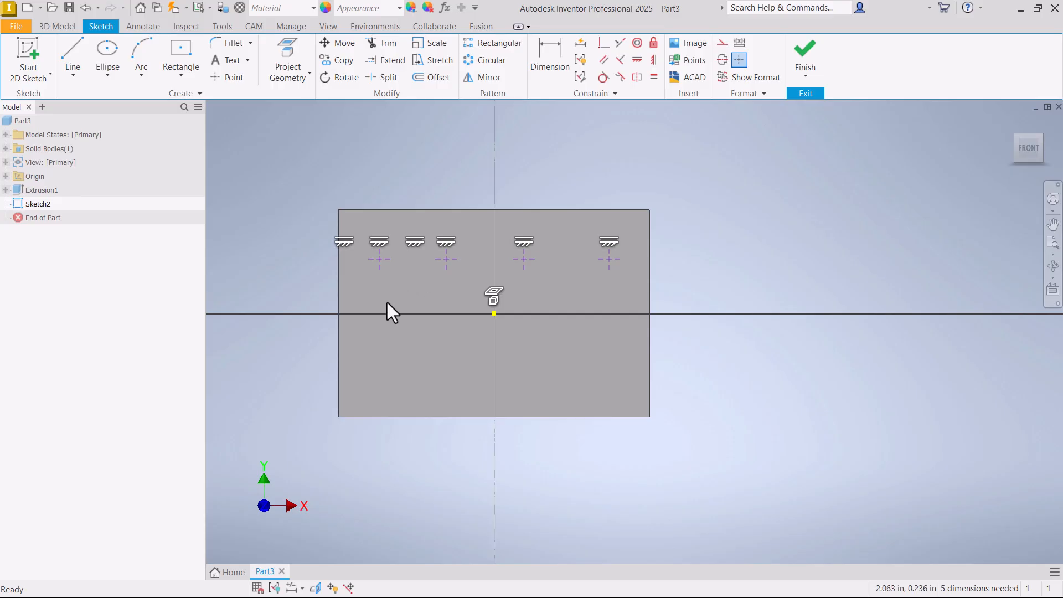
{"action": "left_click_drag", "start_coordinate": [382, 268], "coordinate": [384, 252]}
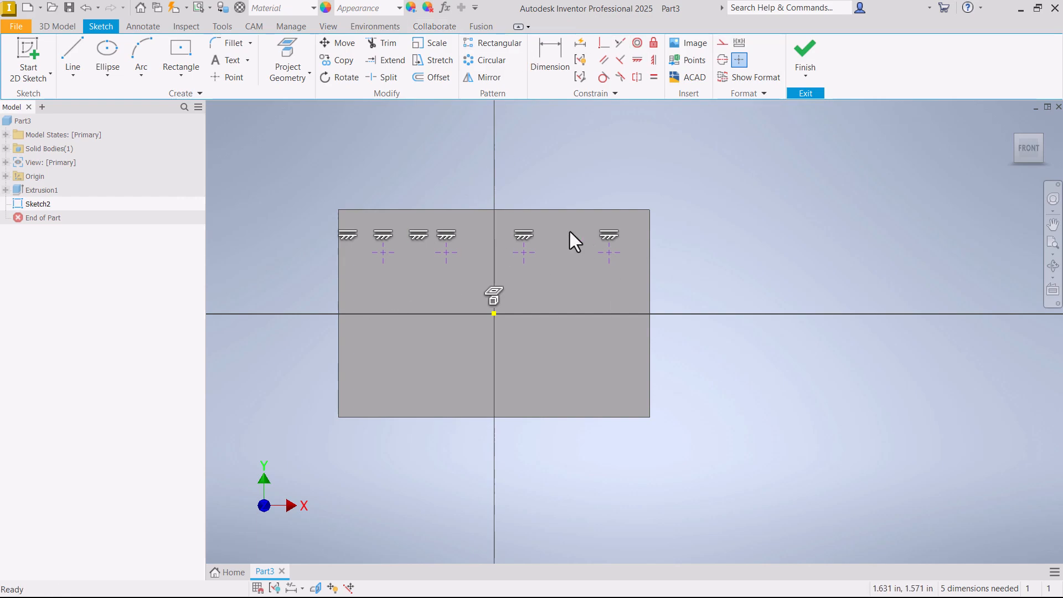
{"action": "left_click_drag", "start_coordinate": [452, 262], "coordinate": [453, 264]}
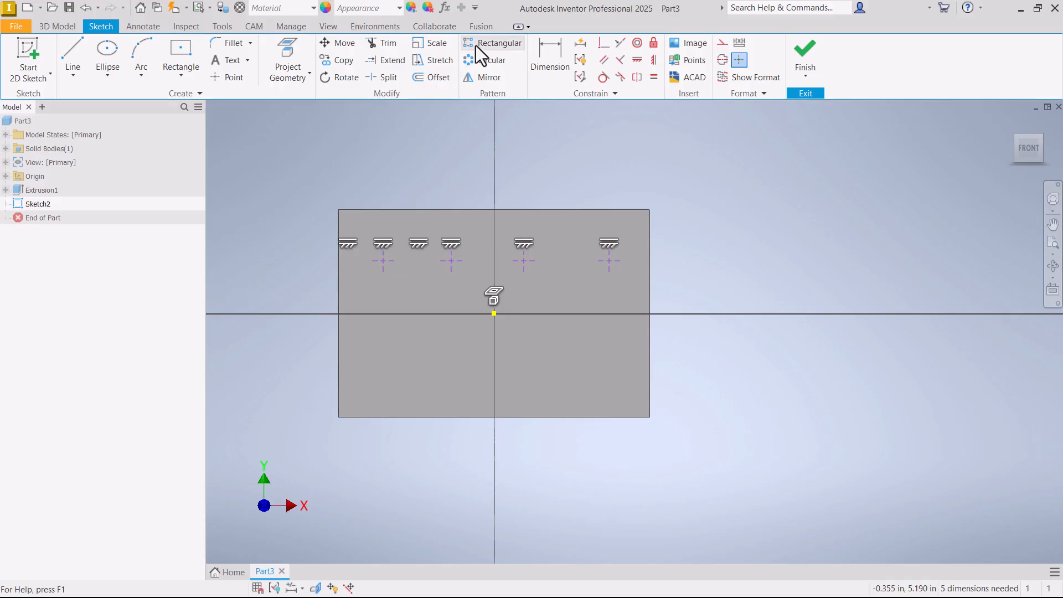
Undo the point moves, the horizontal constraints and the placement of the four points
{"action": "key", "text": "ctrl+z"}
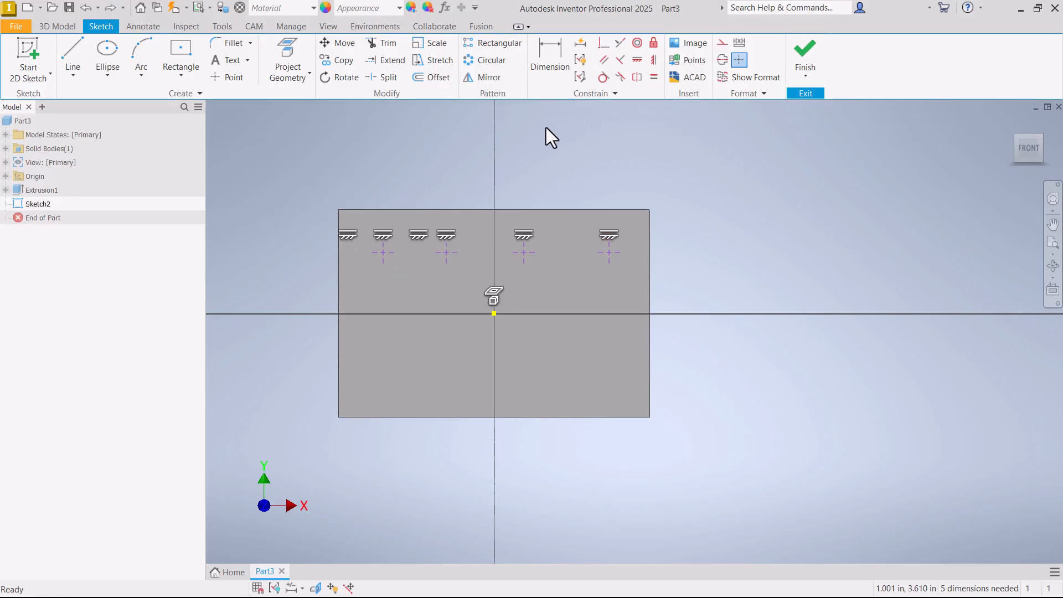
{"action": "key", "text": "ctrl+z"}
{"action": "key", "text": "ctrl+z"}
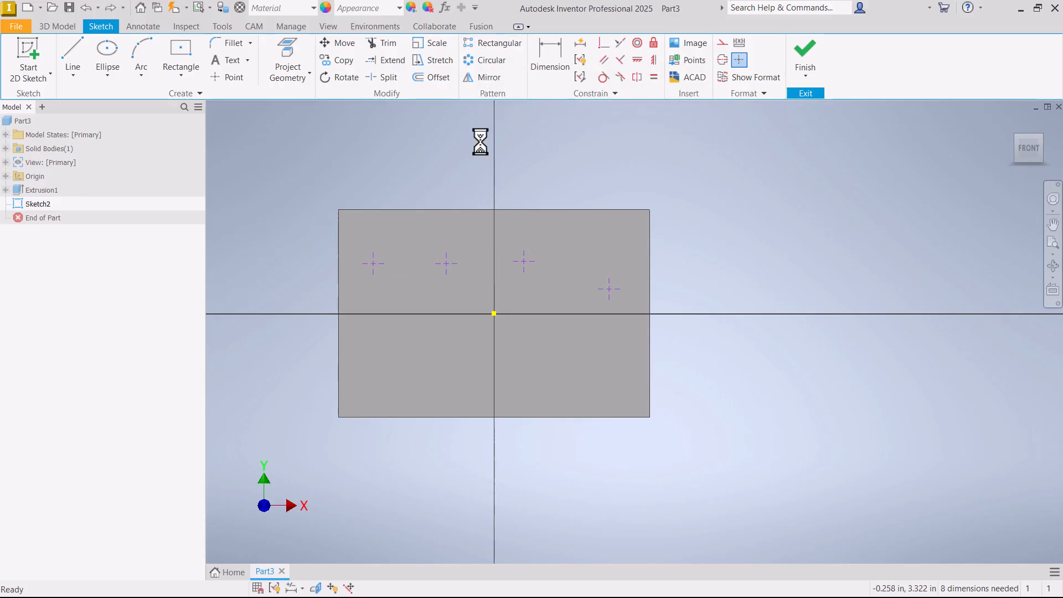
{"action": "key", "text": "ctrl+z"}
{"action": "key", "text": "ctrl+z"}
{"action": "key", "text": "ctrl+z"}
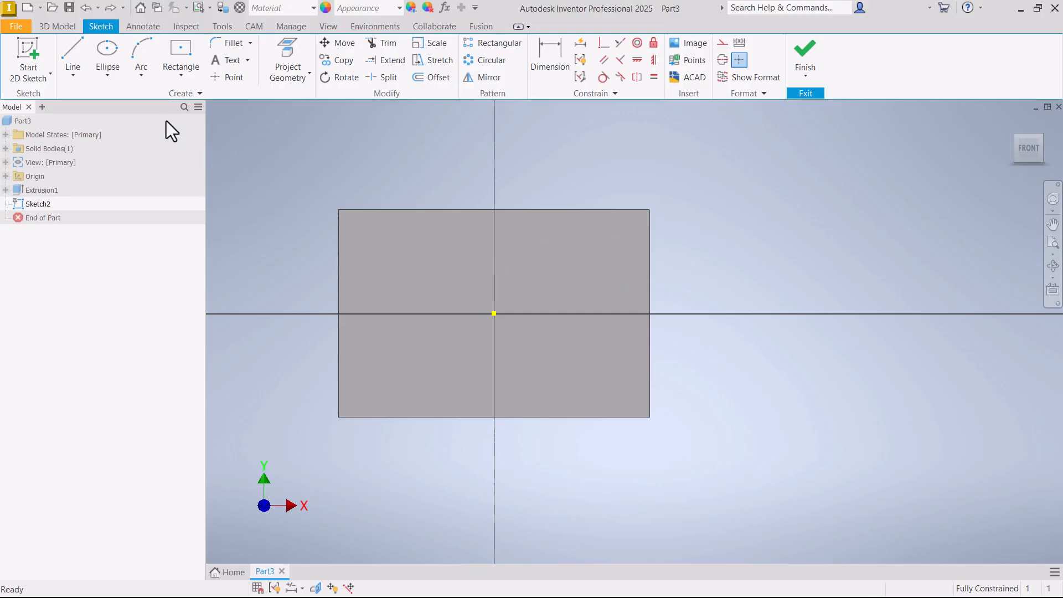
Place four sketch points on the block's face, one near each corner
{"action": "left_click", "coordinate": [228, 80]}
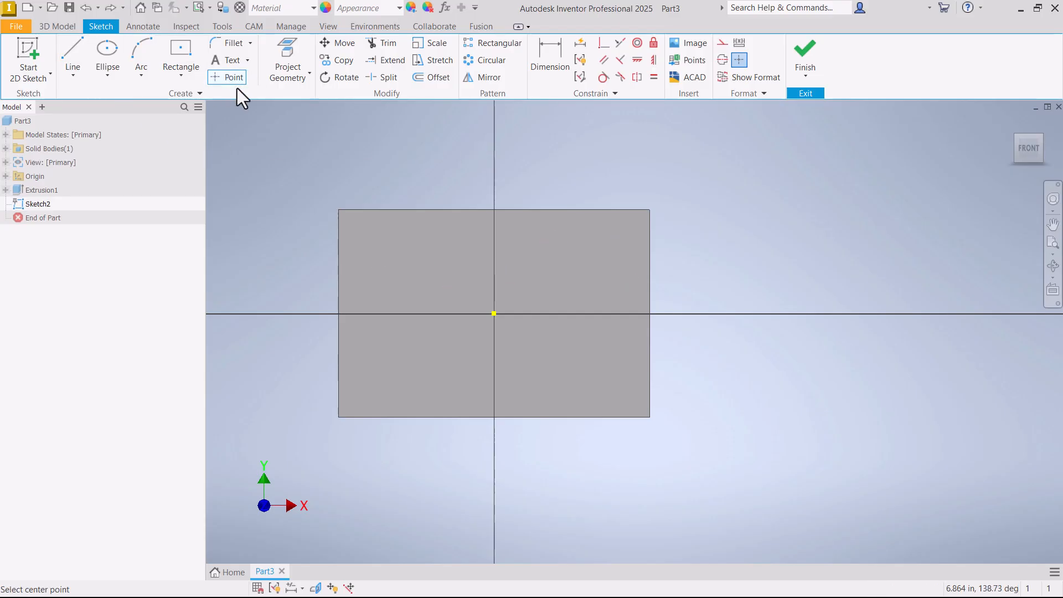
{"action": "left_click", "coordinate": [372, 247]}
{"action": "left_click", "coordinate": [380, 381]}
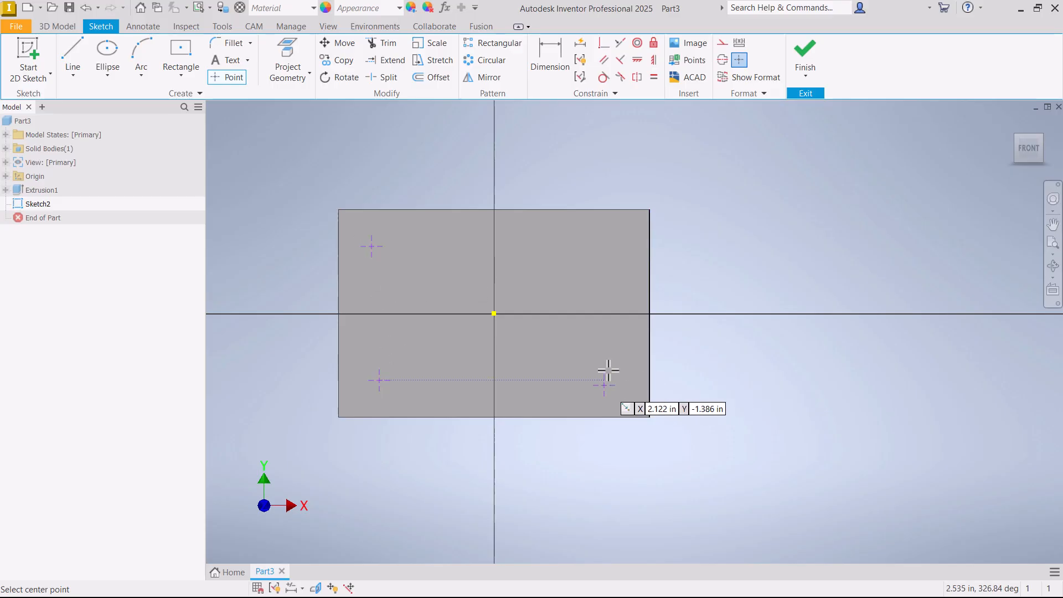
{"action": "left_click", "coordinate": [604, 385]}
{"action": "right_click", "coordinate": [612, 239]}
{"action": "left_click", "coordinate": [668, 238]}
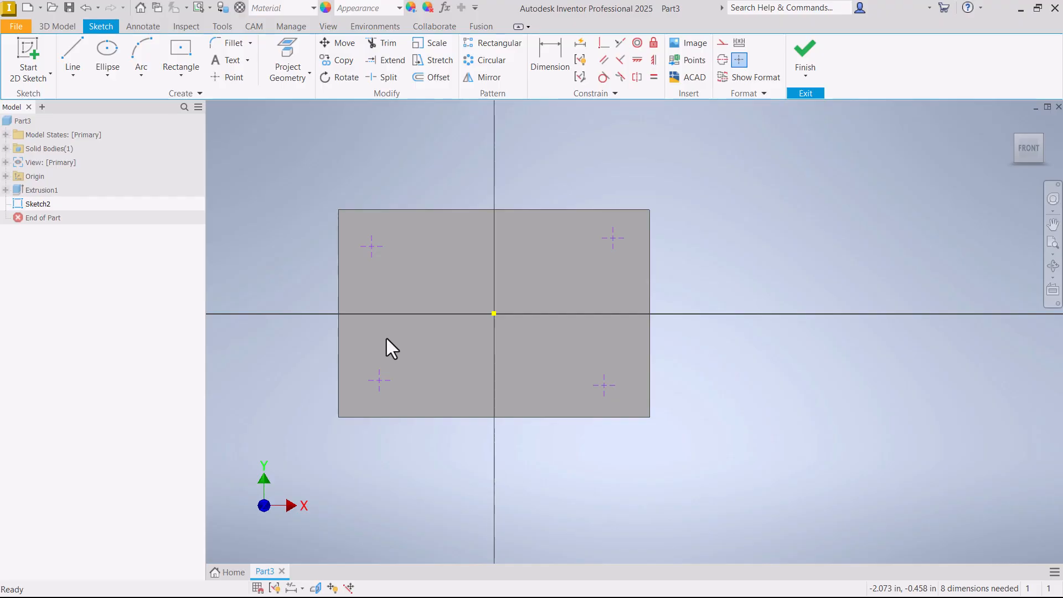
Apply horizontal constraints between the two upper corner points and between the two lower corner points
{"action": "left_click", "coordinate": [638, 60]}
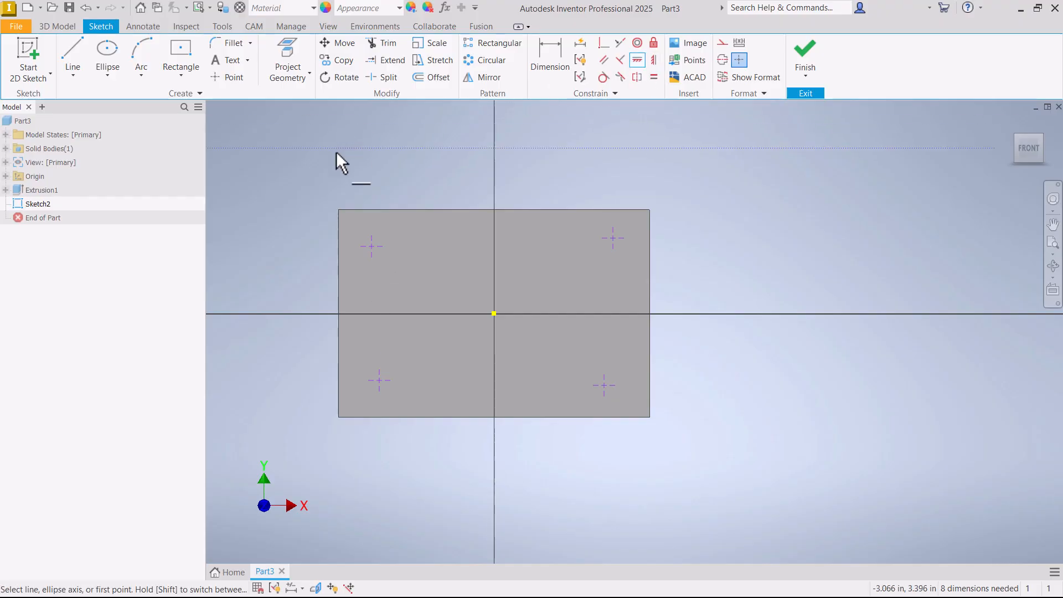
{"action": "left_click", "coordinate": [374, 248]}
{"action": "left_click", "coordinate": [613, 238]}
{"action": "left_click", "coordinate": [379, 384]}
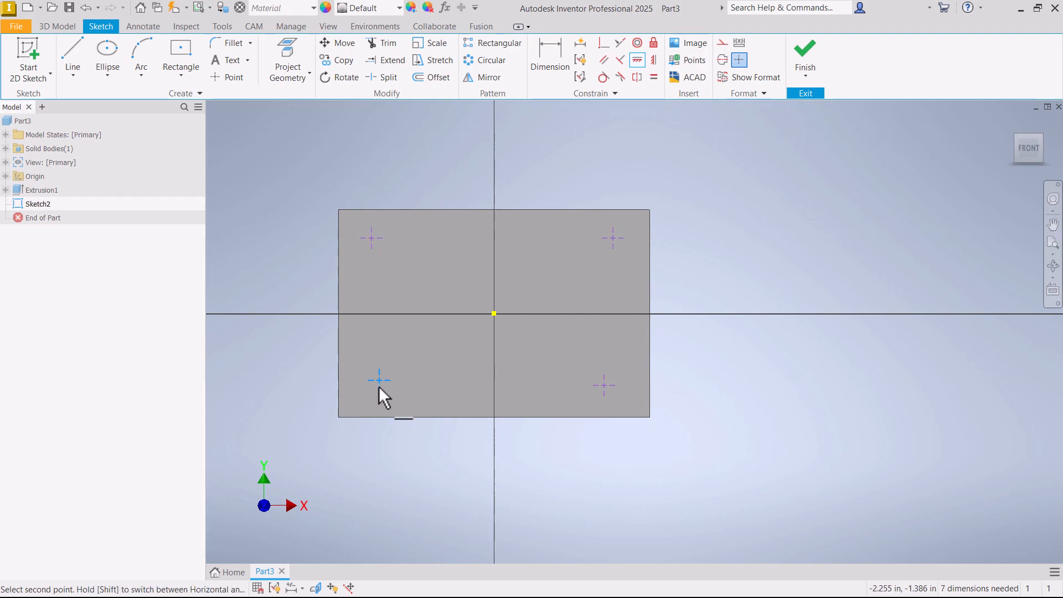
{"action": "left_click", "coordinate": [604, 385]}
{"action": "right_click", "coordinate": [587, 345]}
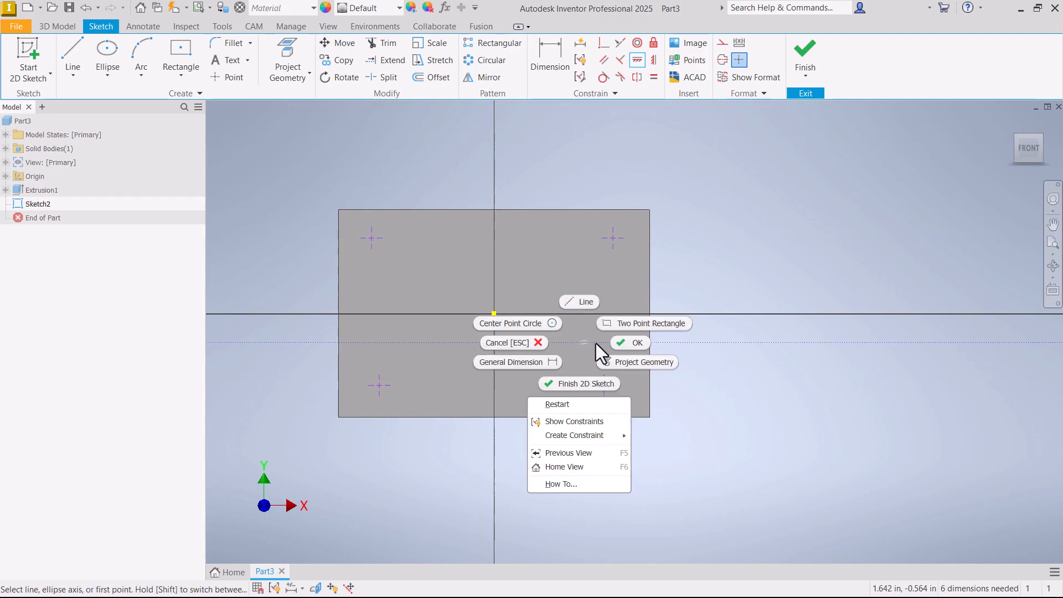
{"action": "left_click", "coordinate": [635, 342]}
Apply vertical constraints between the two left corner points and between the two right corner points
{"action": "left_click", "coordinate": [653, 61]}
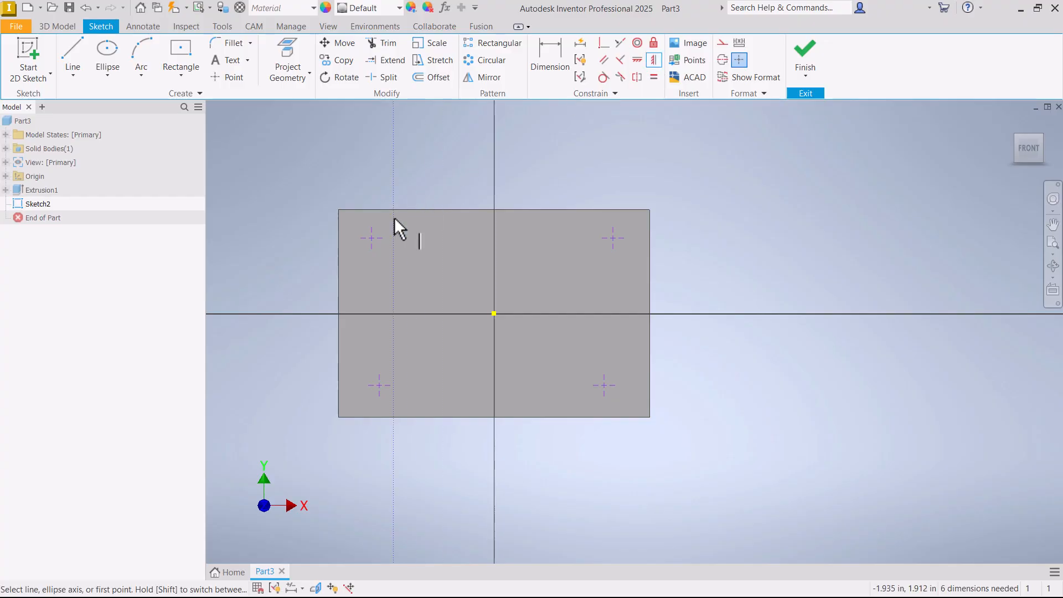
{"action": "left_click", "coordinate": [374, 240]}
{"action": "left_click", "coordinate": [378, 384]}
{"action": "left_click", "coordinate": [613, 238]}
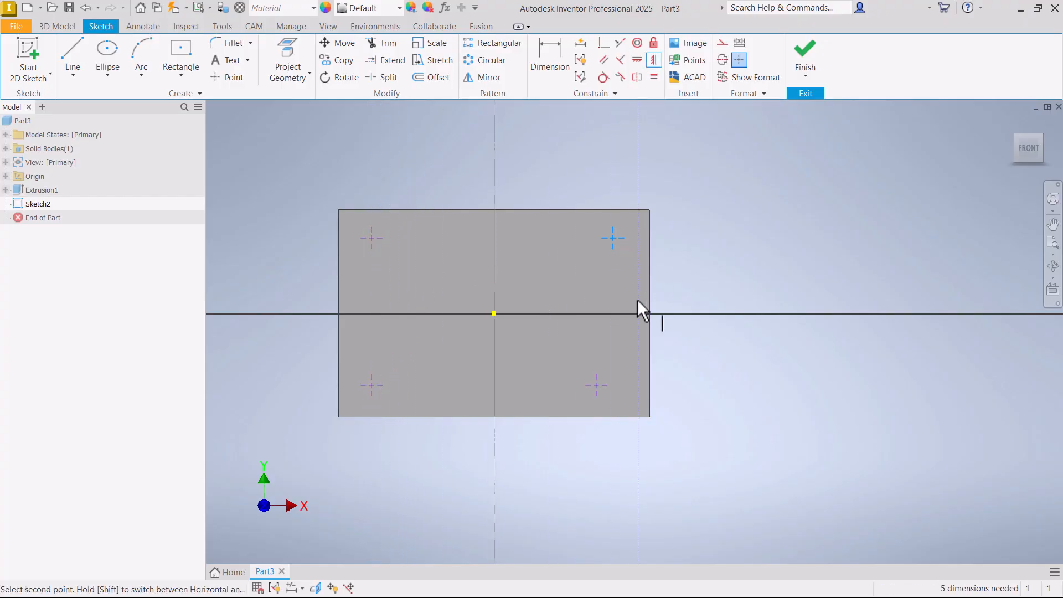
{"action": "left_click", "coordinate": [596, 386]}
{"action": "right_click", "coordinate": [556, 314]}
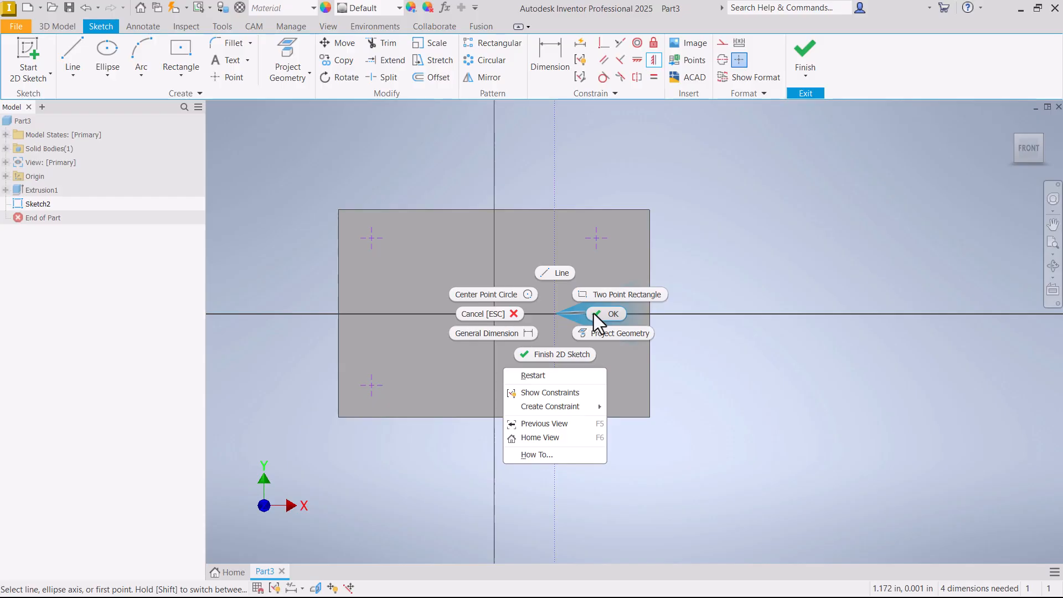
{"action": "left_click", "coordinate": [594, 314]}
Move the lower corner points to test how the constrained four-point pattern adjusts
{"action": "left_click_drag", "start_coordinate": [597, 385], "coordinate": [608, 399]}
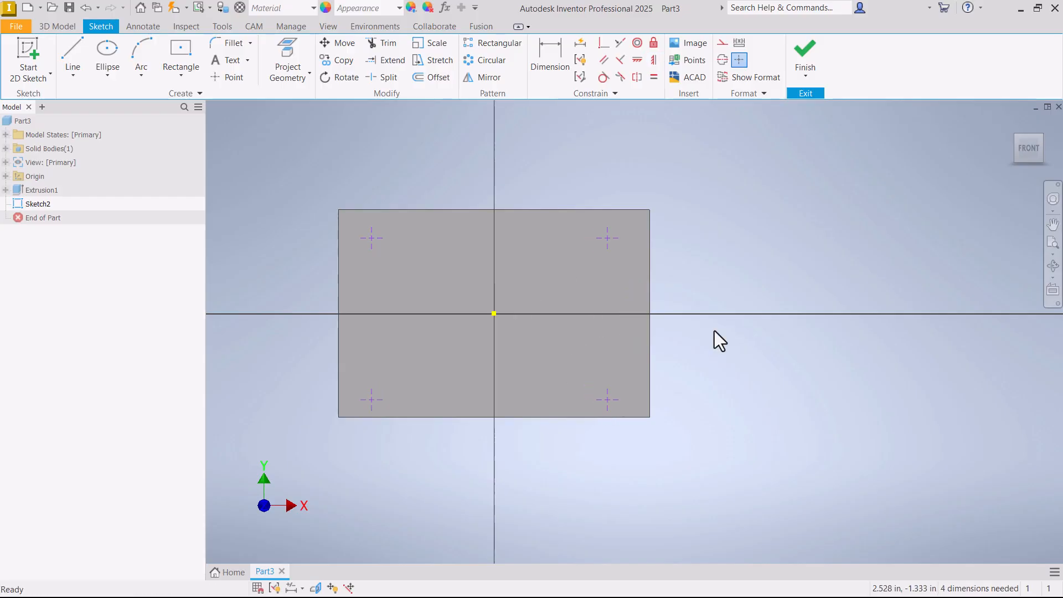
{"action": "left_click", "coordinate": [1054, 242]}
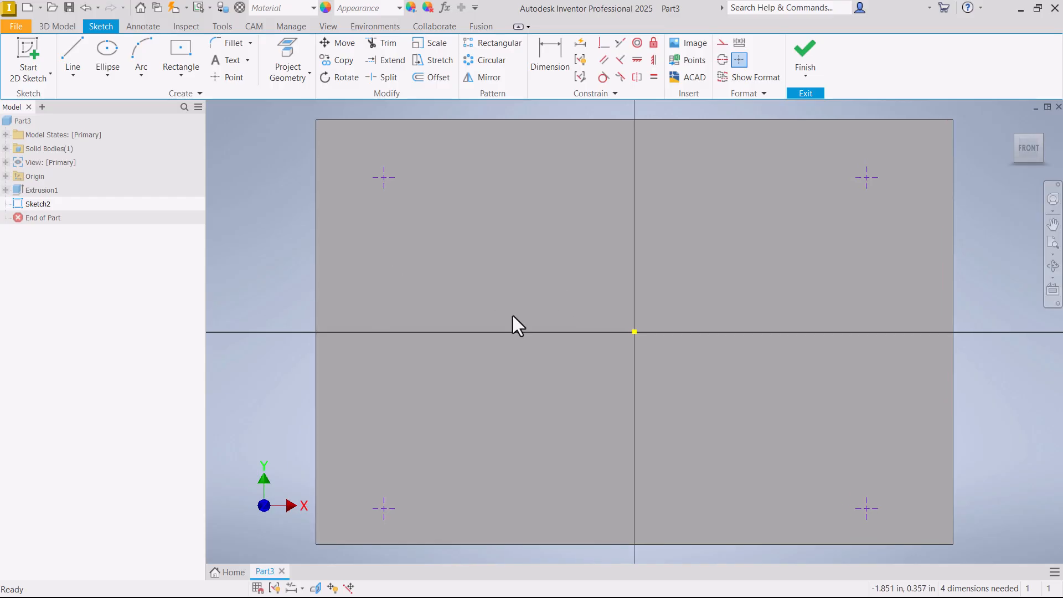
{"action": "mouse_move", "coordinate": [871, 512]}
{"action": "left_mouse_down"}
{"action": "mouse_move", "coordinate": [904, 506]}
{"action": "mouse_move", "coordinate": [884, 503]}
{"action": "left_mouse_up"}
{"action": "mouse_move", "coordinate": [385, 507]}
{"action": "left_mouse_down"}
{"action": "mouse_move", "coordinate": [424, 463]}
{"action": "mouse_move", "coordinate": [416, 474]}
{"action": "mouse_move", "coordinate": [437, 483]}
{"action": "mouse_move", "coordinate": [394, 485]}
{"action": "mouse_move", "coordinate": [408, 495]}
{"action": "mouse_move", "coordinate": [429, 419]}
{"action": "mouse_move", "coordinate": [413, 498]}
{"action": "mouse_move", "coordinate": [393, 492]}
{"action": "left_mouse_up"}
{"action": "scroll", "coordinate": [567, 344], "scroll_direction": "down", "scroll_amount": 3}
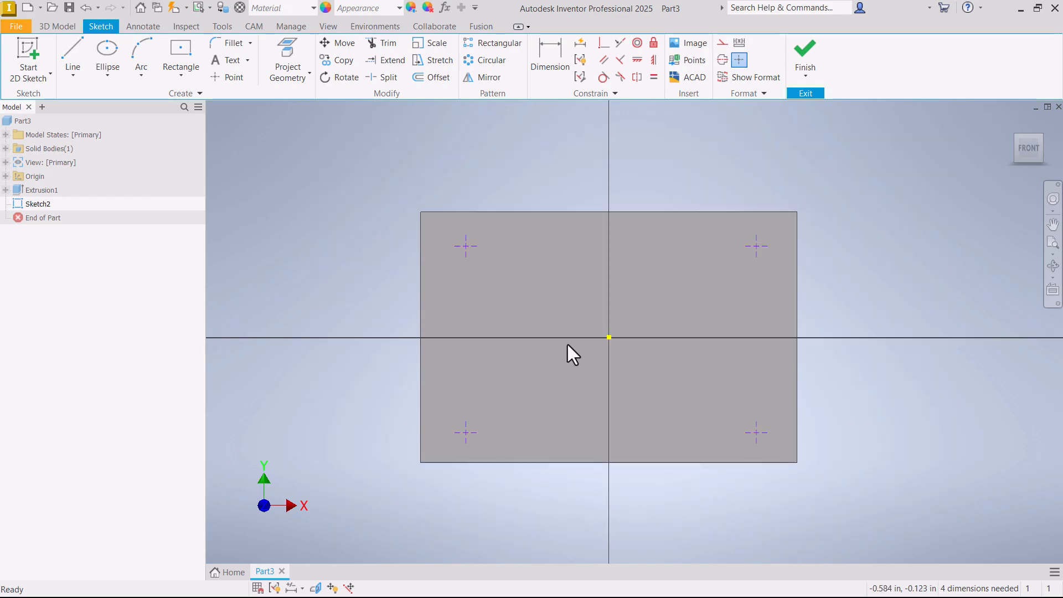
Dimension the upper-left point 0.5 in from the face's left edge and 0.5 in from its top edge
{"action": "left_click", "coordinate": [550, 55]}
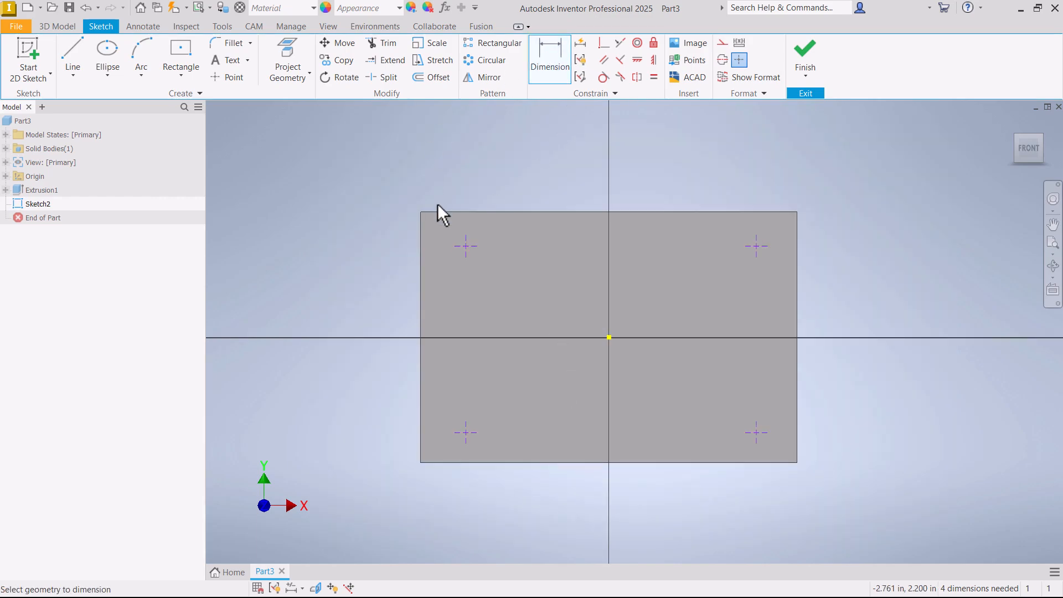
{"action": "left_click", "coordinate": [423, 244]}
{"action": "left_click", "coordinate": [465, 245]}
{"action": "left_click", "coordinate": [440, 161]}
{"action": "type", "text": ".5"}
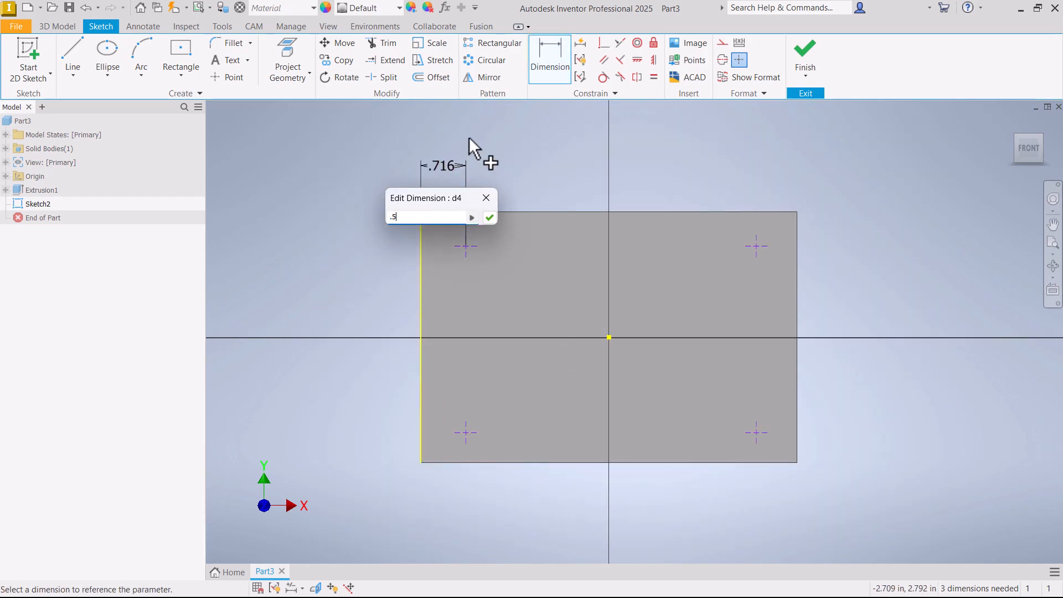
{"action": "key", "text": "Return"}
{"action": "left_click", "coordinate": [465, 211]}
{"action": "left_click", "coordinate": [451, 246]}
{"action": "left_click", "coordinate": [391, 232]}
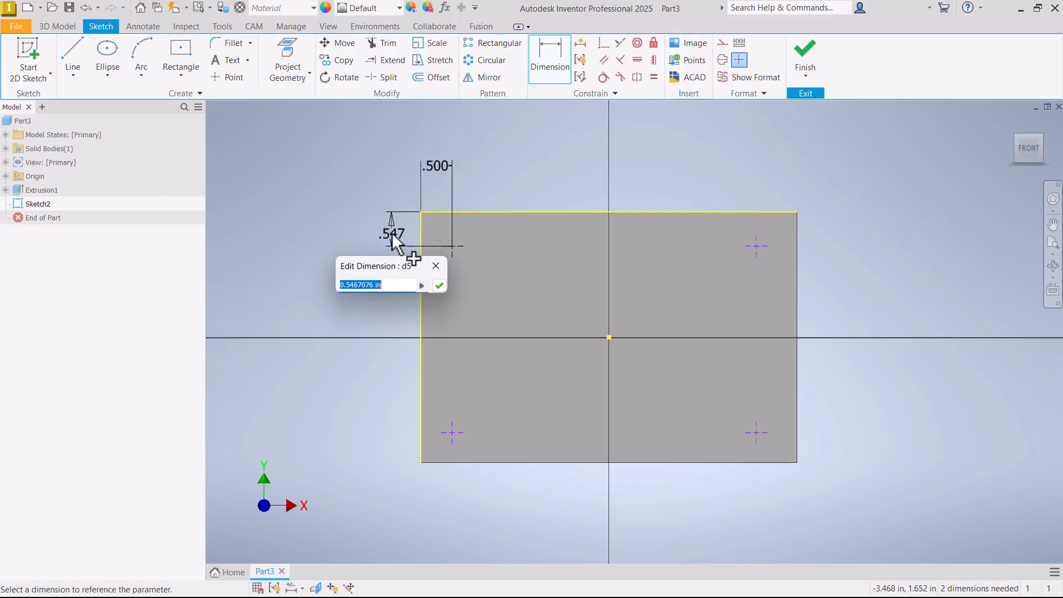
{"action": "type", "text": ".5"}
{"action": "key", "text": "Return"}
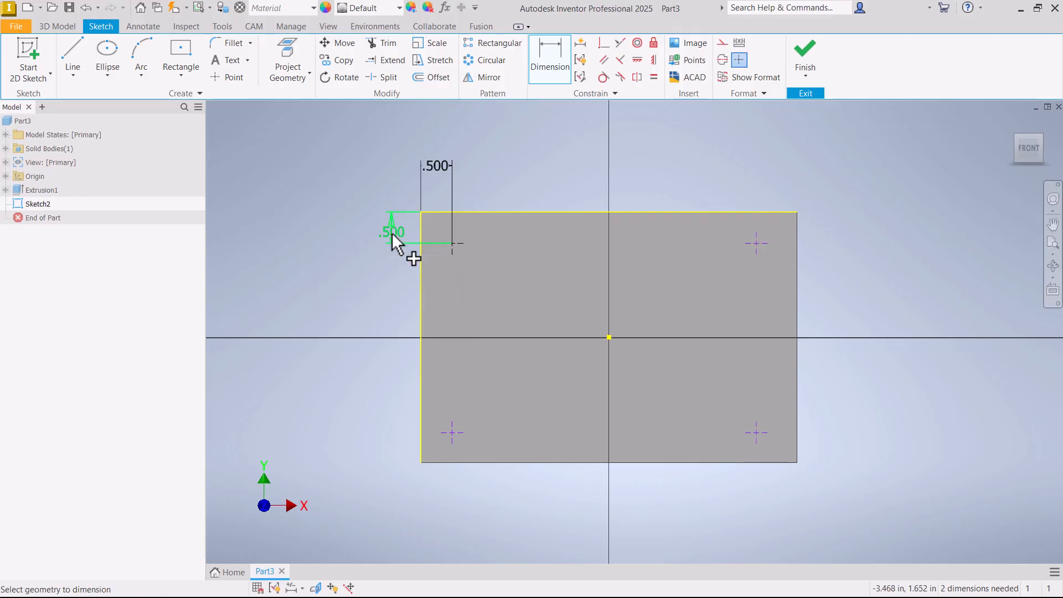
Dimension the lower-right point 0.5 in from the face's bottom and right edges, and finish the sketch
{"action": "left_click", "coordinate": [737, 462]}
{"action": "left_click", "coordinate": [847, 451]}
{"action": "type", "text": ".5"}
{"action": "key", "text": "Return"}
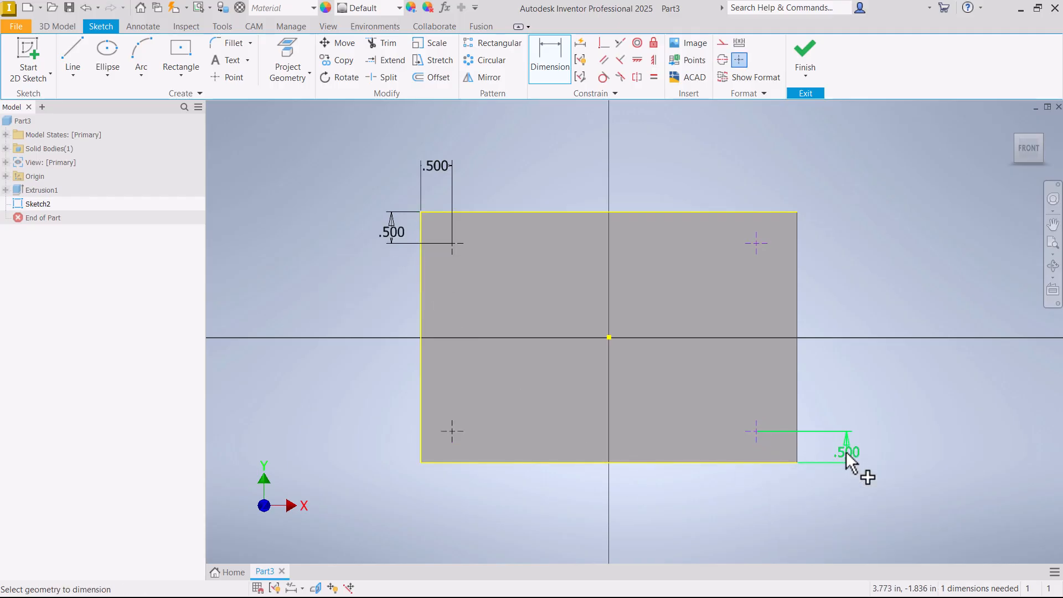
{"action": "left_click", "coordinate": [797, 452]}
{"action": "left_click", "coordinate": [757, 433]}
{"action": "left_click", "coordinate": [778, 495]}
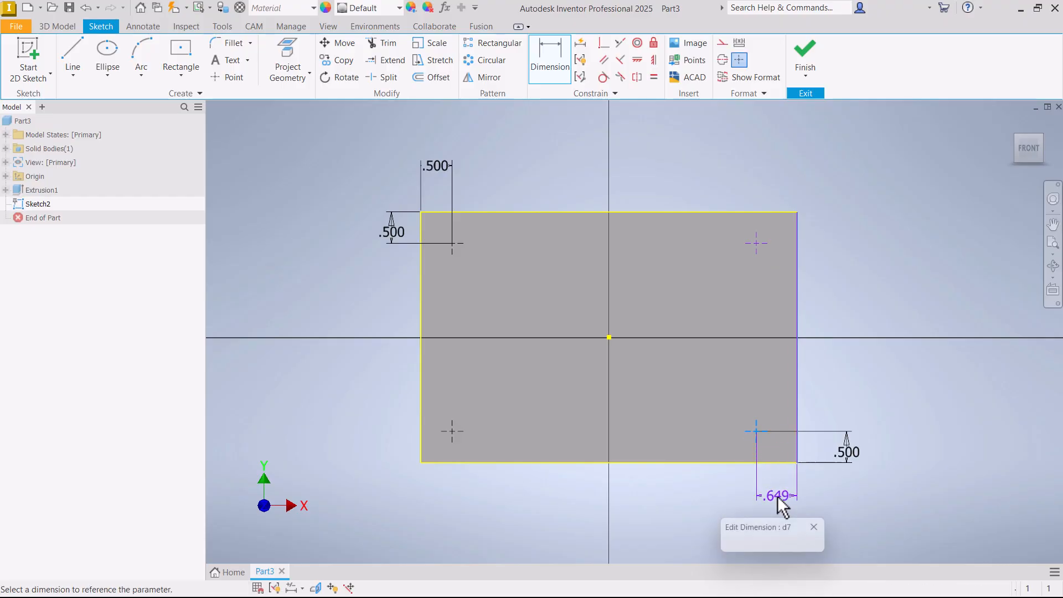
{"action": "type", "text": ".5"}
{"action": "key", "text": "Return"}
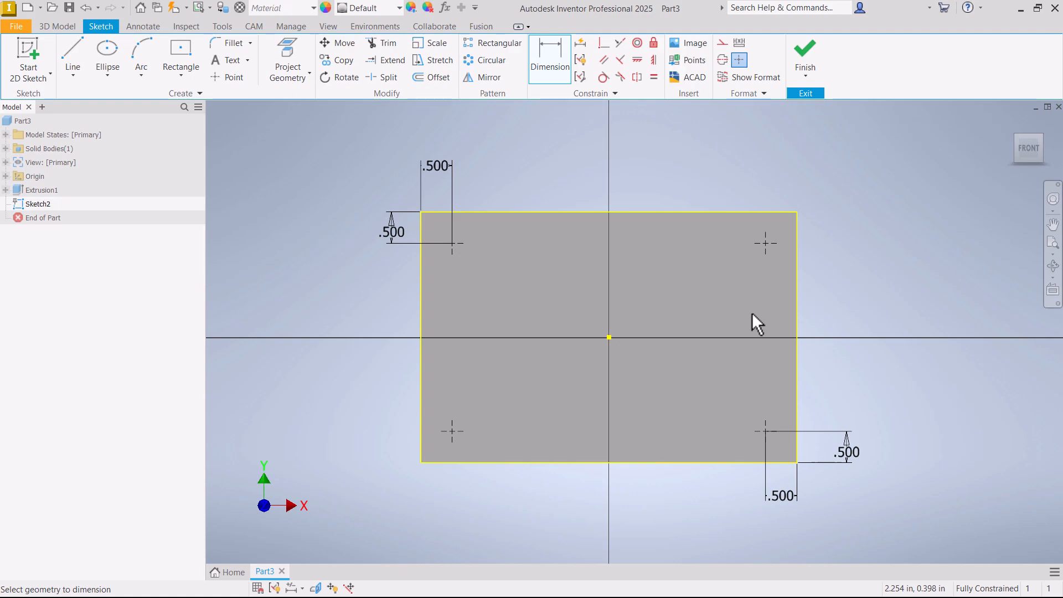
{"action": "left_click", "coordinate": [807, 51]}
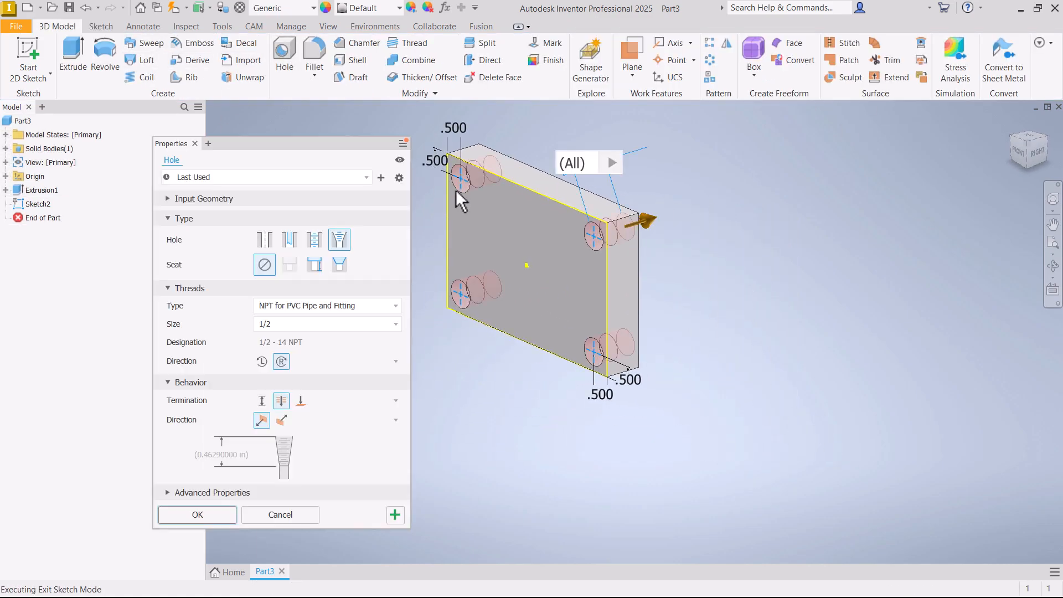
Create reversed-direction 1/2 NPT for PVC Pipe and Fitting tapered holes through all at the four sketch points
{"action": "left_click", "coordinate": [208, 516]}
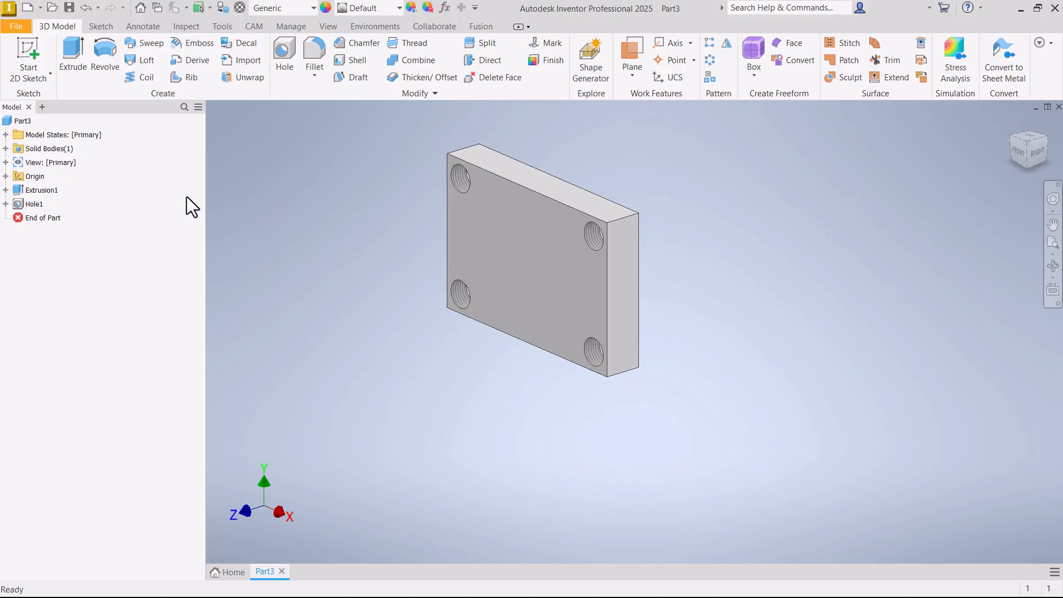
Undo the four holes and the whole point sketch, back to the plain extruded block
{"action": "key", "text": "ctrl+z"}
{"action": "key", "text": "ctrl+z"}
{"action": "key", "text": "ctrl+z"}
{"action": "key", "text": "ctrl+z"}
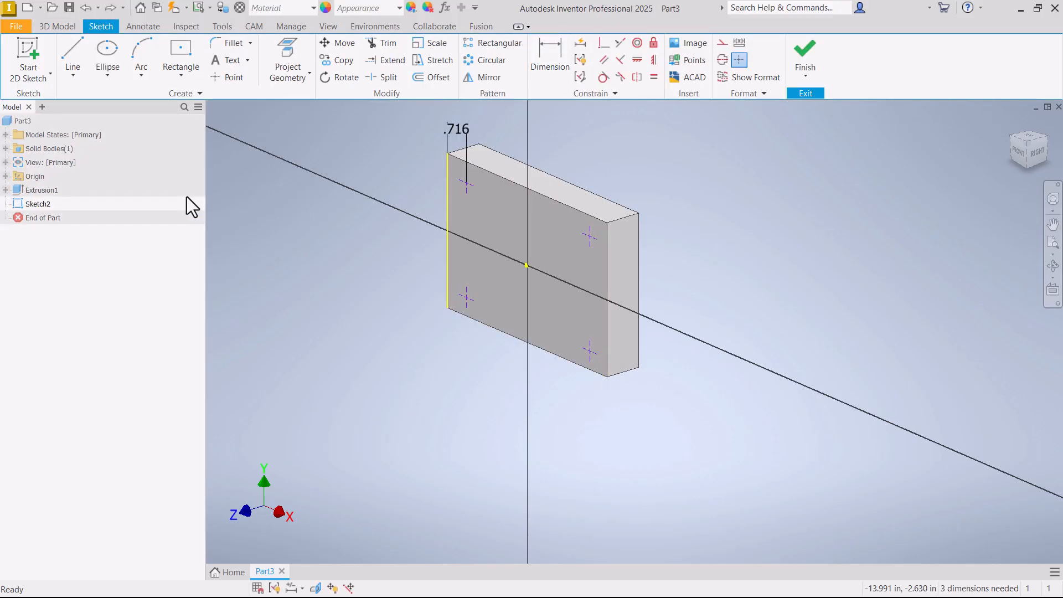
{"action": "key", "text": "ctrl+z"}
{"action": "key", "text": "ctrl+z"}
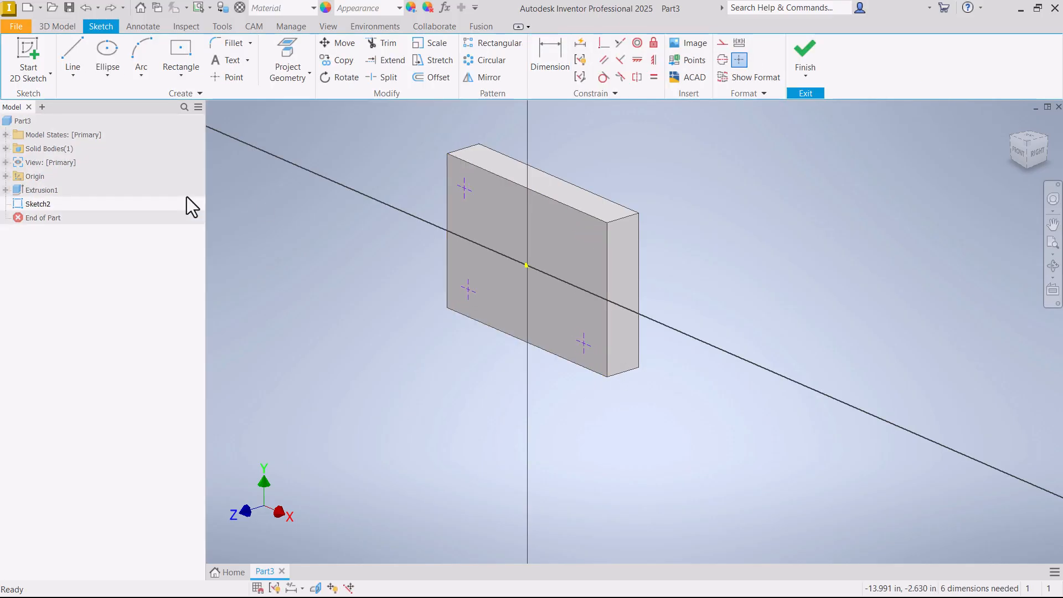
{"action": "key", "text": "ctrl+z"}
{"action": "key", "text": "ctrl+z"}
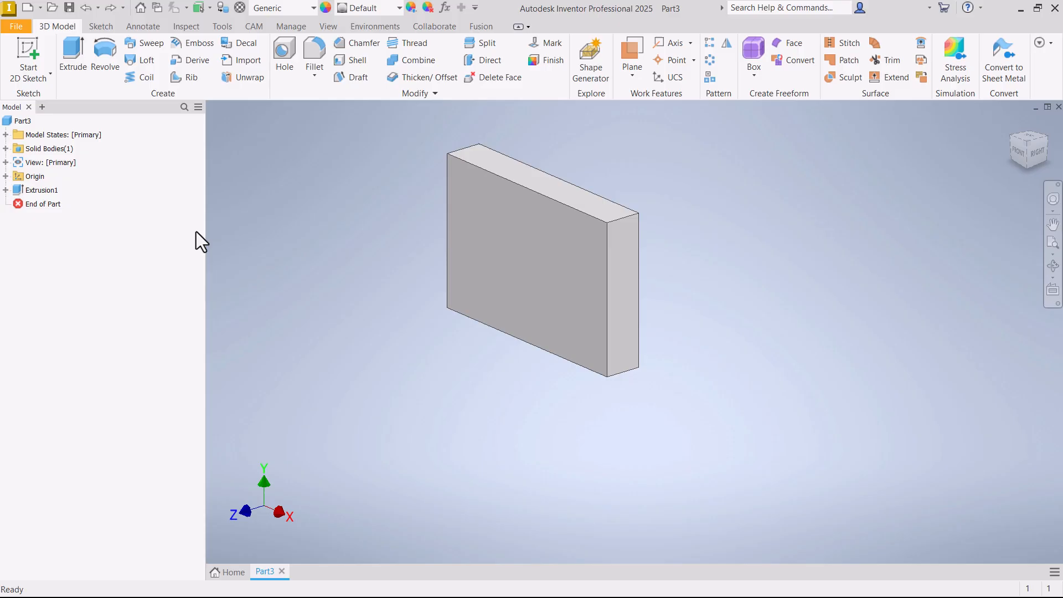
Start a sketch on the block's front face and draw a circle in the face's upper-left area
{"action": "right_click", "coordinate": [494, 261]}
{"action": "left_click", "coordinate": [497, 303]}
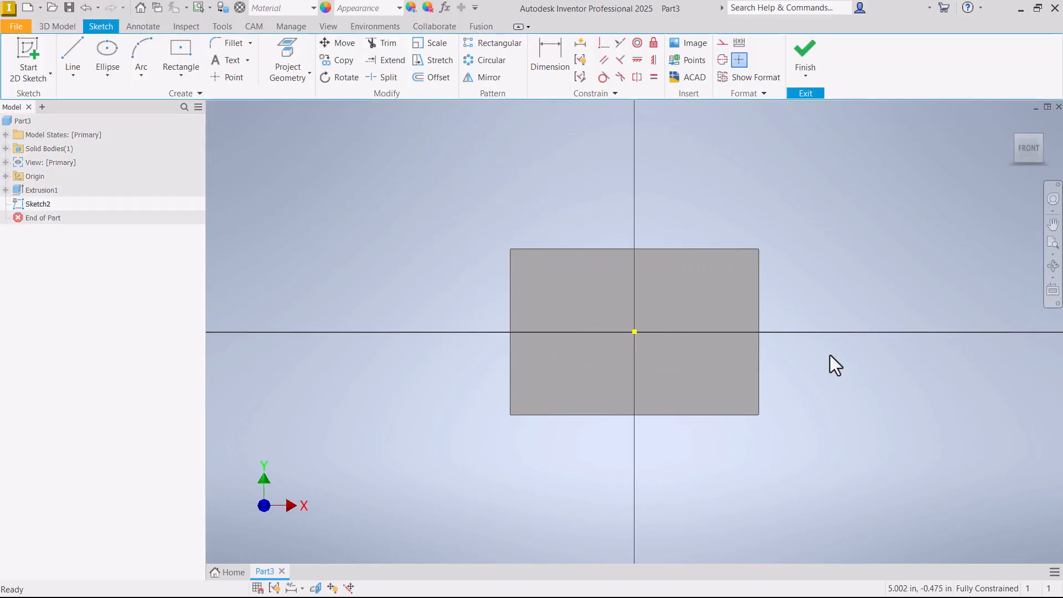
{"action": "scroll", "coordinate": [755, 354], "scroll_direction": "up", "scroll_amount": 3}
{"action": "scroll", "coordinate": [546, 347], "scroll_direction": "down", "scroll_amount": 2}
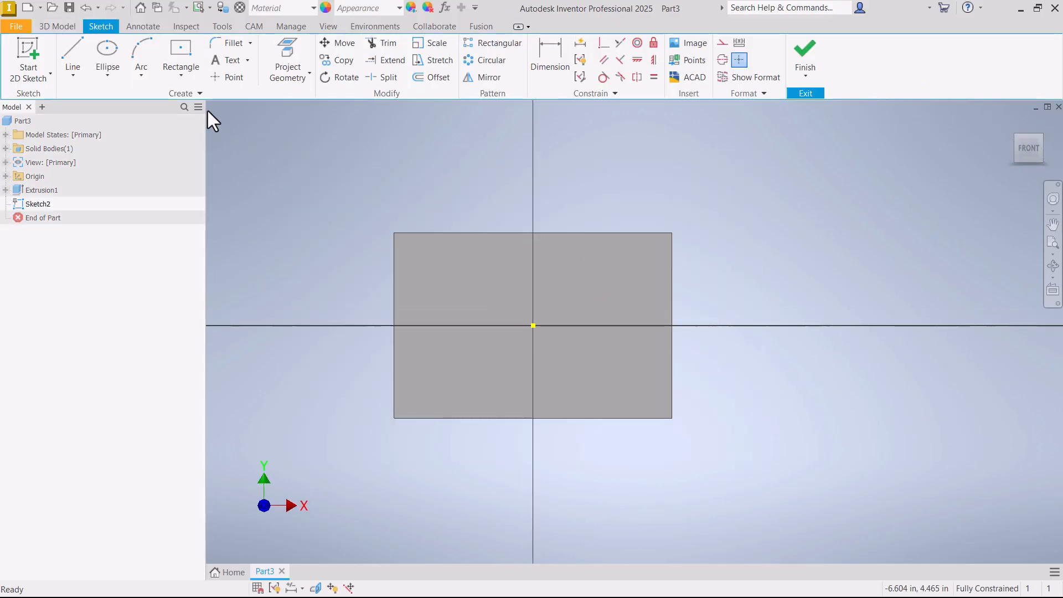
{"action": "left_click", "coordinate": [107, 74]}
{"action": "left_click", "coordinate": [108, 103]}
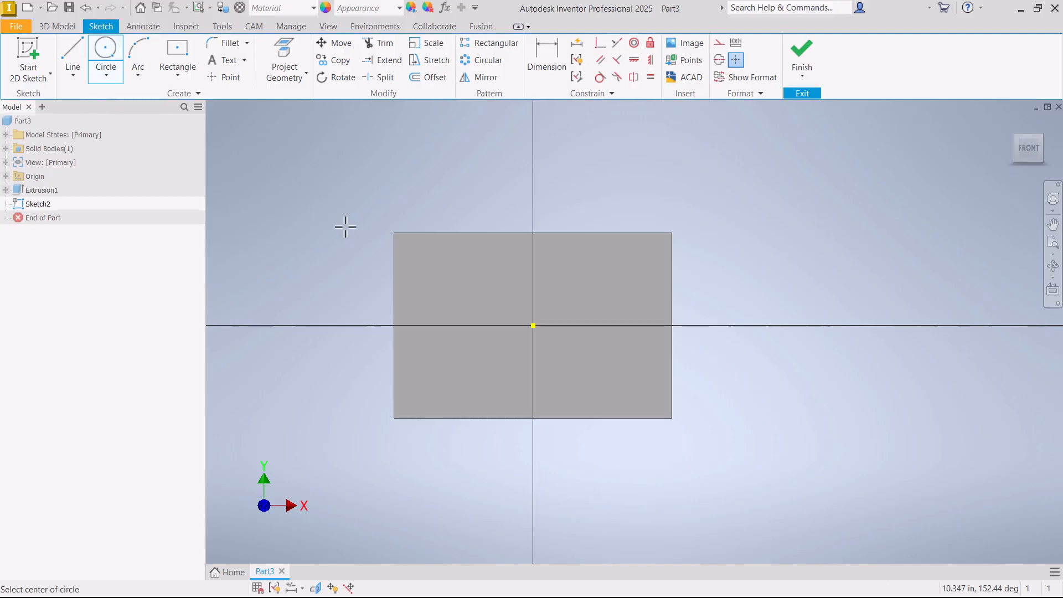
{"action": "left_click", "coordinate": [462, 282]}
{"action": "left_click", "coordinate": [475, 302]}
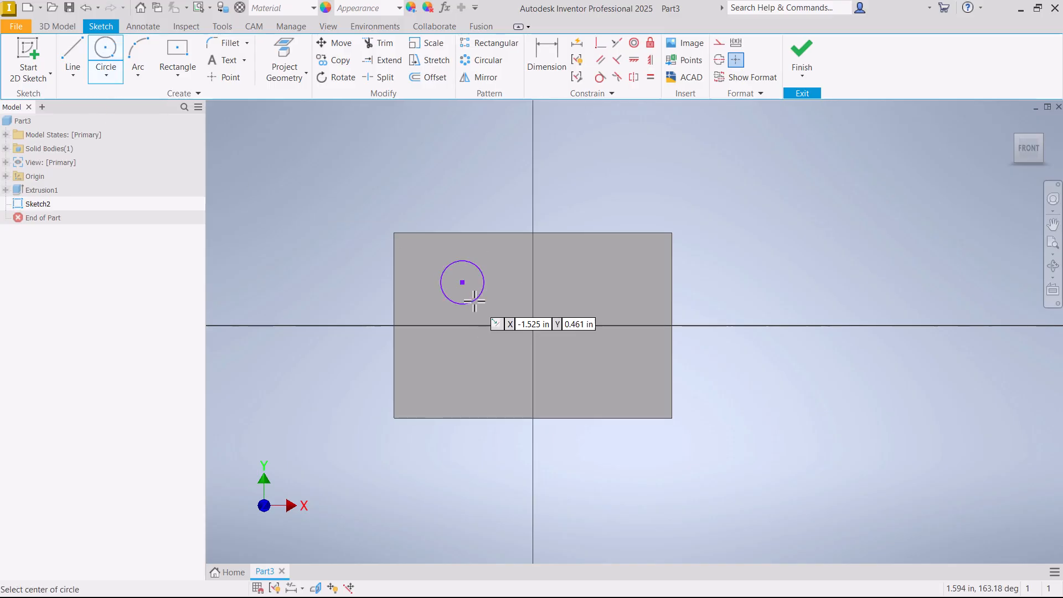
{"action": "right_click", "coordinate": [479, 301]}
{"action": "left_click", "coordinate": [544, 298]}
Dimension the circle's diameter at 1 in
{"action": "left_click", "coordinate": [547, 55]}
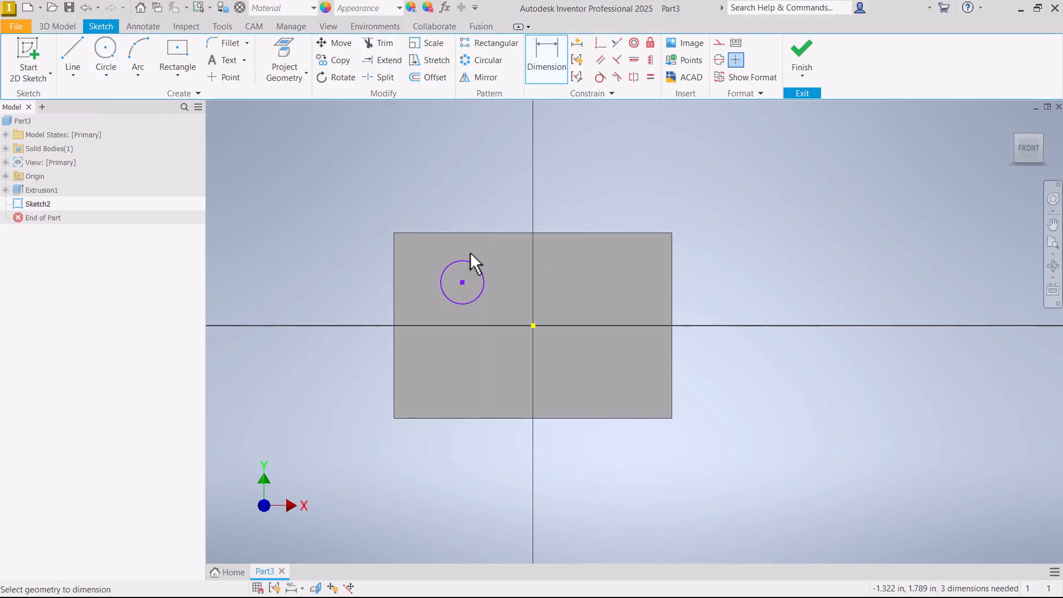
{"action": "left_click", "coordinate": [470, 261]}
{"action": "left_click", "coordinate": [487, 248]}
{"action": "type", "text": "1"}
{"action": "key", "text": "Return"}
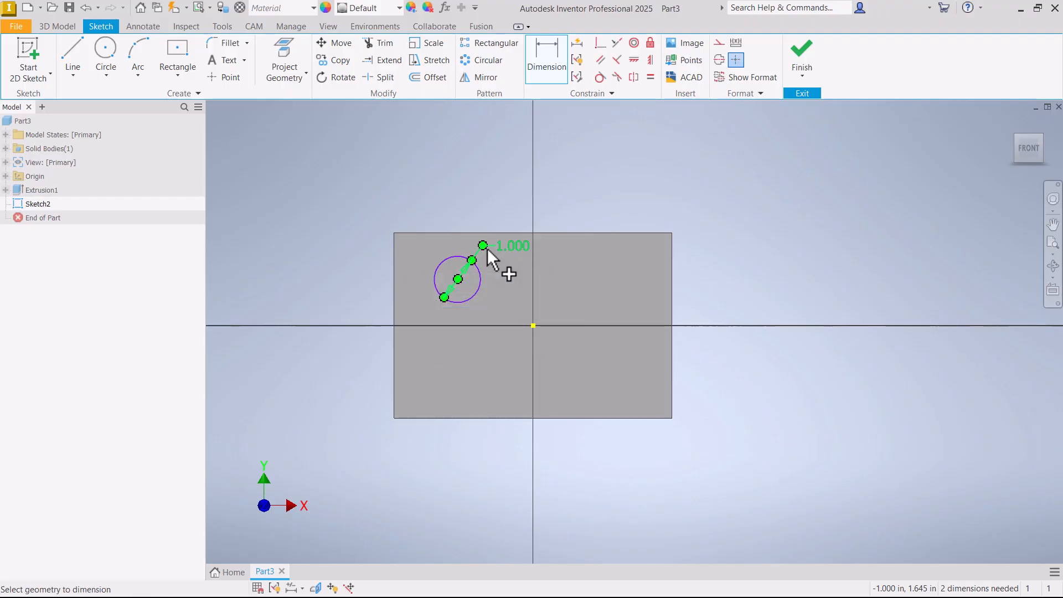
{"action": "right_click", "coordinate": [479, 167]}
{"action": "left_click", "coordinate": [518, 166]}
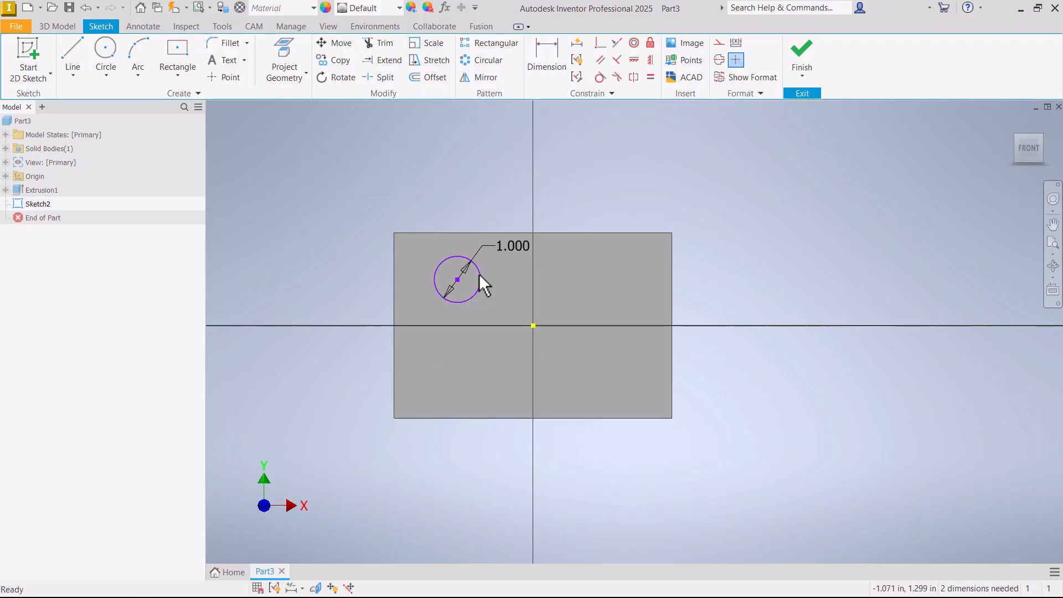
Move the circle to the face's right half and apply a horizontal constraint between its center and the origin point
{"action": "left_click_drag", "start_coordinate": [464, 281], "coordinate": [620, 297]}
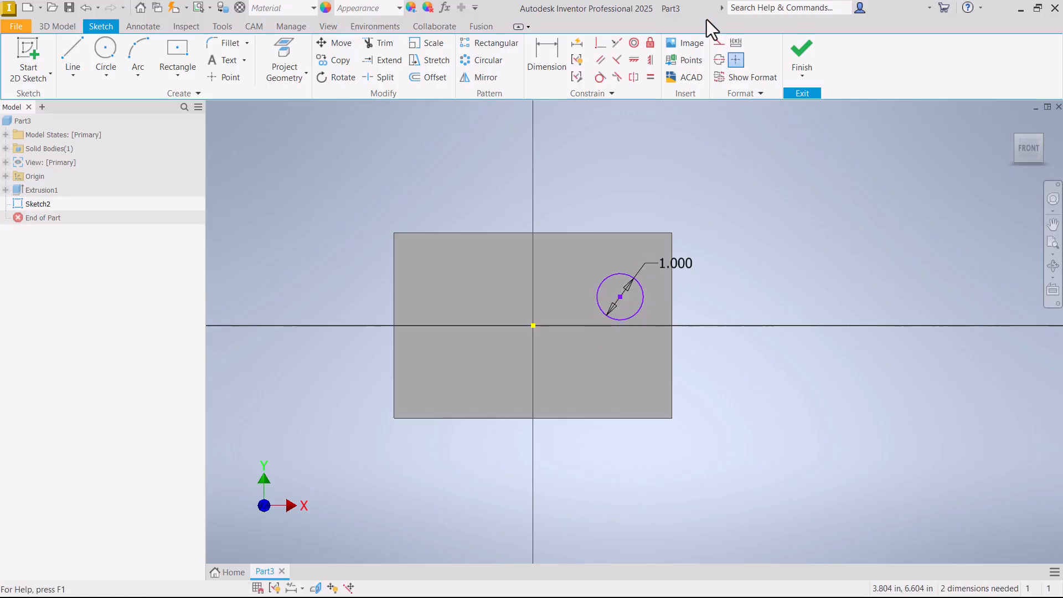
{"action": "left_click", "coordinate": [634, 61]}
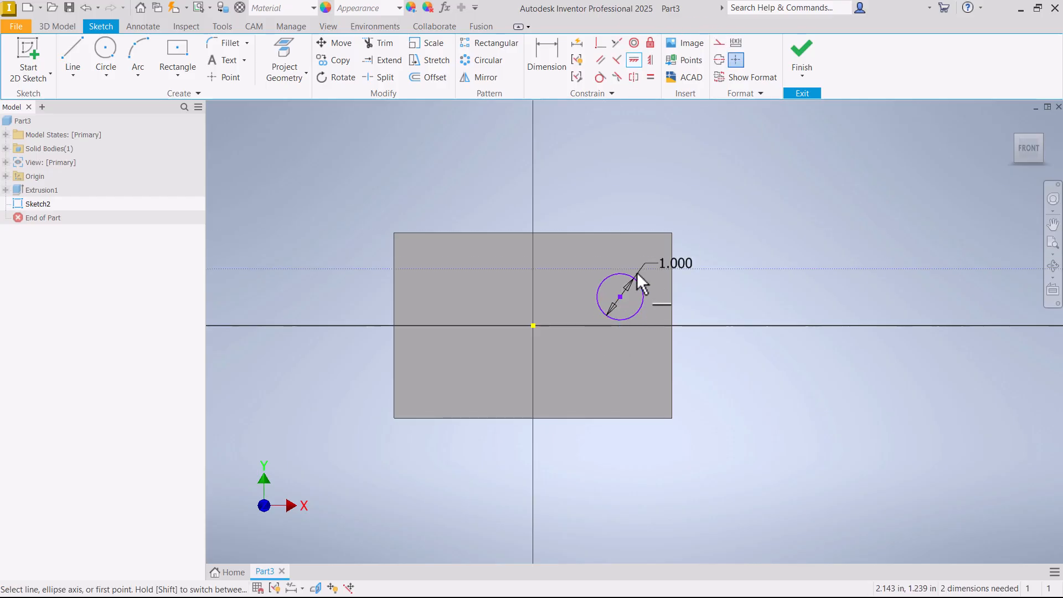
{"action": "left_click", "coordinate": [620, 296]}
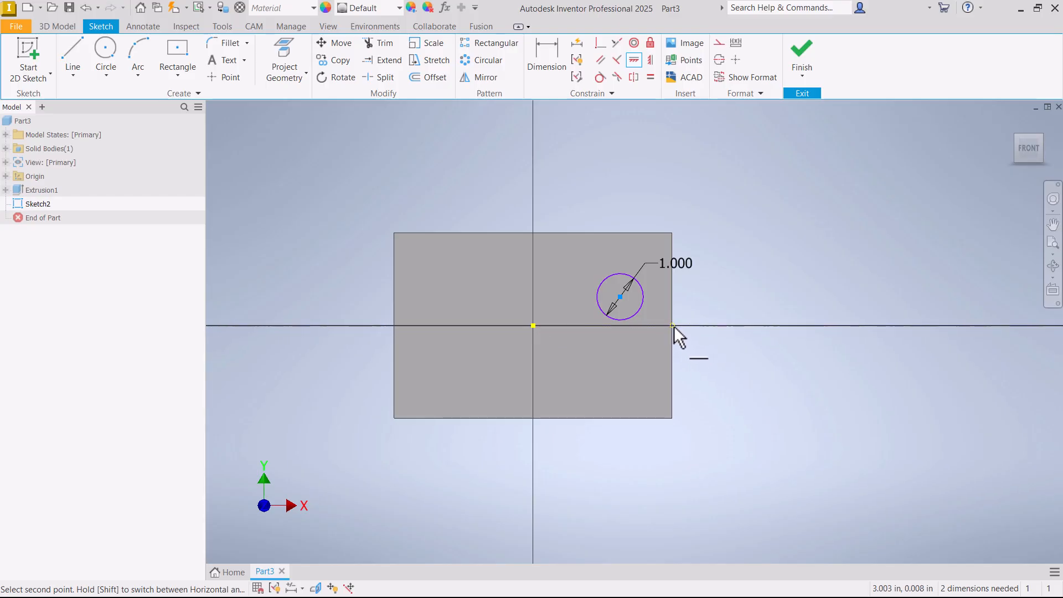
{"action": "left_click", "coordinate": [533, 326]}
{"action": "right_click", "coordinate": [526, 286]}
{"action": "left_click", "coordinate": [573, 280]}
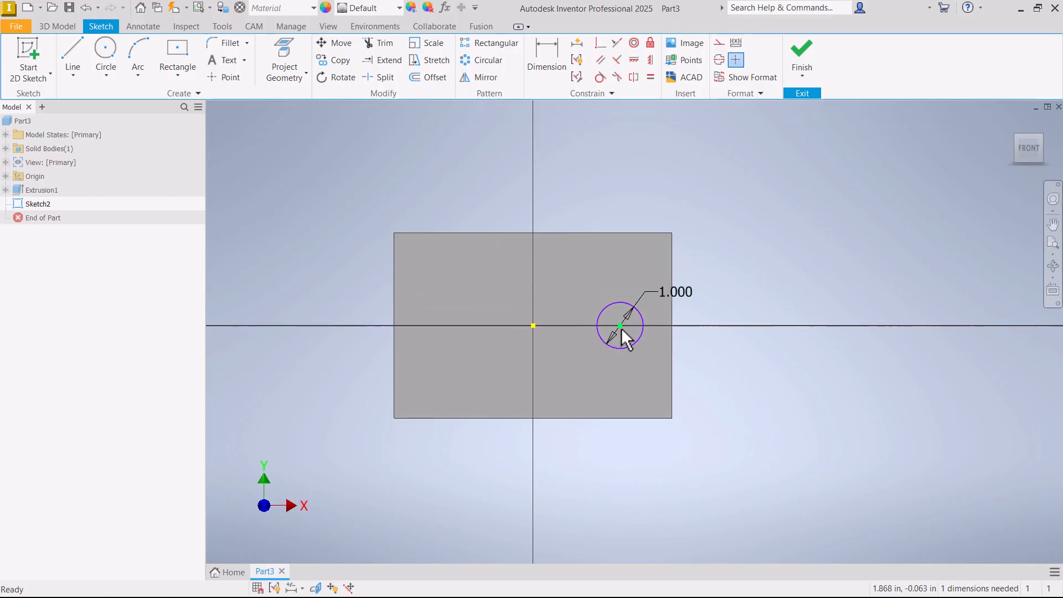
Slide the circle across to the other side of the origin to test its constraint, and undo the move
{"action": "left_click_drag", "start_coordinate": [622, 327], "coordinate": [447, 337], "text": "ctrl"}
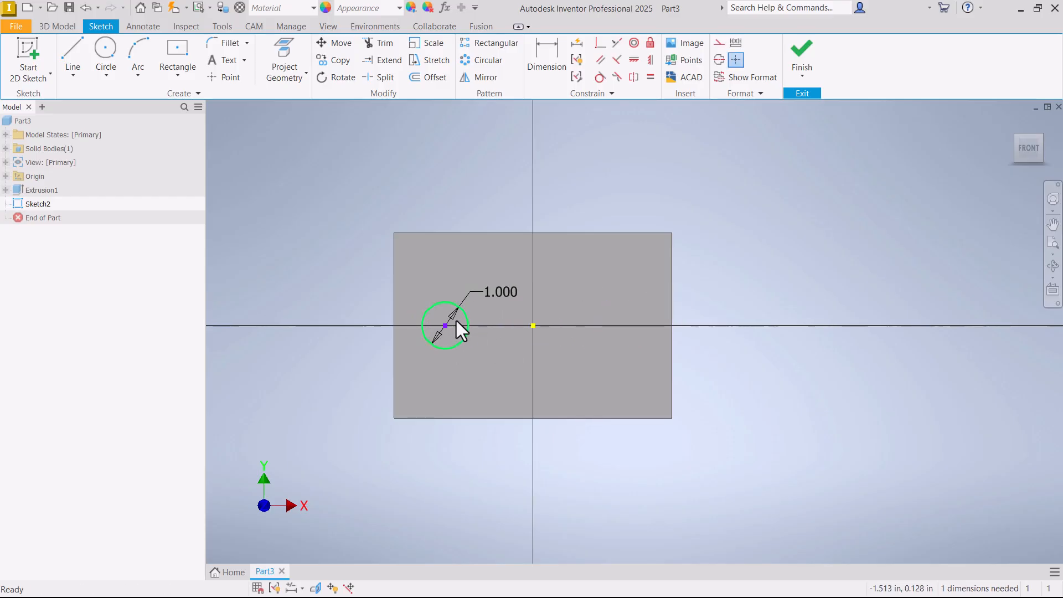
{"action": "key", "text": "ctrl+z"}
Dimension the circle's center 2 in horizontally from the origin point
{"action": "left_click", "coordinate": [546, 61]}
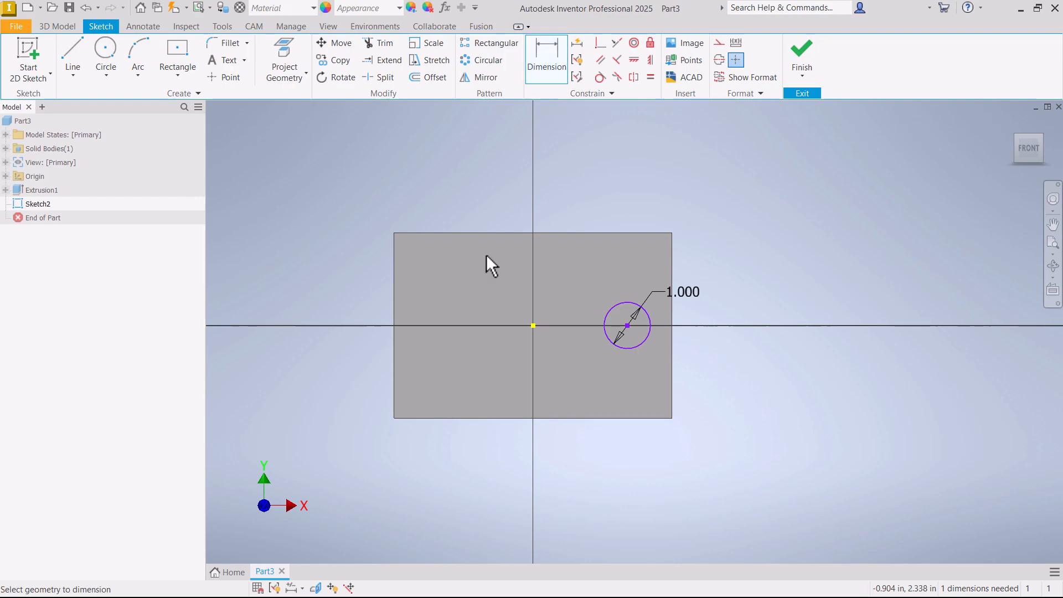
{"action": "left_click", "coordinate": [627, 326]}
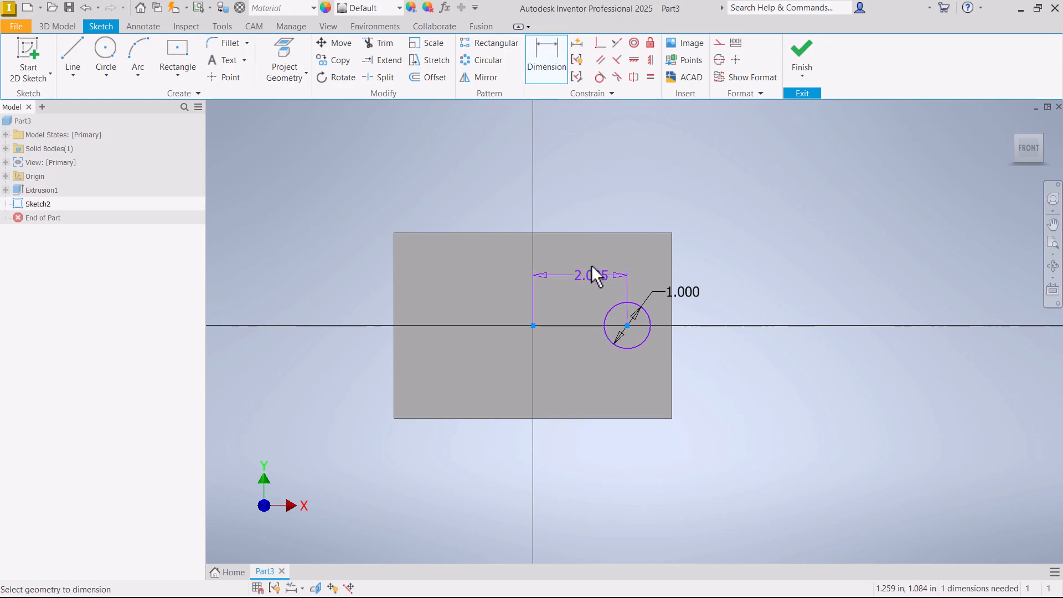
{"action": "left_click", "coordinate": [587, 210]}
{"action": "type", "text": "2.0354022"}
{"action": "key", "text": "Return"}
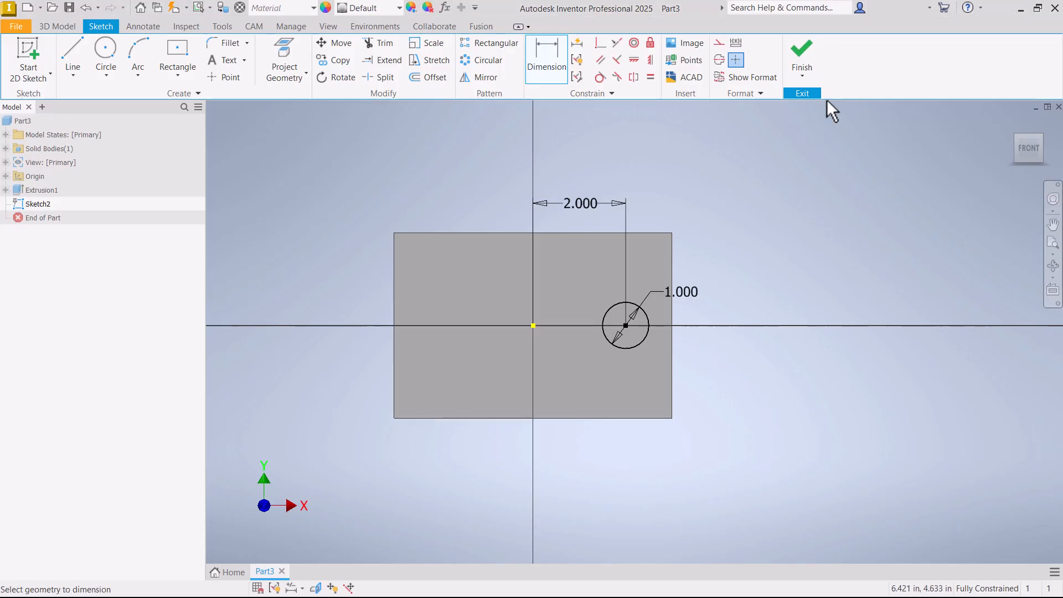
Finish the sketch and extrude the circle 1 in as a cut through the block
{"action": "left_click", "coordinate": [806, 51]}
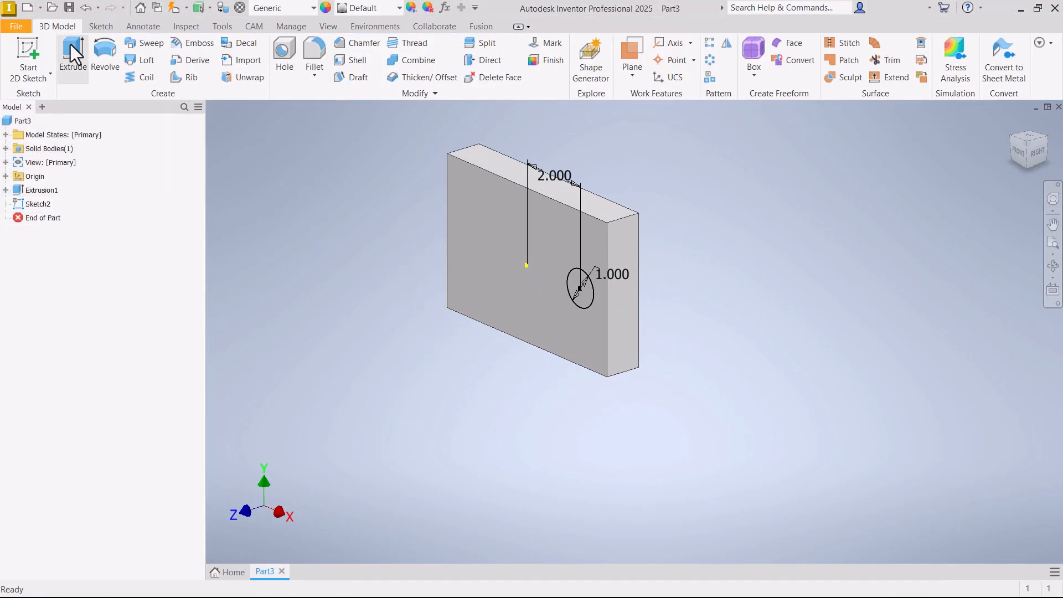
{"action": "left_click", "coordinate": [74, 55]}
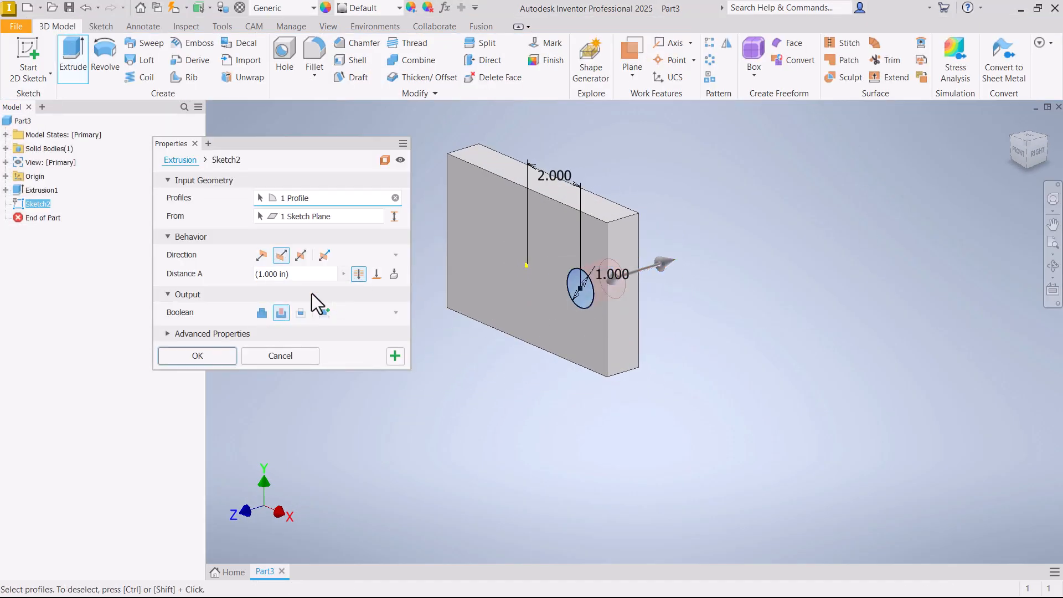
{"action": "left_click", "coordinate": [217, 359]}
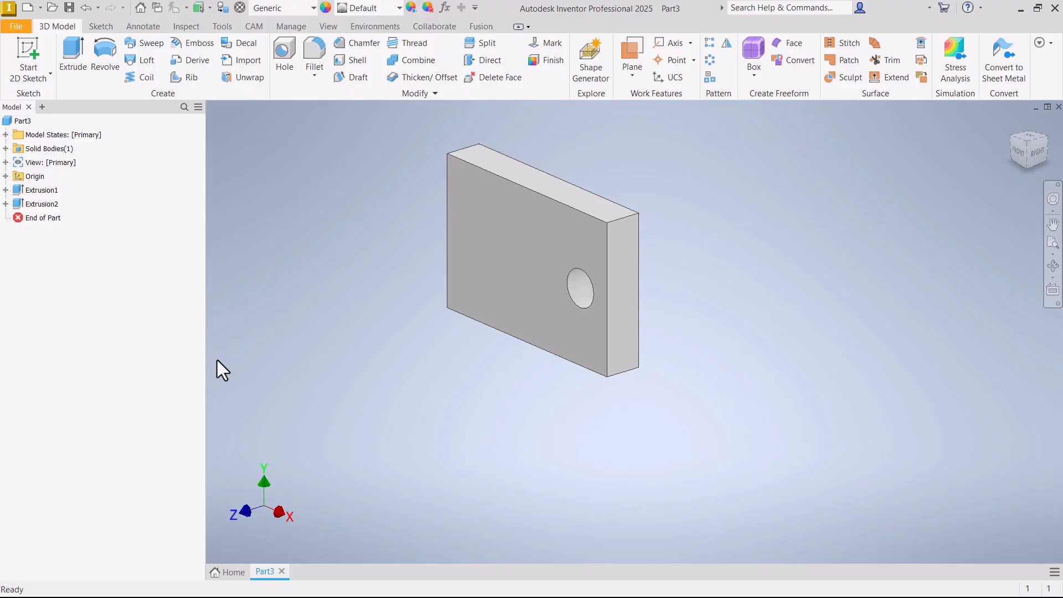
Start a sketch on the front face and draw a four-line M-shaped zigzag starting and ending on the bottom edge
{"action": "right_click", "coordinate": [523, 253]}
{"action": "left_click", "coordinate": [521, 290]}
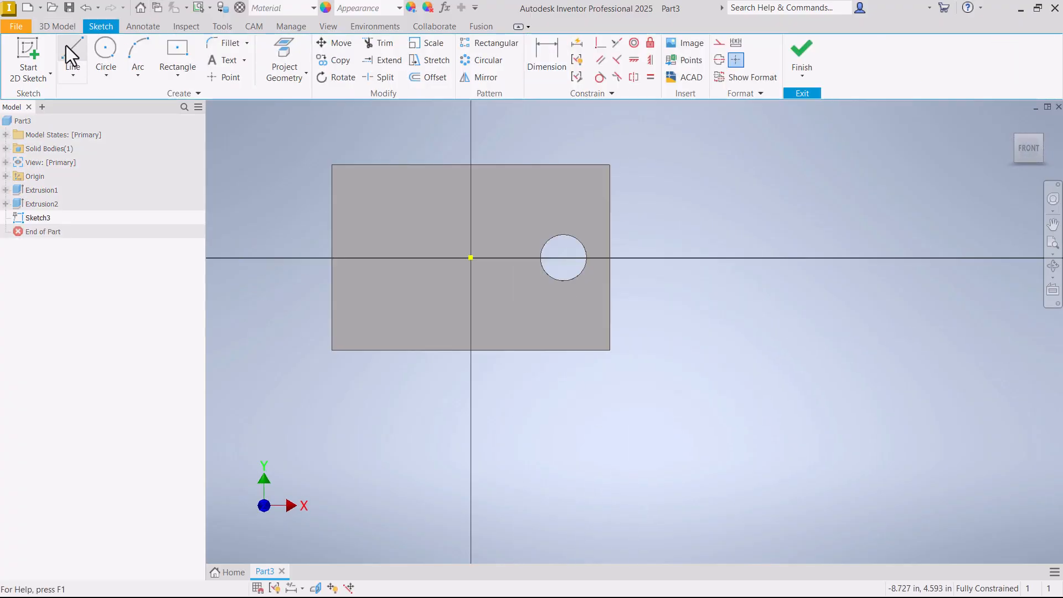
{"action": "left_click", "coordinate": [72, 65]}
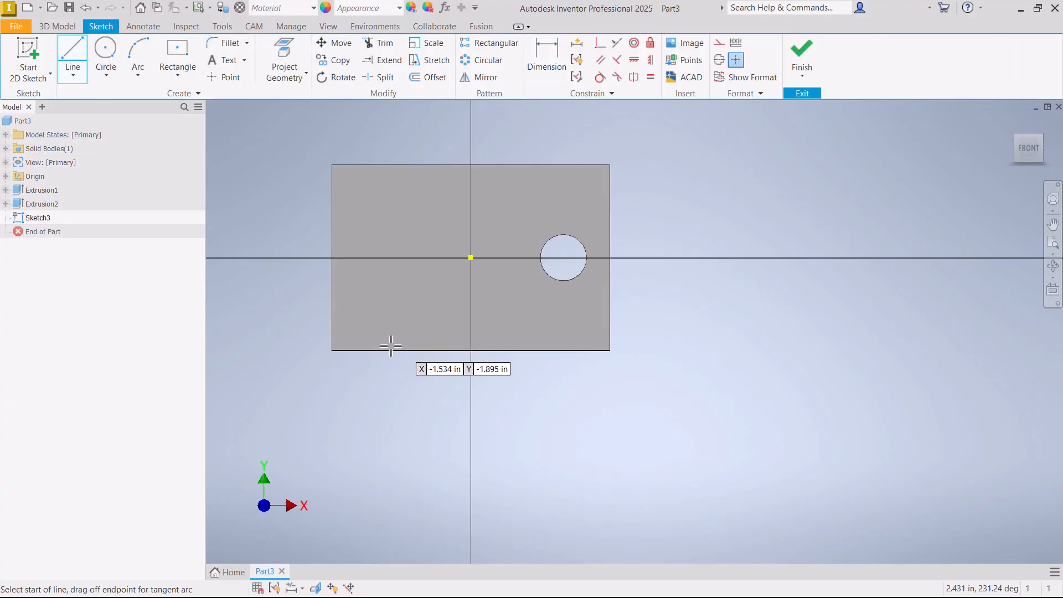
{"action": "left_click", "coordinate": [360, 350]}
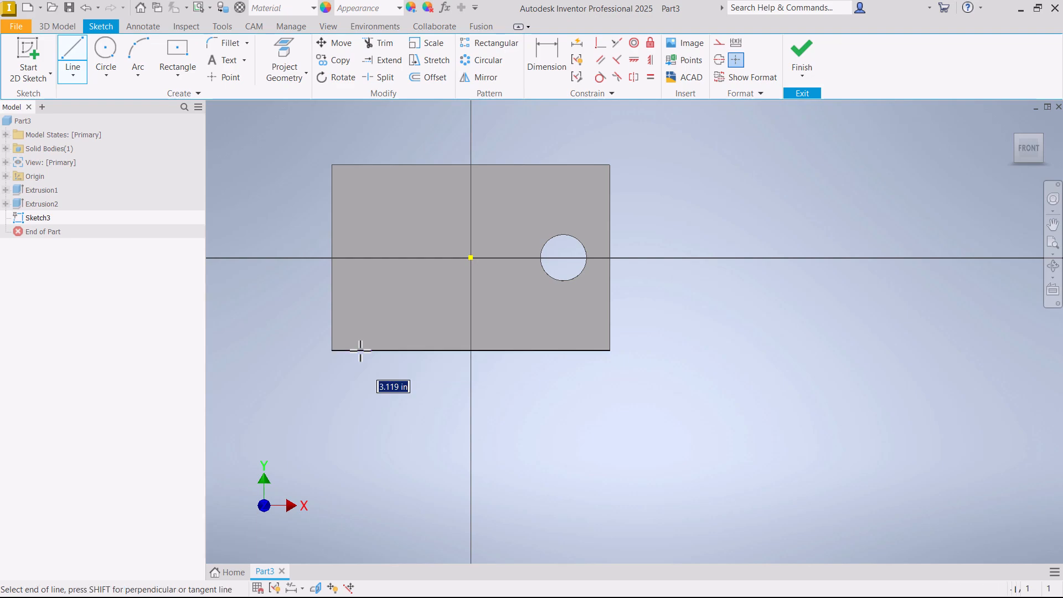
{"action": "left_click", "coordinate": [399, 234]}
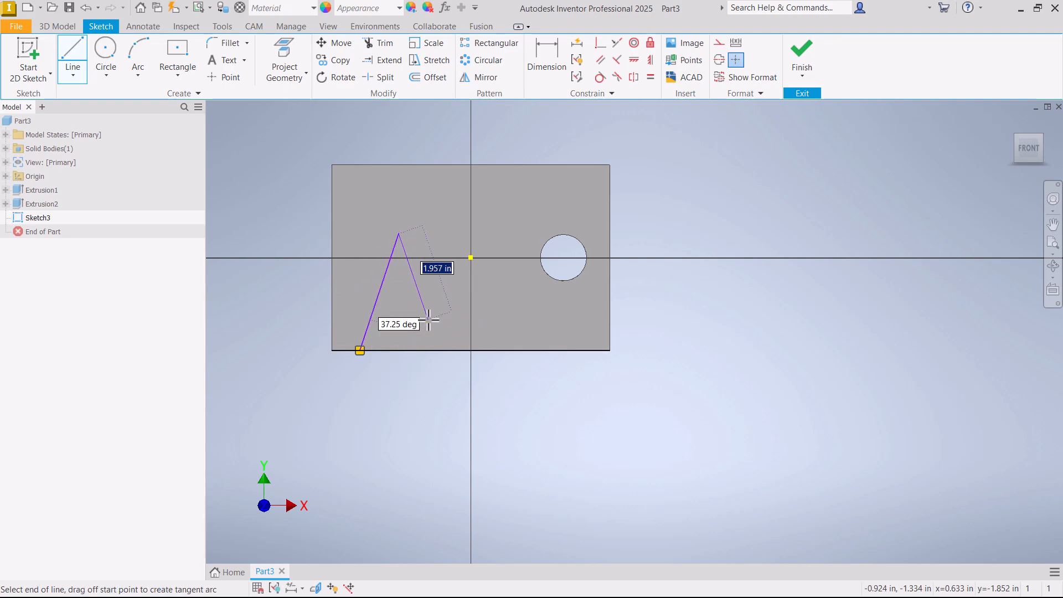
{"action": "left_click", "coordinate": [428, 320]}
{"action": "left_click", "coordinate": [460, 234]}
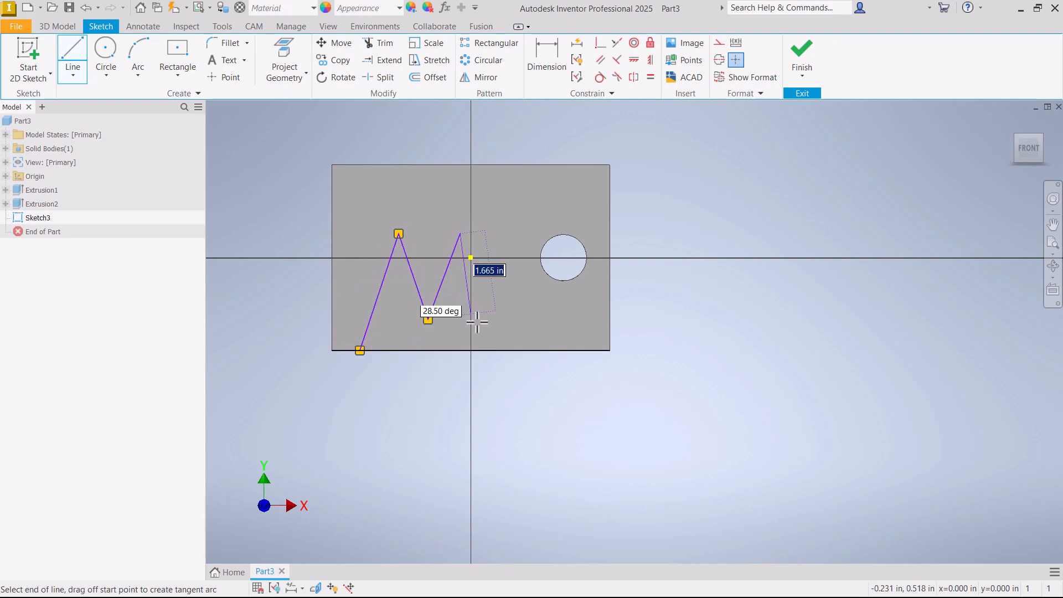
{"action": "left_click", "coordinate": [494, 350]}
{"action": "right_click", "coordinate": [537, 346]}
{"action": "left_click", "coordinate": [577, 346]}
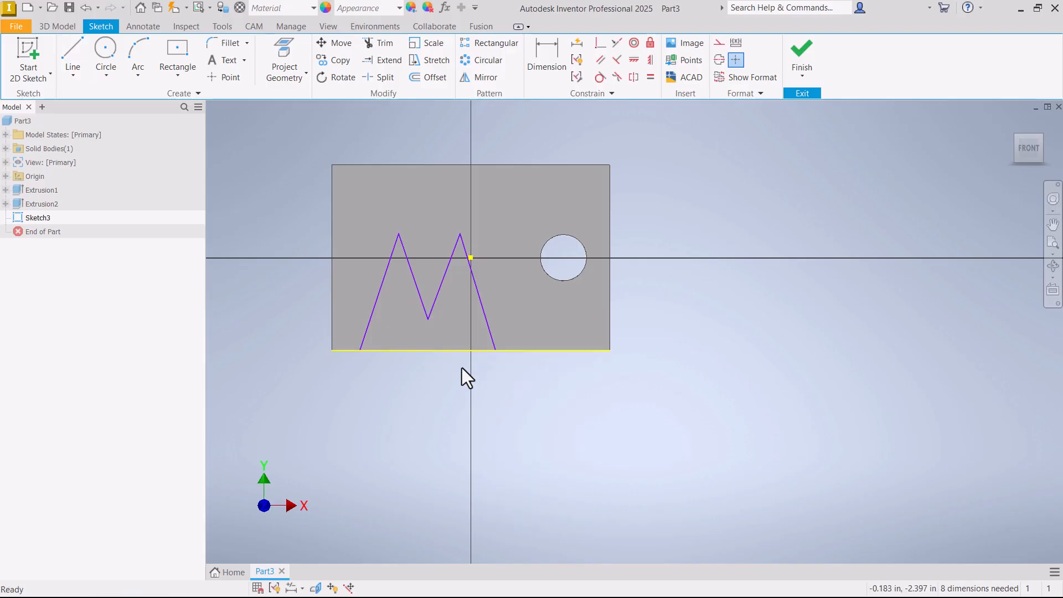
Move the zigzag's two upper vertices so that the left peak stands clearly higher than the right one
{"action": "scroll", "coordinate": [462, 368], "scroll_direction": "down", "scroll_amount": 5}
{"action": "mouse_move", "coordinate": [590, 304]}
{"action": "left_mouse_down"}
{"action": "mouse_move", "coordinate": [592, 296]}
{"action": "mouse_move", "coordinate": [593, 317]}
{"action": "left_mouse_up"}
{"action": "scroll", "coordinate": [458, 363], "scroll_direction": "up", "scroll_amount": 6}
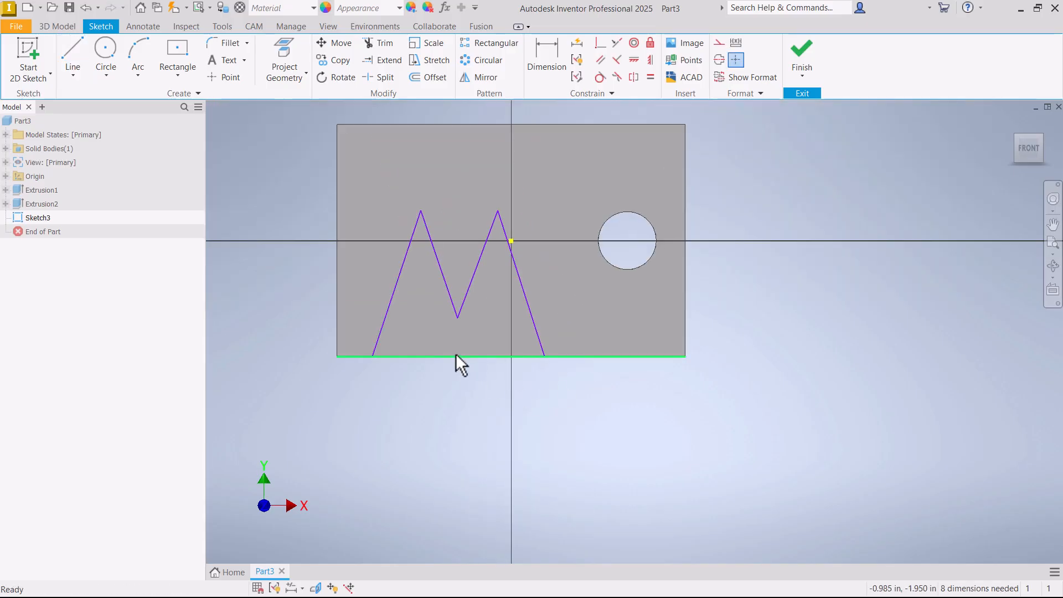
{"action": "scroll", "coordinate": [488, 329], "scroll_direction": "down", "scroll_amount": 4}
{"action": "scroll", "coordinate": [485, 325], "scroll_direction": "up", "scroll_amount": 1}
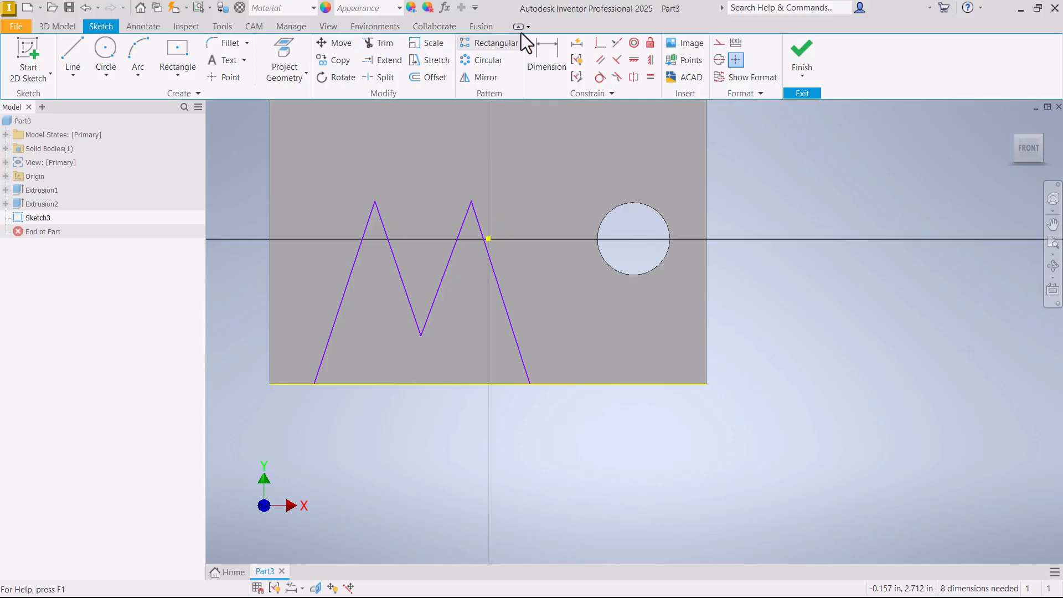
{"action": "left_click_drag", "start_coordinate": [374, 201], "coordinate": [381, 179]}
{"action": "mouse_move", "coordinate": [471, 201]}
{"action": "left_mouse_down"}
{"action": "mouse_move", "coordinate": [481, 172]}
{"action": "mouse_move", "coordinate": [473, 201]}
{"action": "left_mouse_up"}
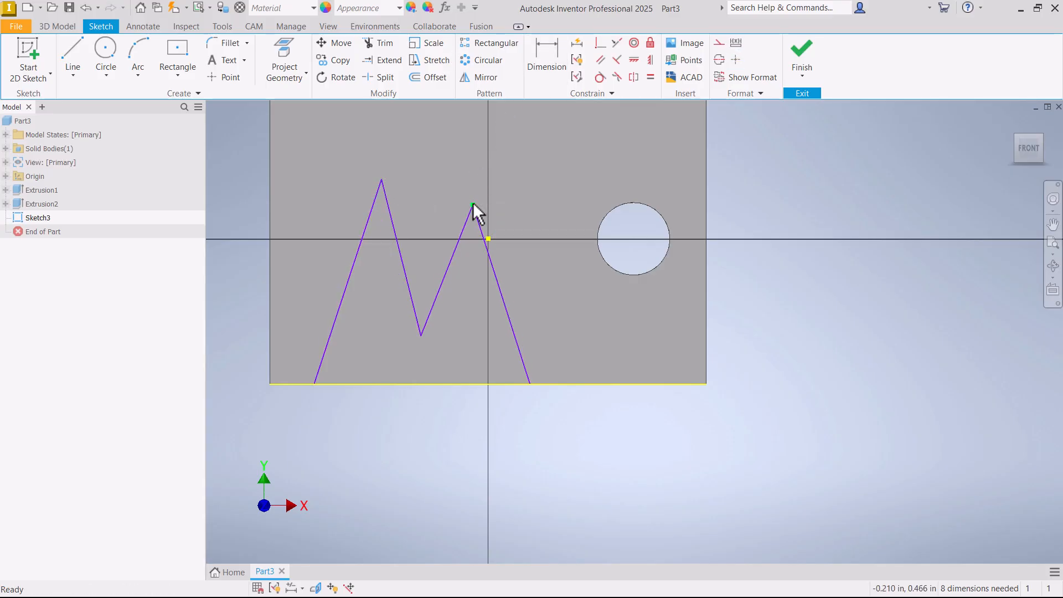
{"action": "left_click_drag", "start_coordinate": [382, 180], "coordinate": [378, 153]}
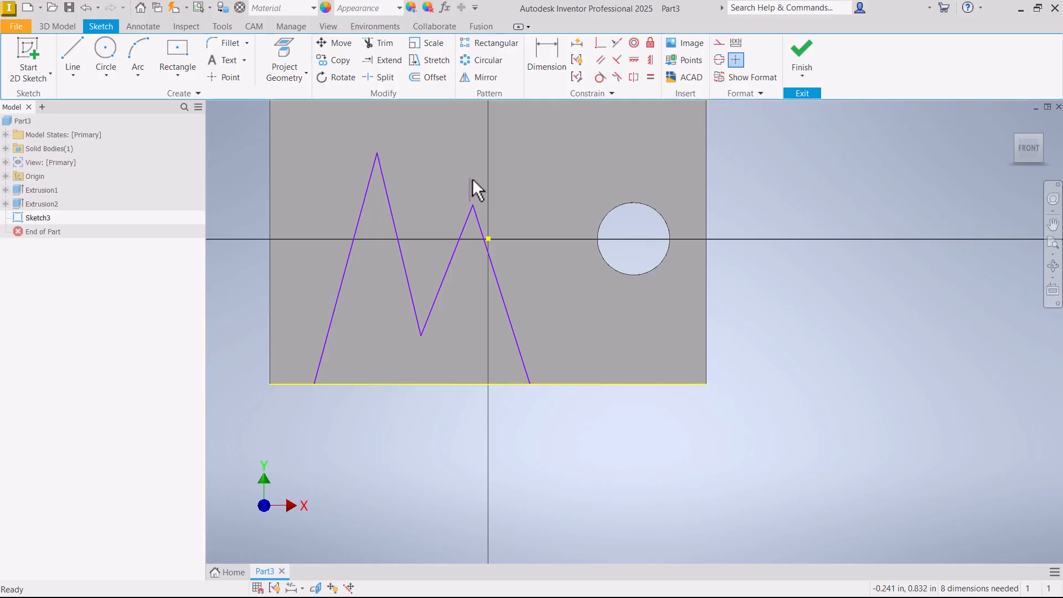
Apply a horizontal constraint between the left and right peaks of the M-shaped zigzag
{"action": "left_click", "coordinate": [634, 60]}
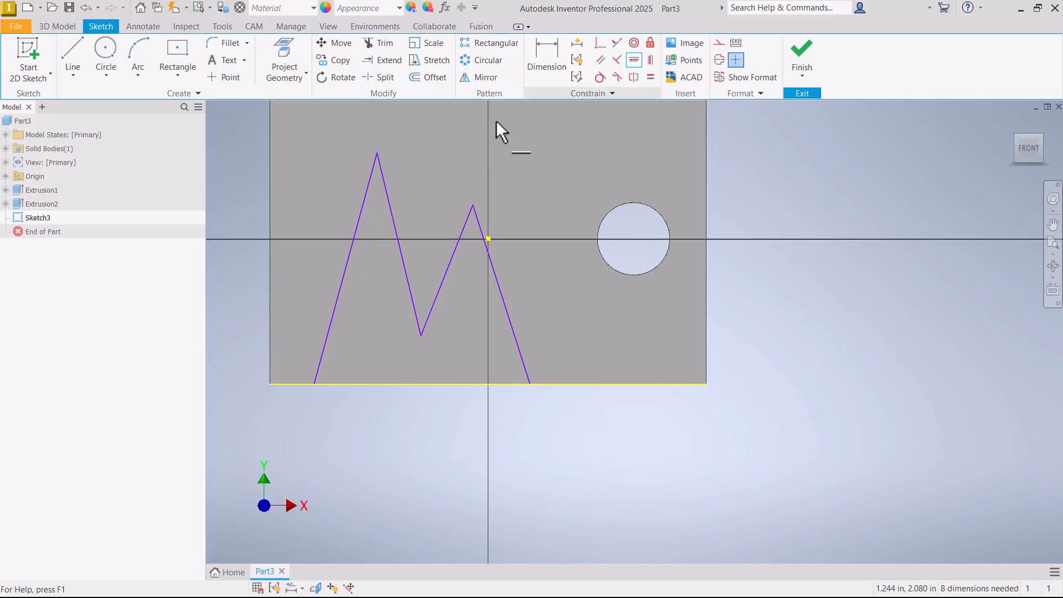
{"action": "left_click", "coordinate": [377, 153]}
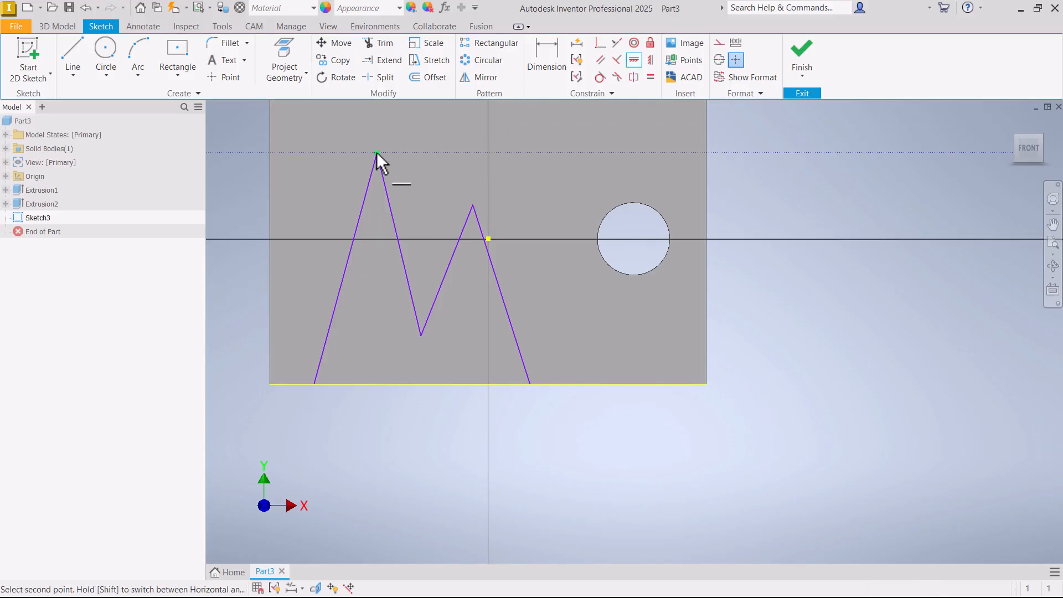
{"action": "left_click", "coordinate": [474, 205]}
{"action": "right_click", "coordinate": [454, 164]}
{"action": "left_click", "coordinate": [474, 159]}
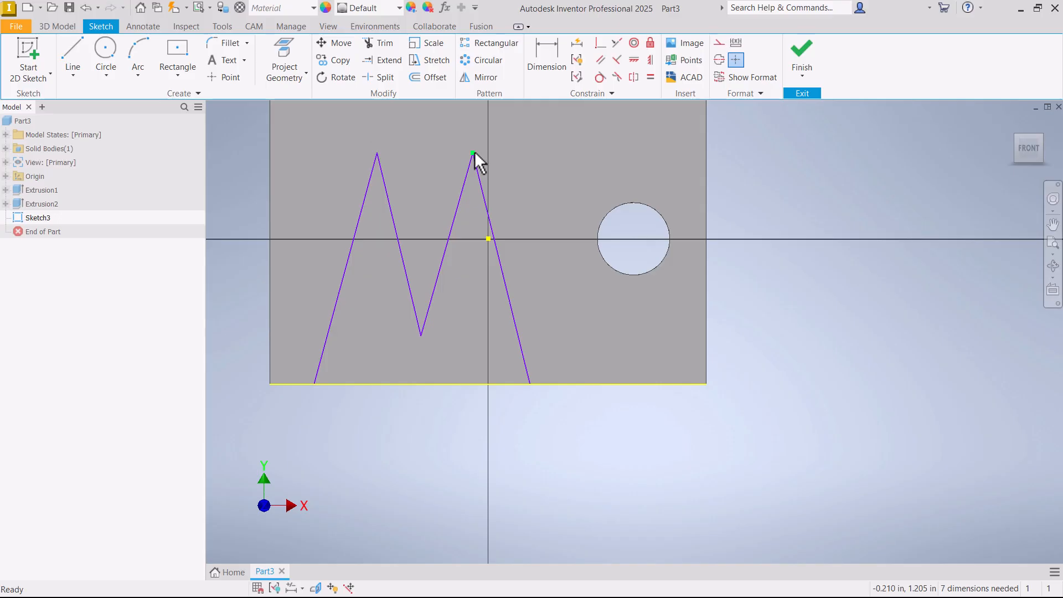
Lower the zigzag's two aligned peaks and dimension its left foot 0.5 in from the block's left edge
{"action": "left_click_drag", "start_coordinate": [474, 152], "coordinate": [458, 177]}
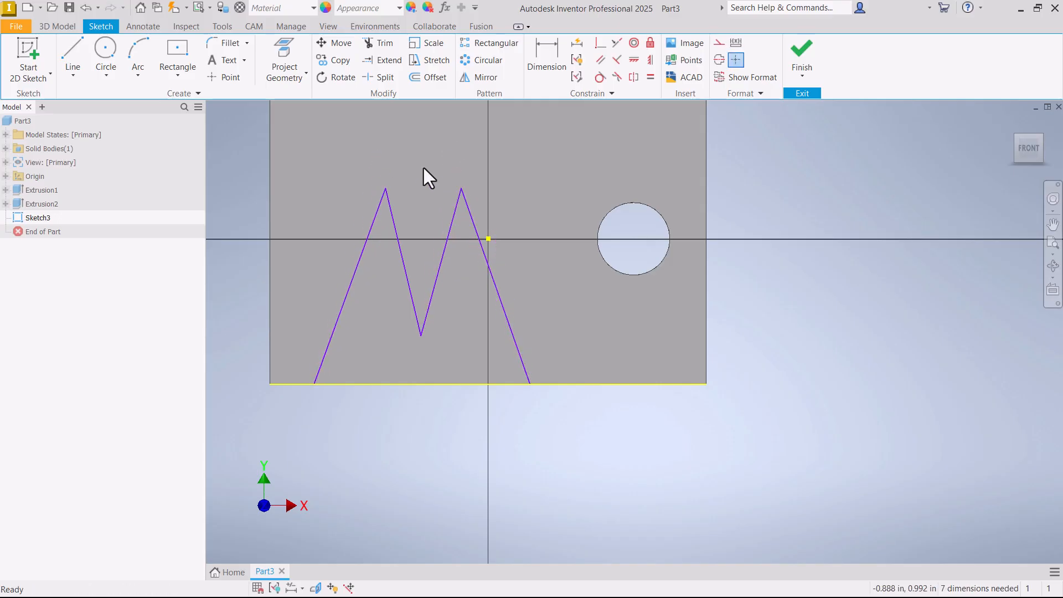
{"action": "left_click", "coordinate": [544, 53]}
{"action": "left_click", "coordinate": [270, 365]}
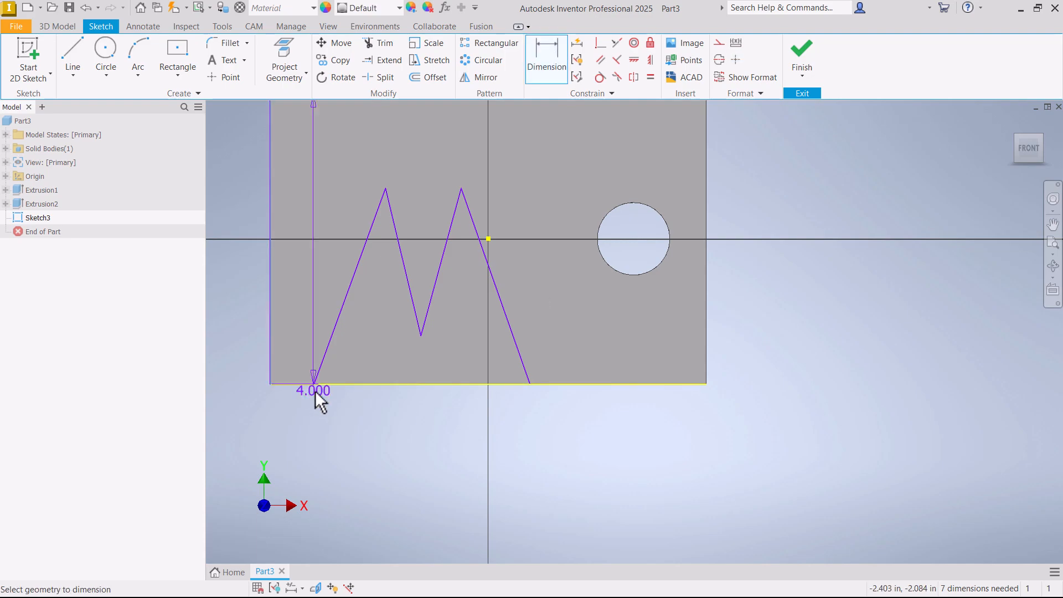
{"action": "left_click", "coordinate": [314, 383]}
{"action": "left_click", "coordinate": [284, 413]}
{"action": "type", "text": ".5"}
{"action": "key", "text": "Return"}
Dimension the zigzag's base width at 3 in and its middle valley 1.5 in horizontally from the left foot
{"action": "left_click", "coordinate": [307, 383]}
{"action": "left_click", "coordinate": [530, 384]}
{"action": "left_click", "coordinate": [419, 412]}
{"action": "left_click", "coordinate": [306, 383]}
{"action": "left_click", "coordinate": [421, 336]}
{"action": "left_click", "coordinate": [371, 399]}
{"action": "type", "text": "1.5"}
{"action": "key", "text": "Return"}
Dimension the zigzag's peaks 2 in above the block's bottom edge and space the two peaks 0.75 in apart
{"action": "left_click", "coordinate": [385, 383]}
{"action": "left_click", "coordinate": [385, 188]}
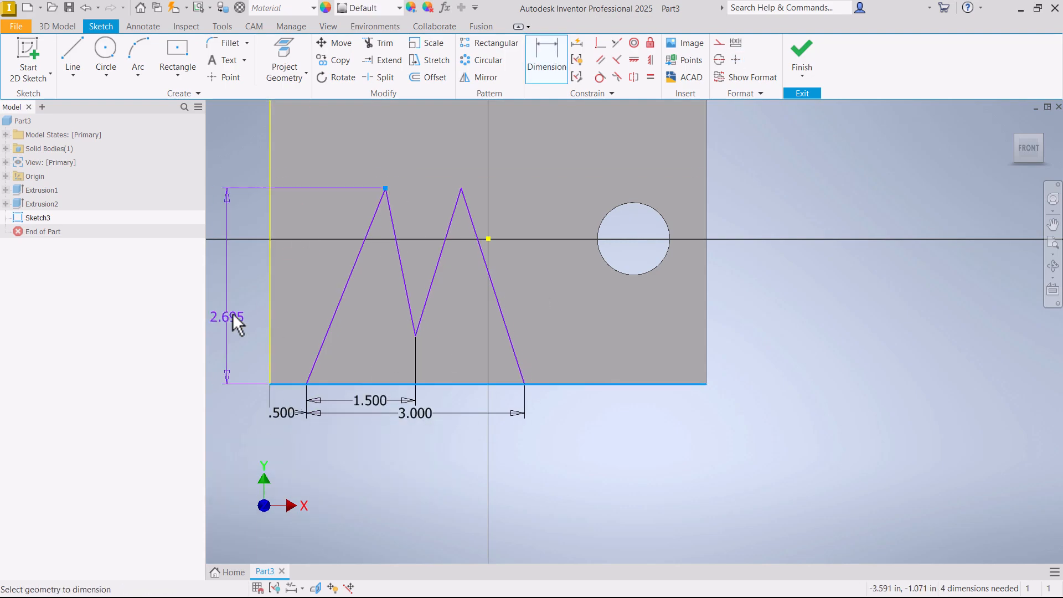
{"action": "left_click", "coordinate": [238, 324]}
{"action": "left_click", "coordinate": [546, 53]}
{"action": "left_click", "coordinate": [387, 239]}
{"action": "left_click", "coordinate": [445, 239]}
{"action": "left_click", "coordinate": [423, 202]}
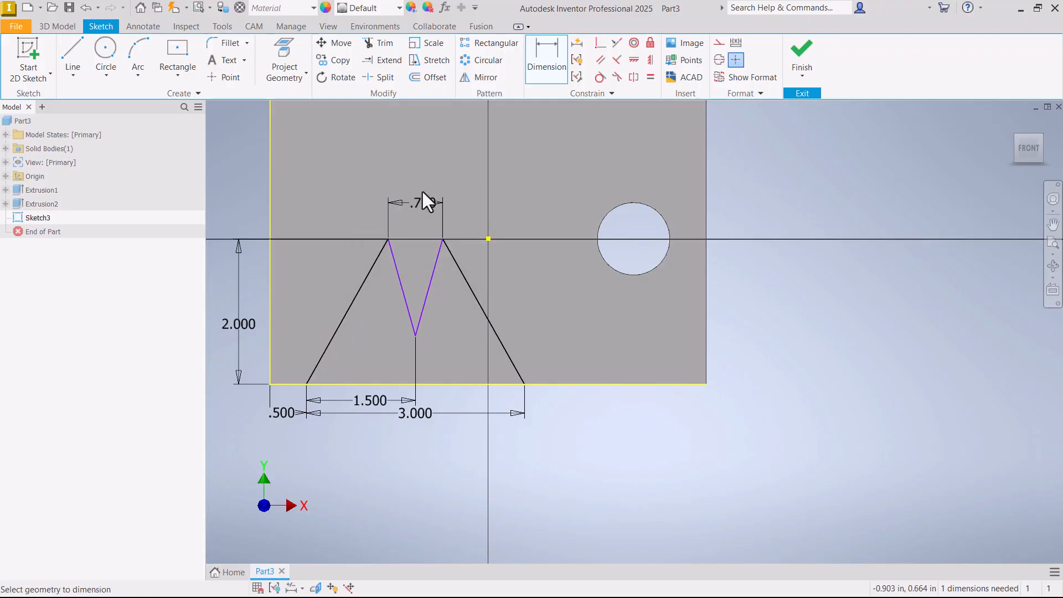
{"action": "type", "text": ".75"}
{"action": "key", "text": "Return"}
Dimension the zigzag's middle valley 0.75 in above the block's bottom edge
{"action": "left_click", "coordinate": [415, 322]}
{"action": "left_click", "coordinate": [399, 384]}
{"action": "left_click", "coordinate": [368, 354]}
{"action": "type", "text": ".75"}
{"action": "key", "text": "Return"}
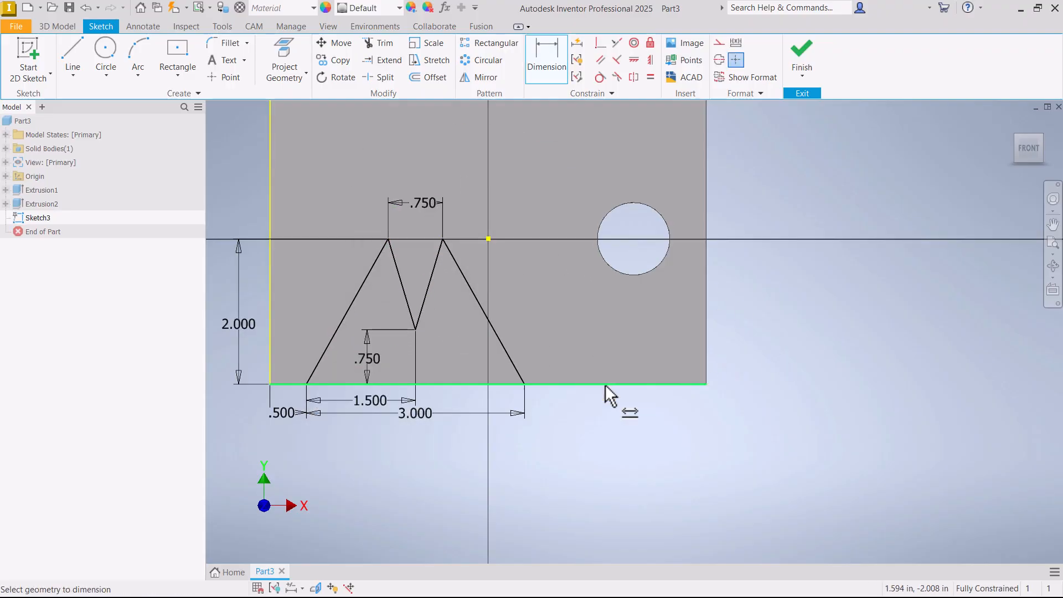
Try peak heights of 2.5 in and 3 in for the zigzag
{"action": "scroll", "coordinate": [606, 384], "scroll_direction": "up", "scroll_amount": 2}
{"action": "scroll", "coordinate": [559, 364], "scroll_direction": "down", "scroll_amount": 3}
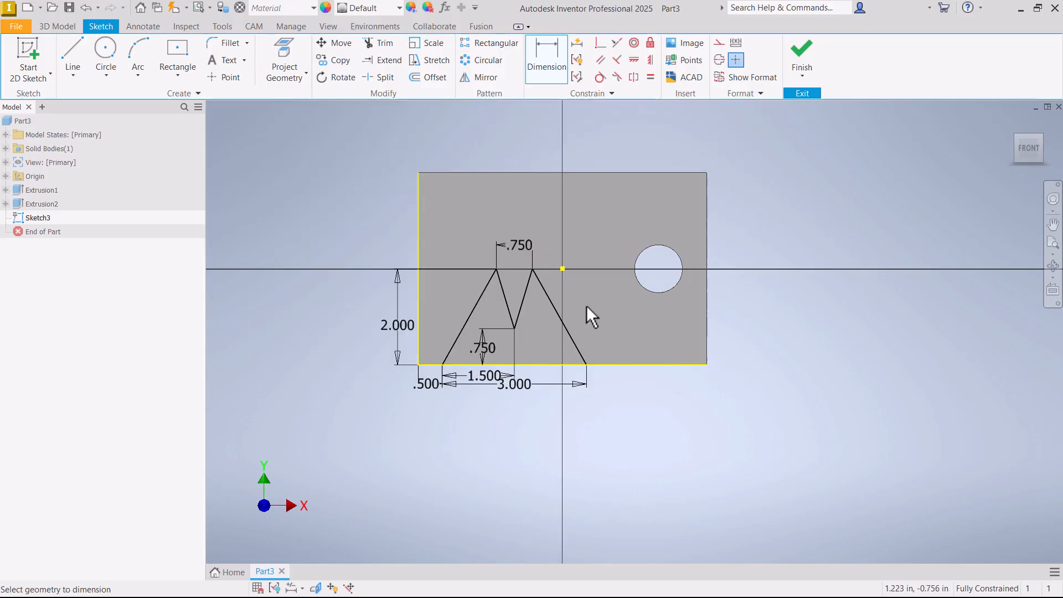
{"action": "scroll", "coordinate": [598, 305], "scroll_direction": "up", "scroll_amount": 2}
{"action": "double_click", "coordinate": [394, 324]}
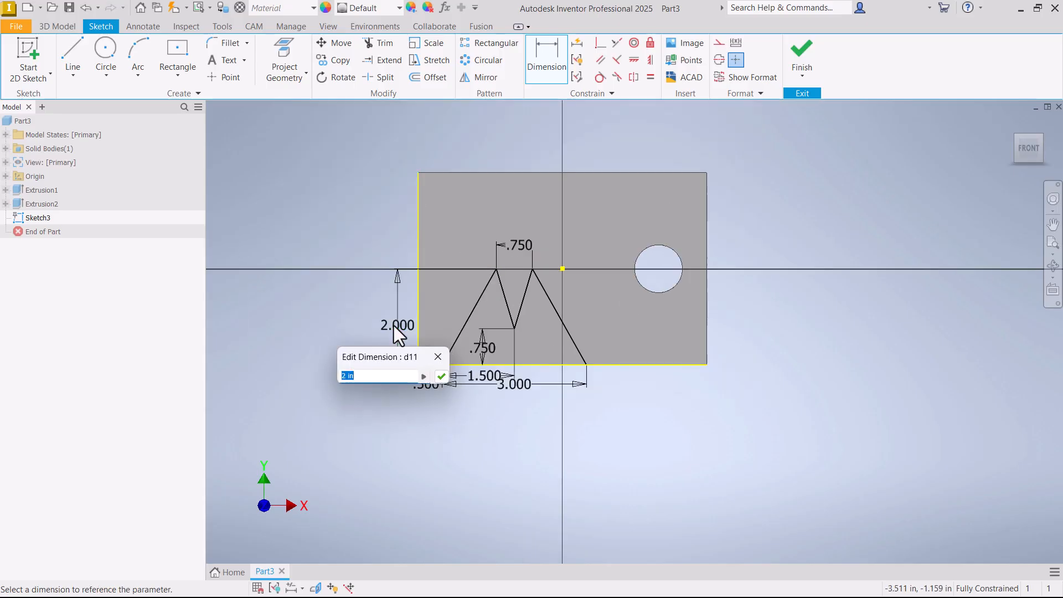
{"action": "type", "text": "2.5"}
{"action": "key", "text": "Return"}
{"action": "double_click", "coordinate": [403, 314]}
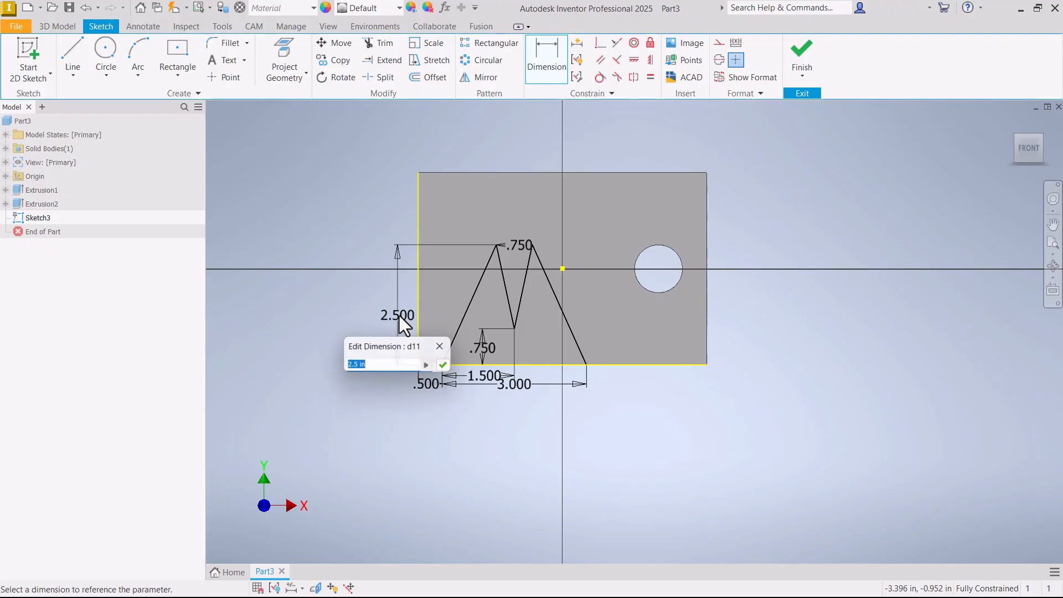
{"action": "type", "text": "3"}
{"action": "key", "text": "Return"}
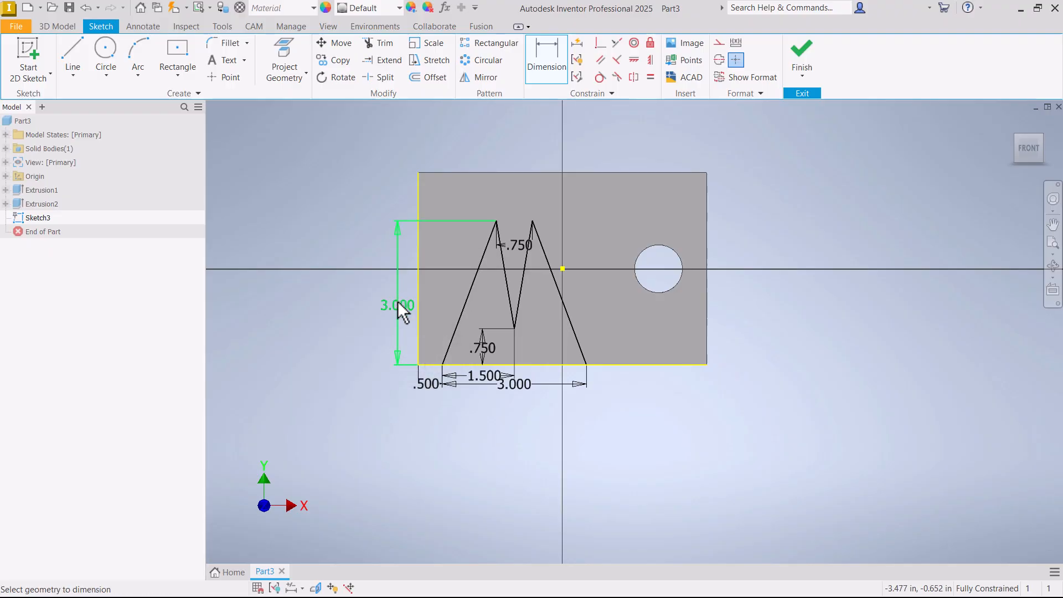
Set the zigzag's peak height dimension to 1.5 in
{"action": "double_click", "coordinate": [397, 302]}
{"action": "type", "text": "1.5"}
{"action": "key", "text": "Return"}
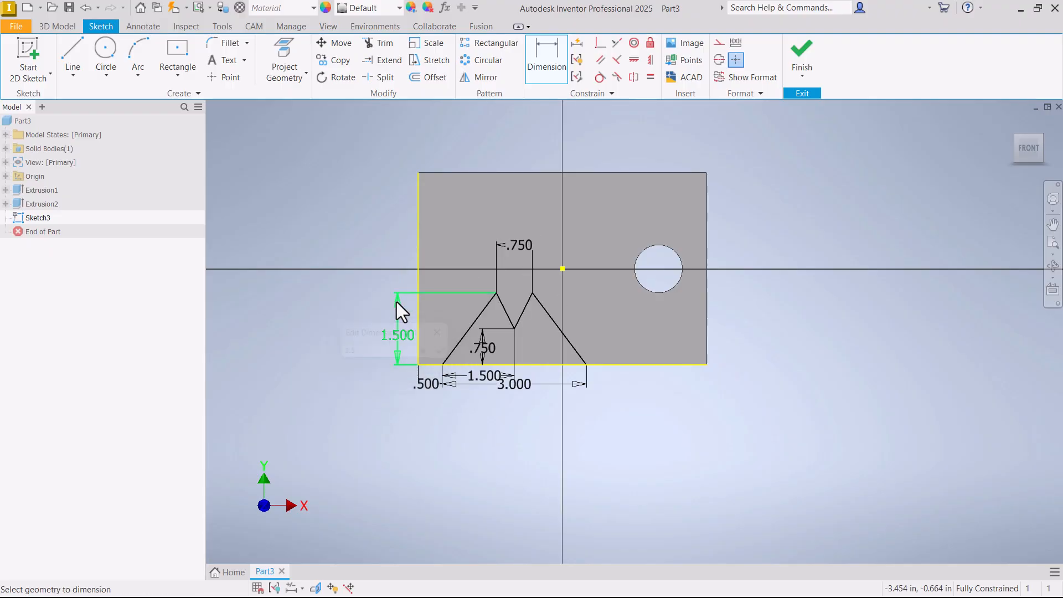
Finish the sketch and extrude the M-shaped profile as a through-all cut in the block
{"action": "left_click", "coordinate": [812, 54]}
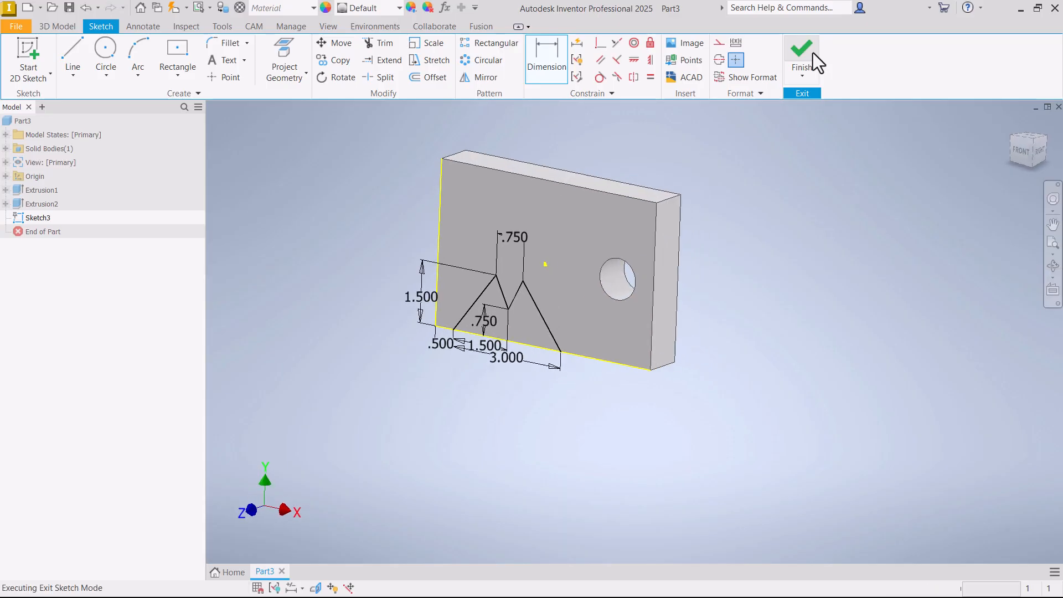
{"action": "left_click", "coordinate": [73, 58]}
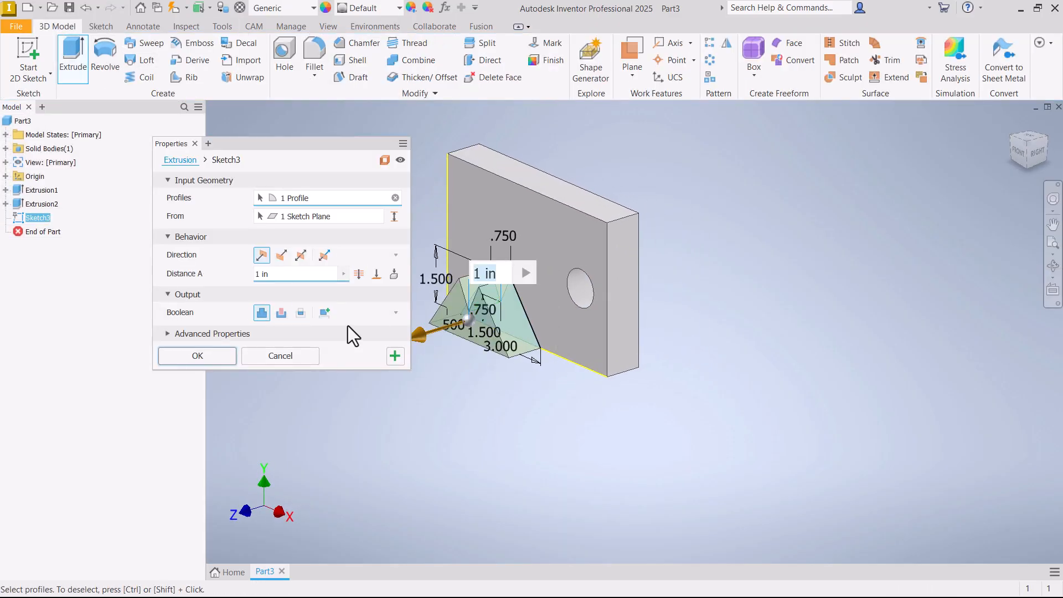
{"action": "left_click", "coordinate": [281, 313]}
{"action": "left_click", "coordinate": [359, 273]}
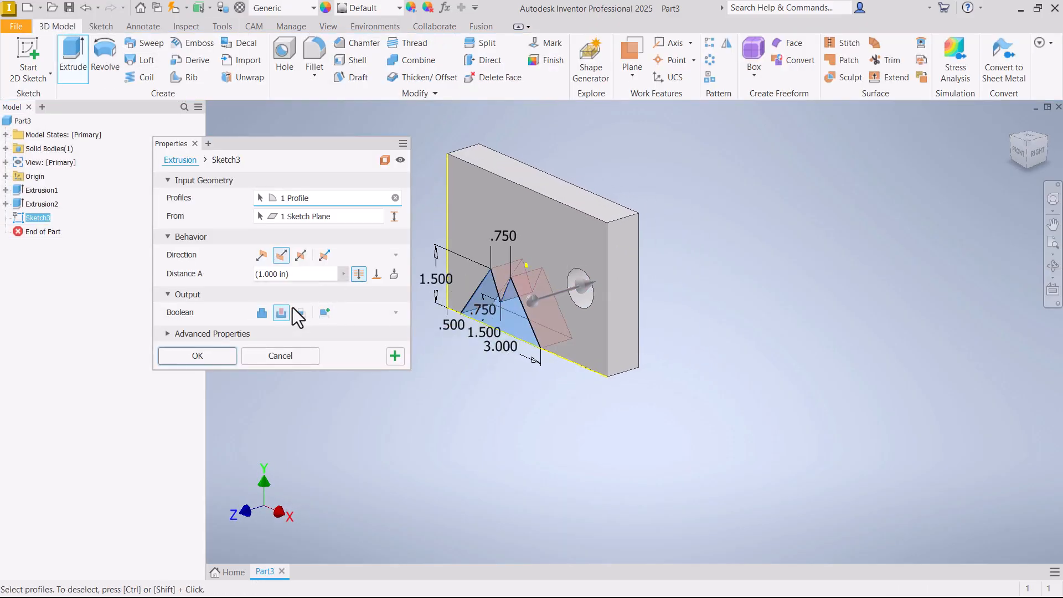
{"action": "left_click", "coordinate": [199, 356]}
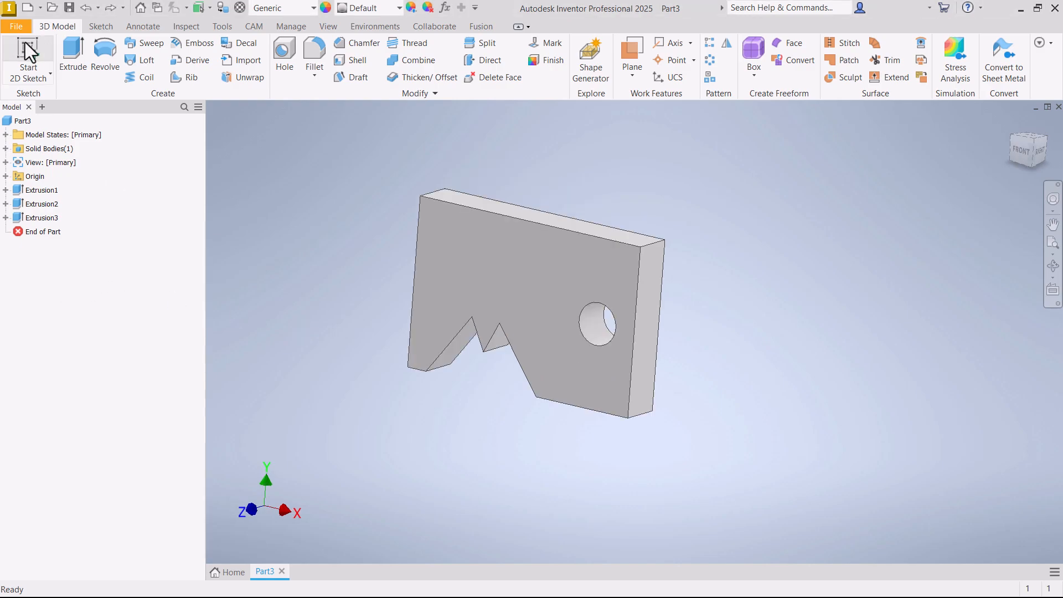
Start a sketch on the front face and draw an open U-shaped slot with a tangent arc, running down from the top edge
{"action": "left_click", "coordinate": [27, 49]}
{"action": "left_click", "coordinate": [551, 297]}
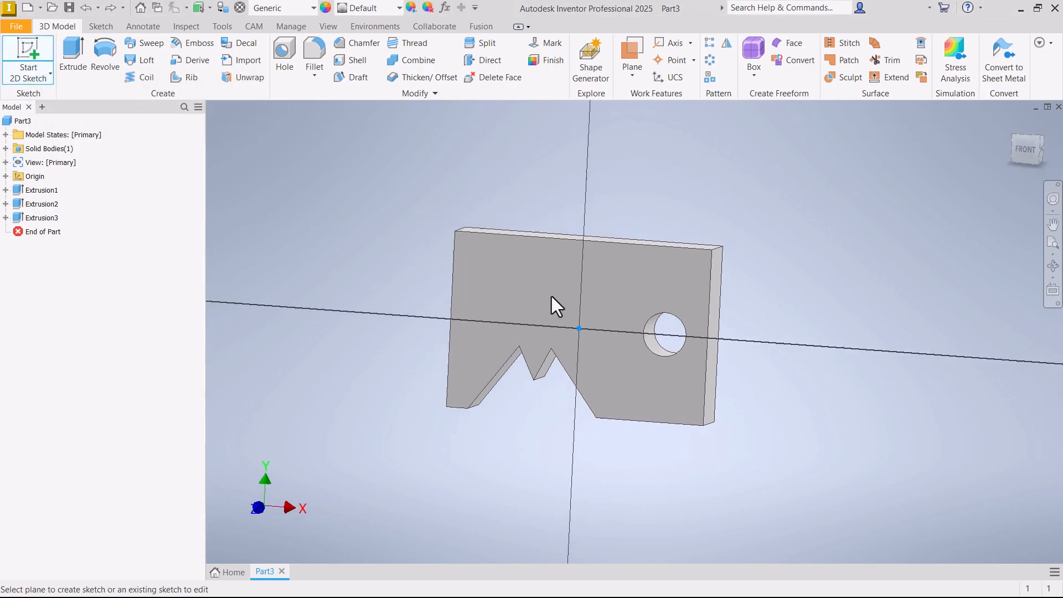
{"action": "left_click", "coordinate": [72, 61]}
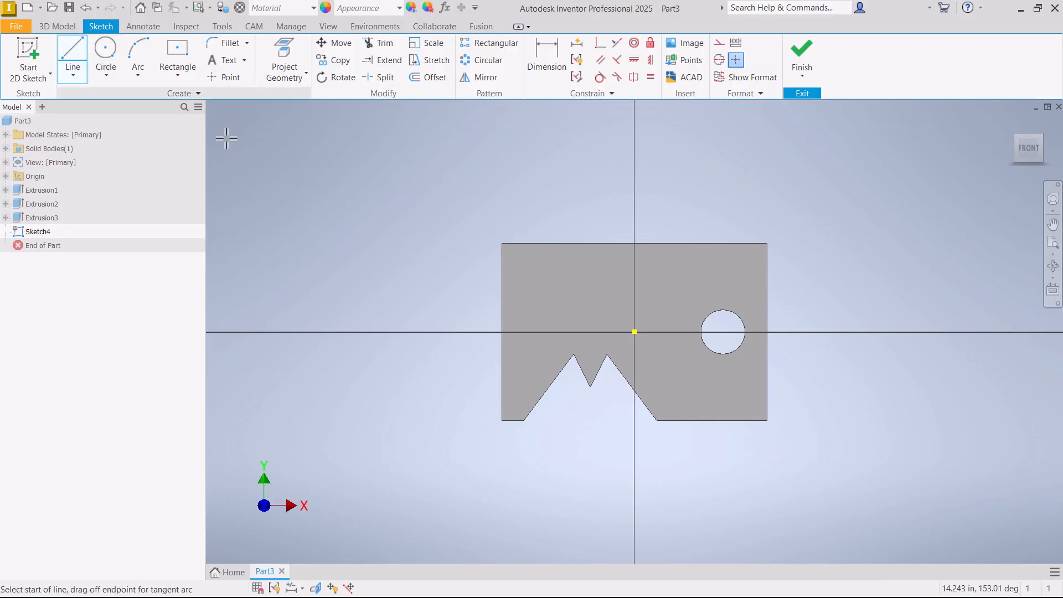
{"action": "left_click", "coordinate": [654, 244]}
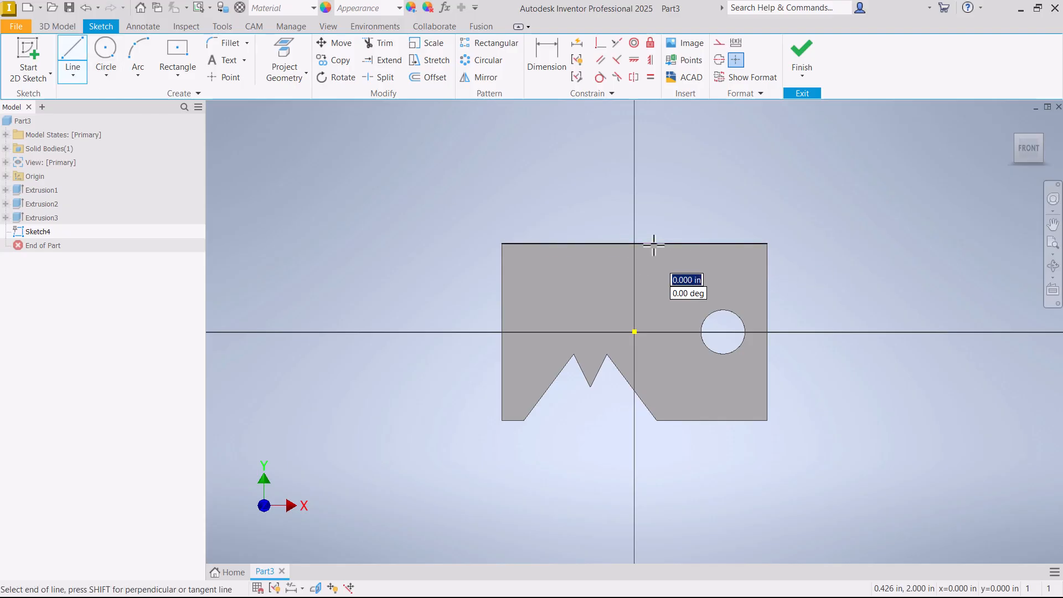
{"action": "left_click", "coordinate": [654, 321]}
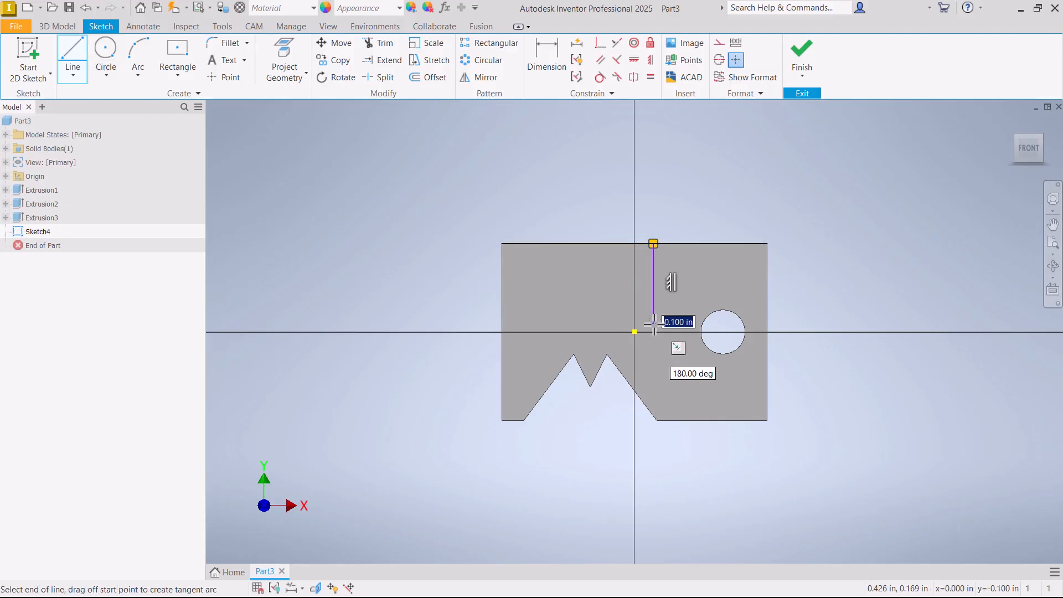
{"action": "scroll", "coordinate": [643, 321], "scroll_direction": "up", "scroll_amount": 4}
{"action": "mouse_move", "coordinate": [649, 309]}
{"action": "left_mouse_down"}
{"action": "mouse_move", "coordinate": [721, 417]}
{"action": "mouse_move", "coordinate": [771, 309]}
{"action": "left_mouse_up"}
{"action": "scroll", "coordinate": [647, 358], "scroll_direction": "down", "scroll_amount": 3}
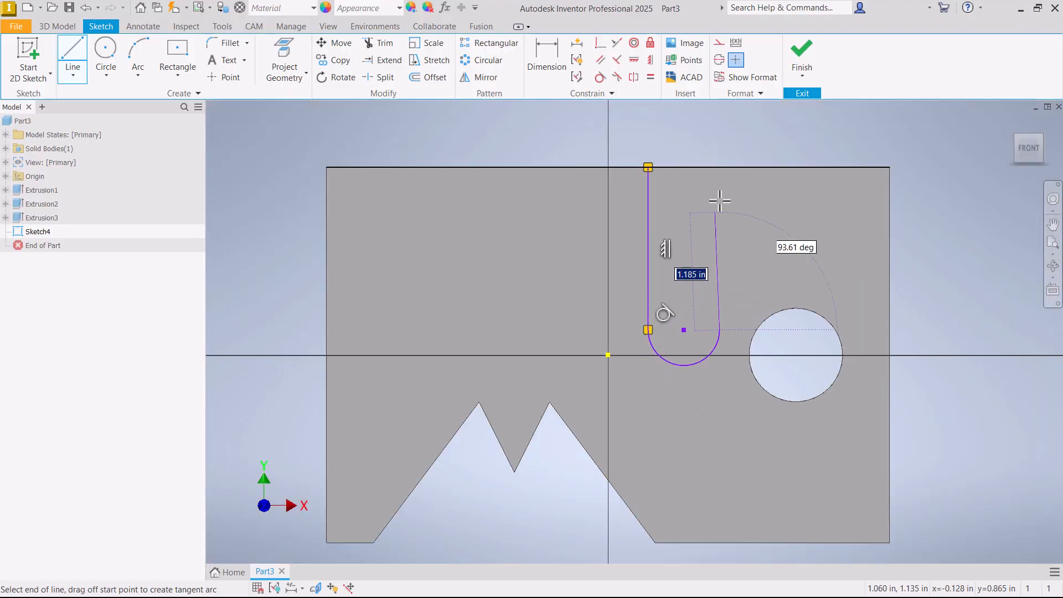
{"action": "left_click", "coordinate": [722, 168]}
{"action": "key", "text": "Escape"}
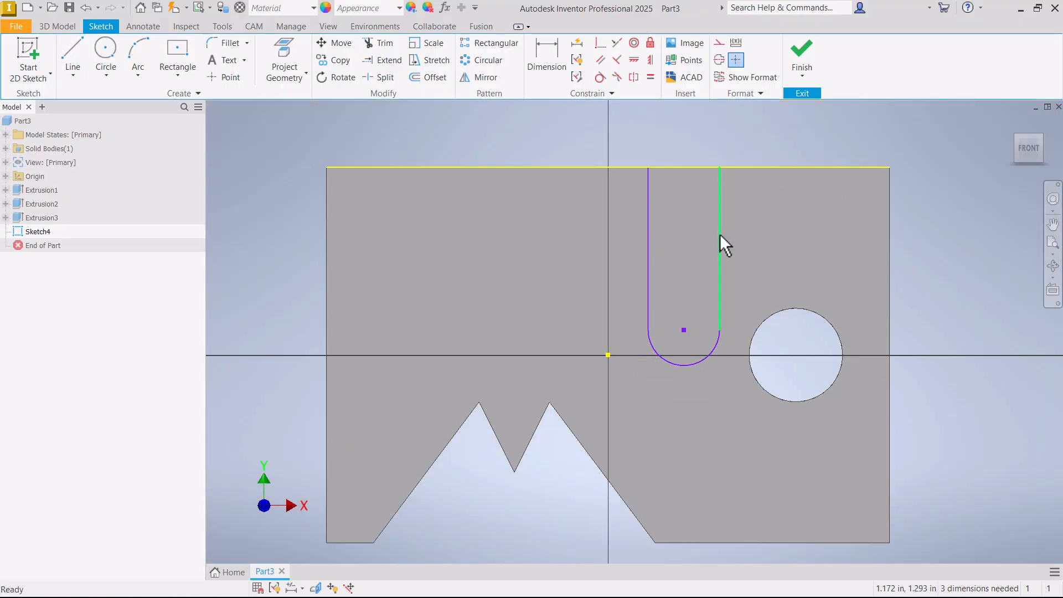
Shift the U-shaped slot slightly to the left and dimension its width at 0.75 in
{"action": "left_click_drag", "start_coordinate": [720, 242], "coordinate": [637, 257]}
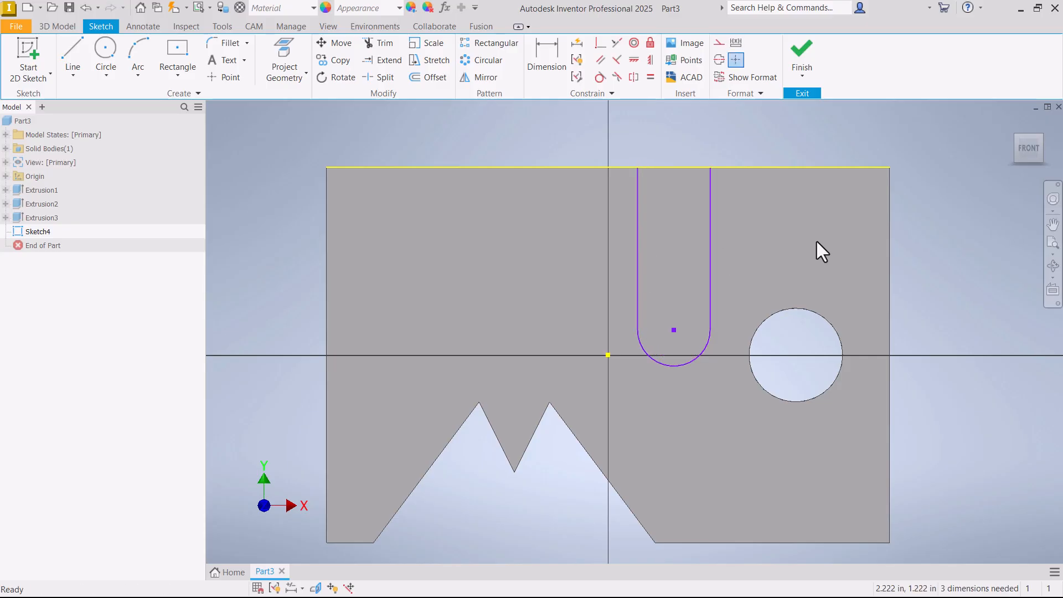
{"action": "left_click", "coordinate": [545, 53]}
{"action": "left_click", "coordinate": [638, 197]}
{"action": "left_click", "coordinate": [711, 199]}
{"action": "left_click", "coordinate": [684, 134]}
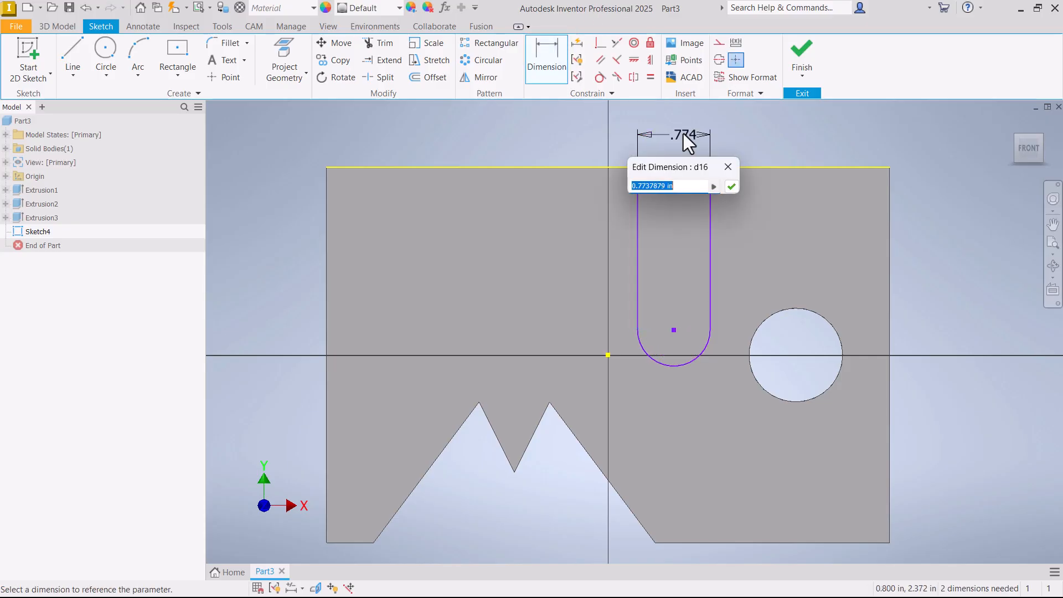
{"action": "type", "text": ".75"}
{"action": "key", "text": "Return"}
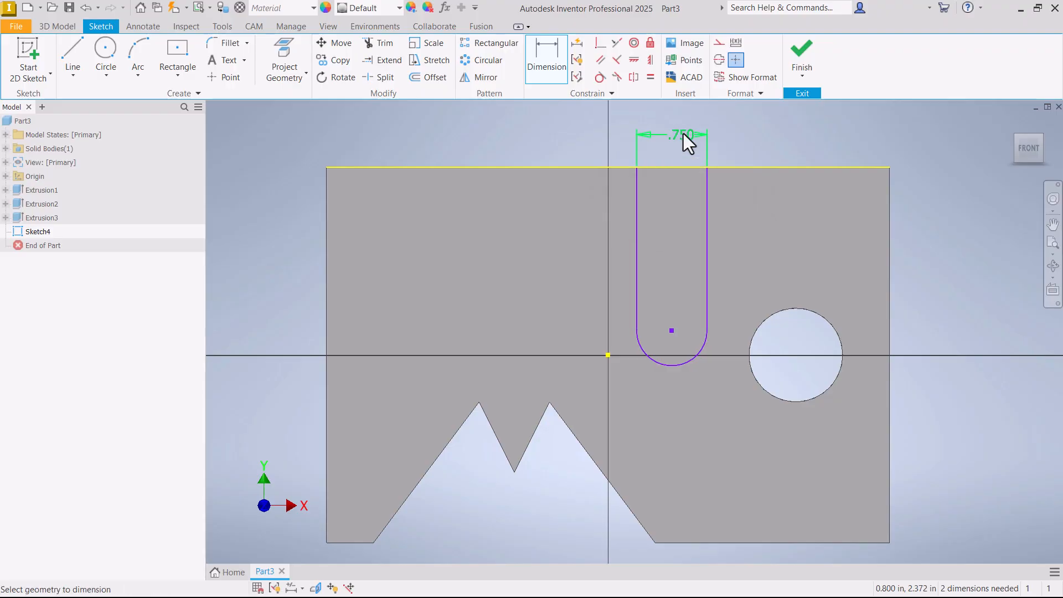
Dimension the slot's arc center 2.25 in from the block's right edge
{"action": "left_click", "coordinate": [890, 215]}
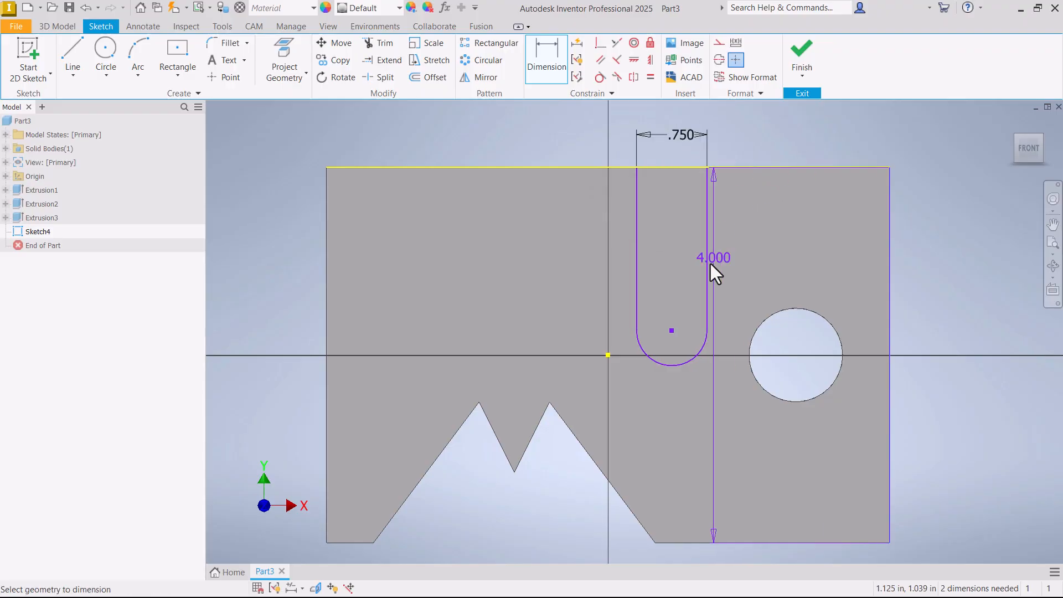
{"action": "left_click", "coordinate": [671, 331]}
{"action": "left_click", "coordinate": [752, 110]}
{"action": "type", "text": "2.25"}
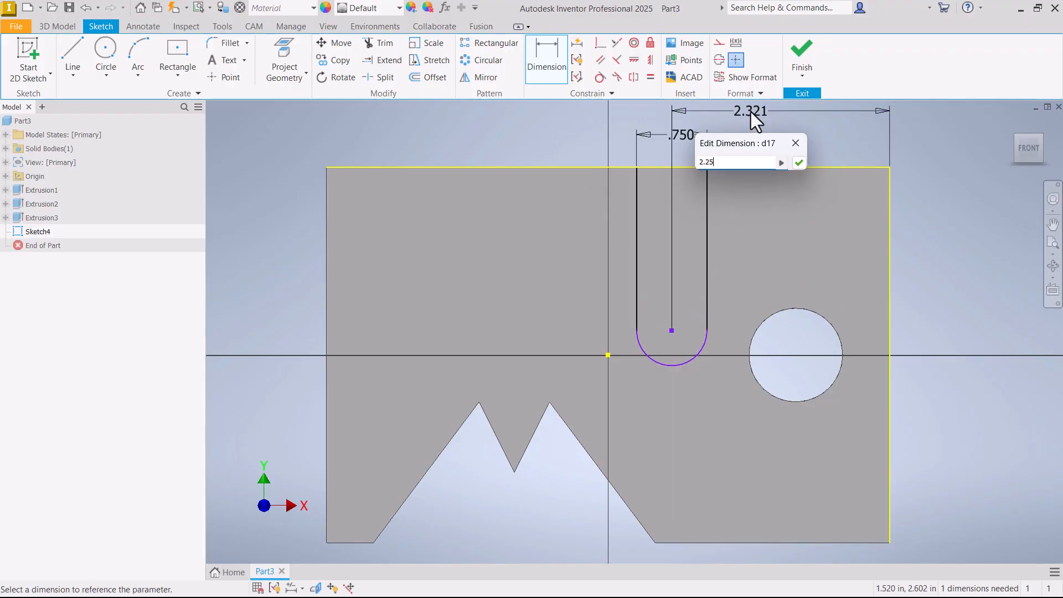
{"action": "key", "text": "Return"}
{"action": "right_click", "coordinate": [762, 151]}
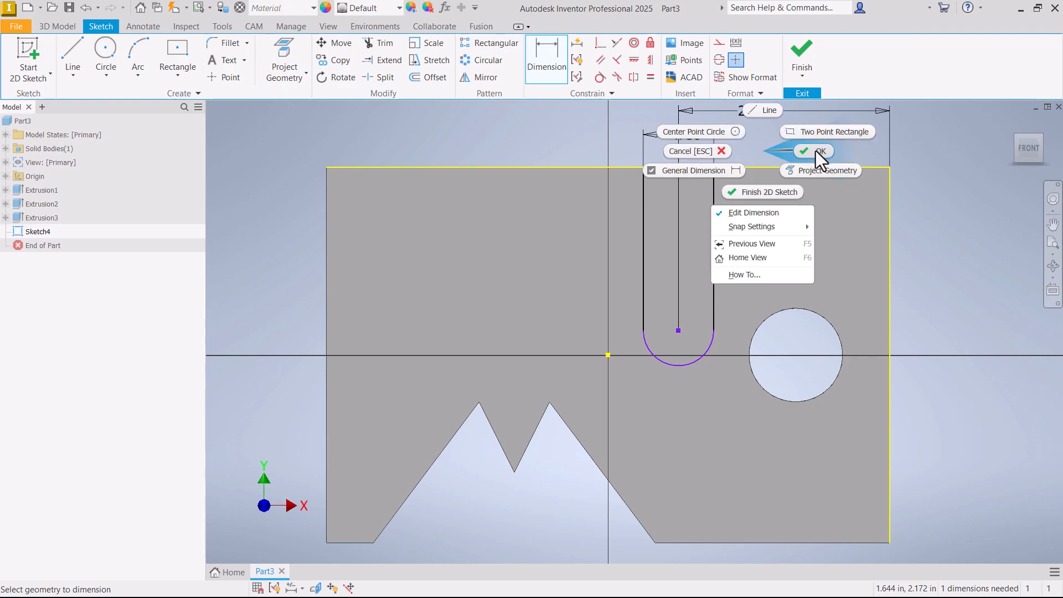
{"action": "left_click", "coordinate": [816, 151]}
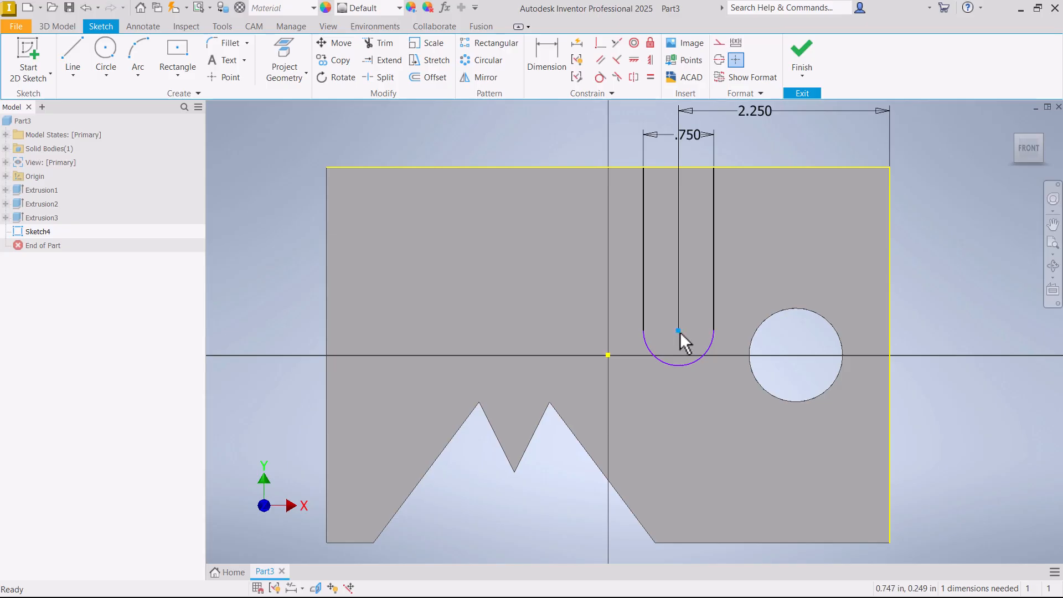
Try shortening the slot and dimensioning its straight side 1 in long, and undo that dimension
{"action": "left_click_drag", "start_coordinate": [679, 331], "coordinate": [682, 280]}
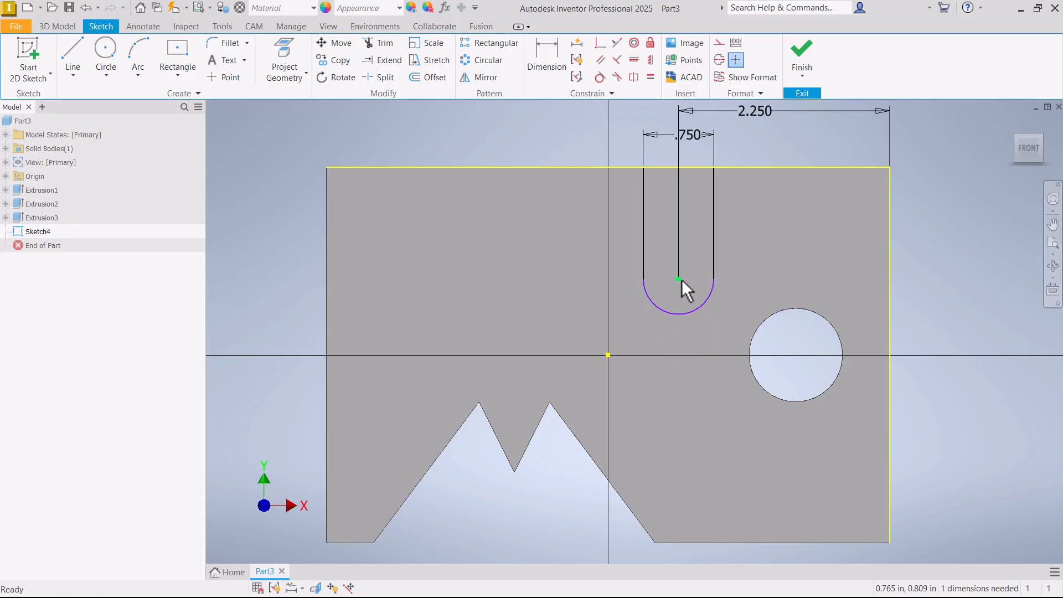
{"action": "left_click", "coordinate": [644, 203]}
{"action": "left_click", "coordinate": [565, 228]}
{"action": "key", "text": "Return"}
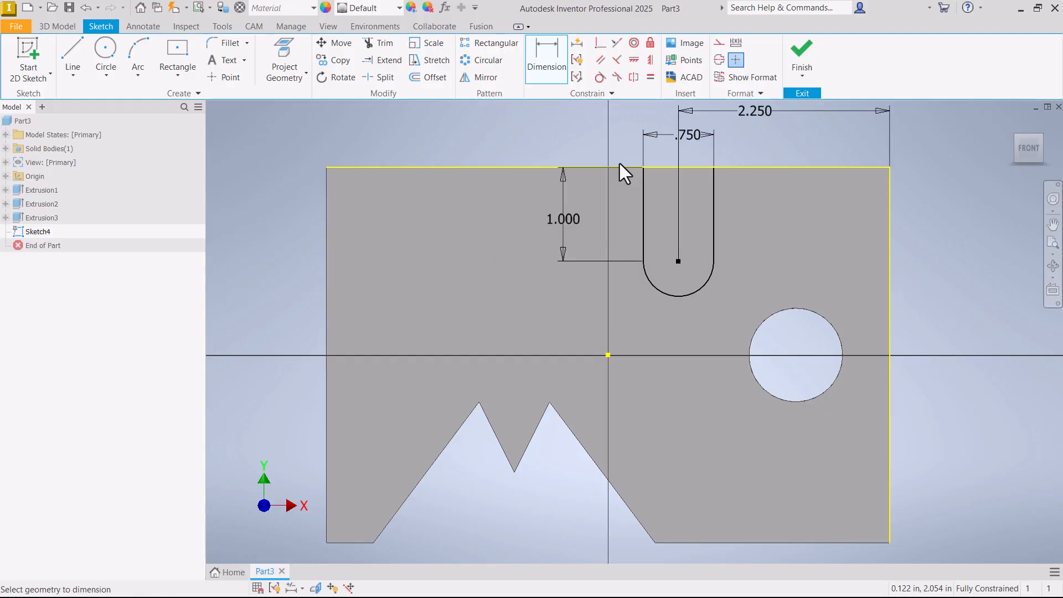
{"action": "key", "text": "ctrl+z"}
{"action": "key", "text": "ctrl+z"}
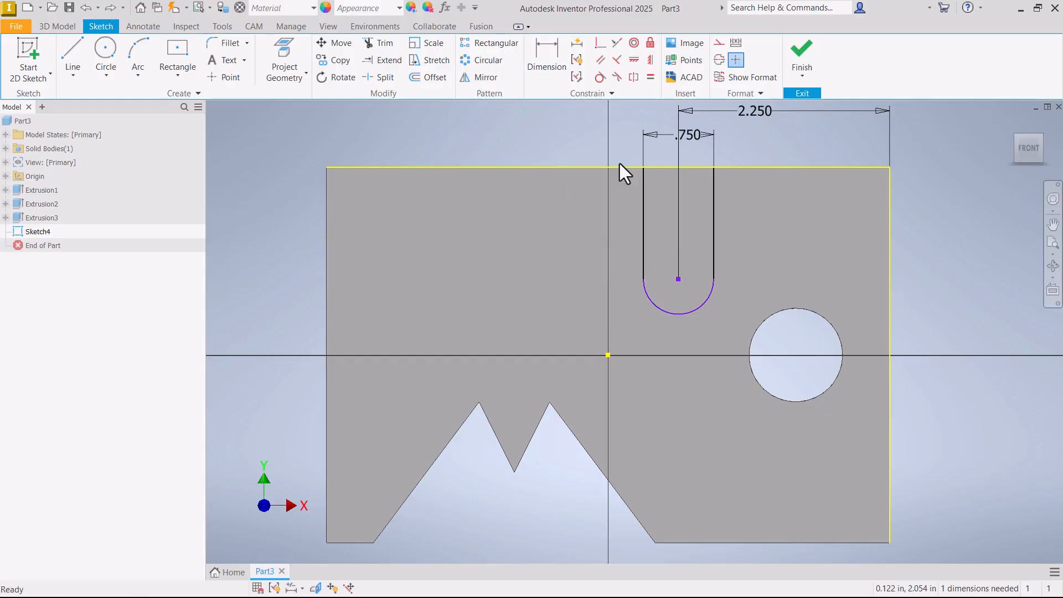
Move the slot's arc center down and try to align it horizontally with the round hole's center
{"action": "left_click_drag", "start_coordinate": [678, 279], "coordinate": [680, 334]}
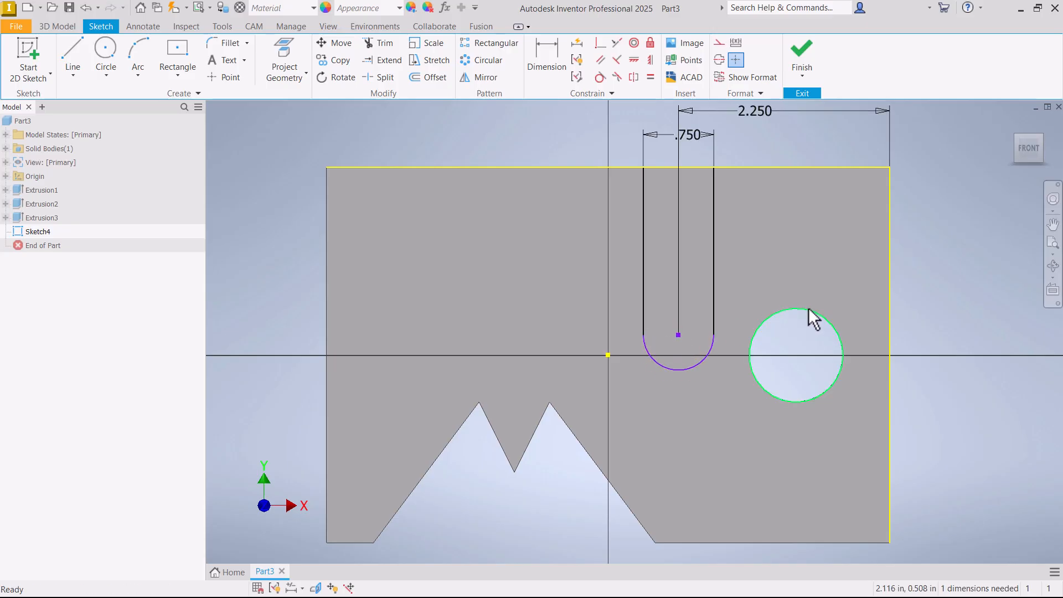
{"action": "left_click", "coordinate": [635, 61]}
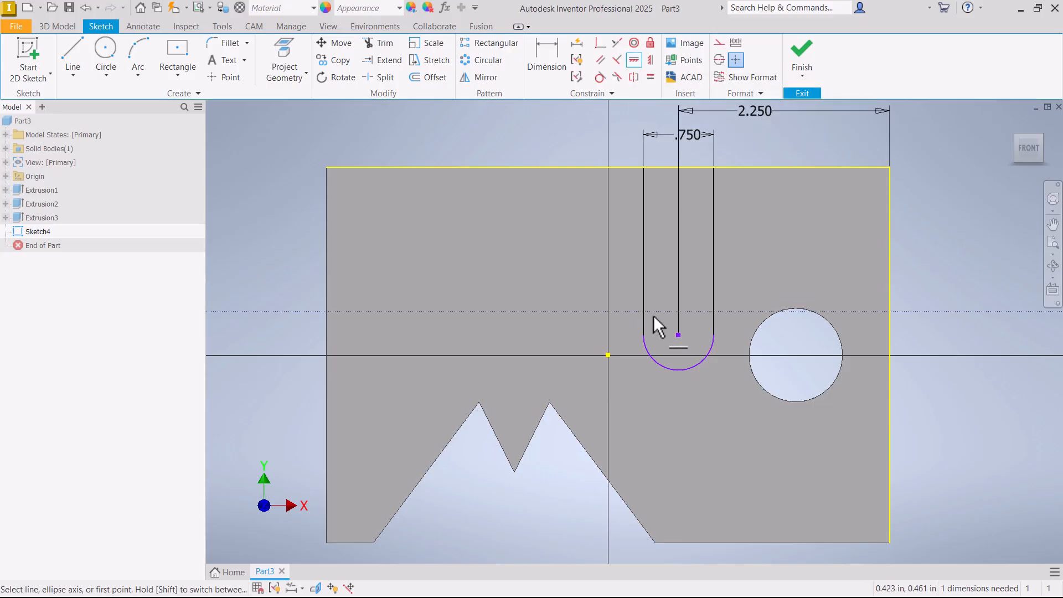
{"action": "left_click", "coordinate": [679, 335]}
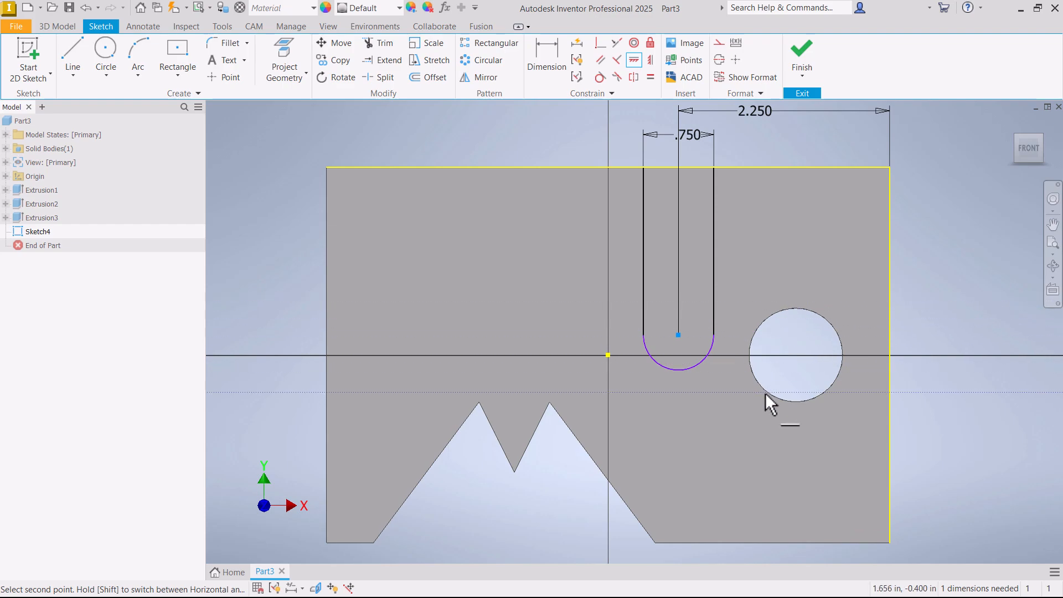
Project the round hole's edge into the sketch and constrain the slot's arc center horizontal with the hole's center
{"action": "left_click", "coordinate": [282, 51]}
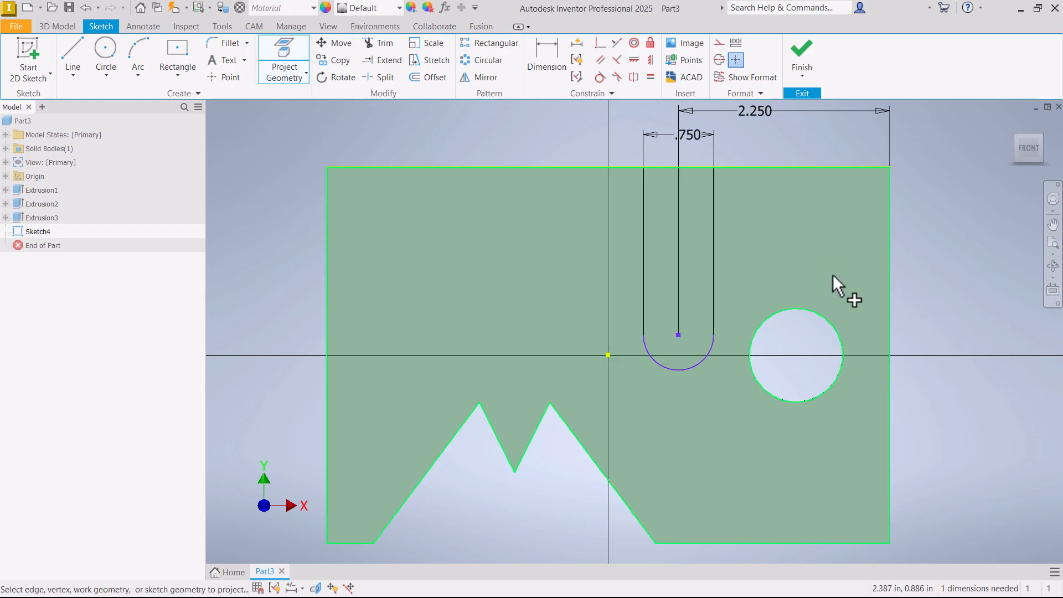
{"action": "left_click", "coordinate": [825, 326]}
{"action": "left_click", "coordinate": [634, 59]}
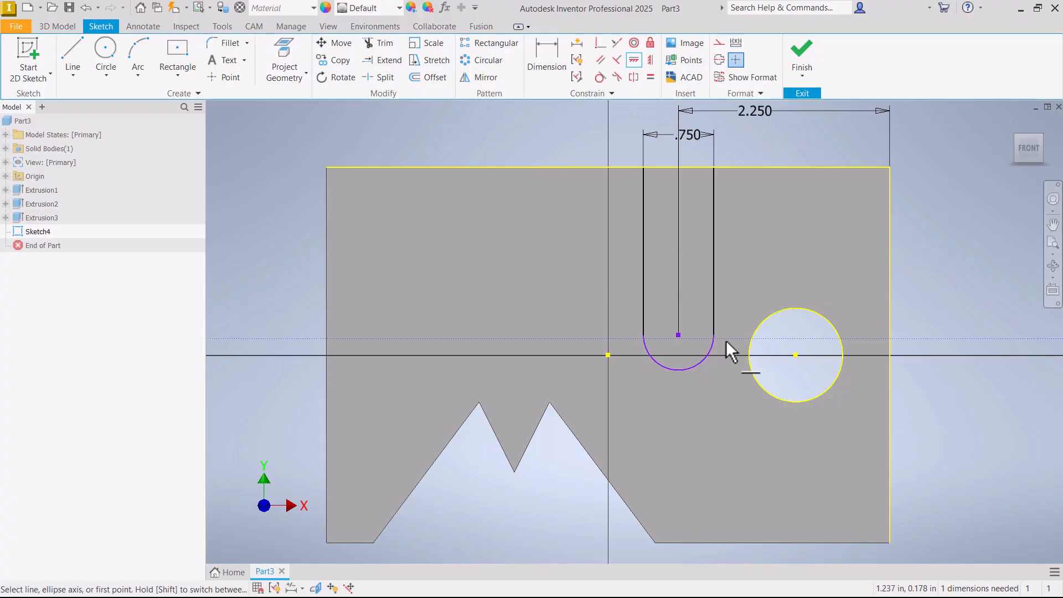
{"action": "left_click", "coordinate": [679, 335]}
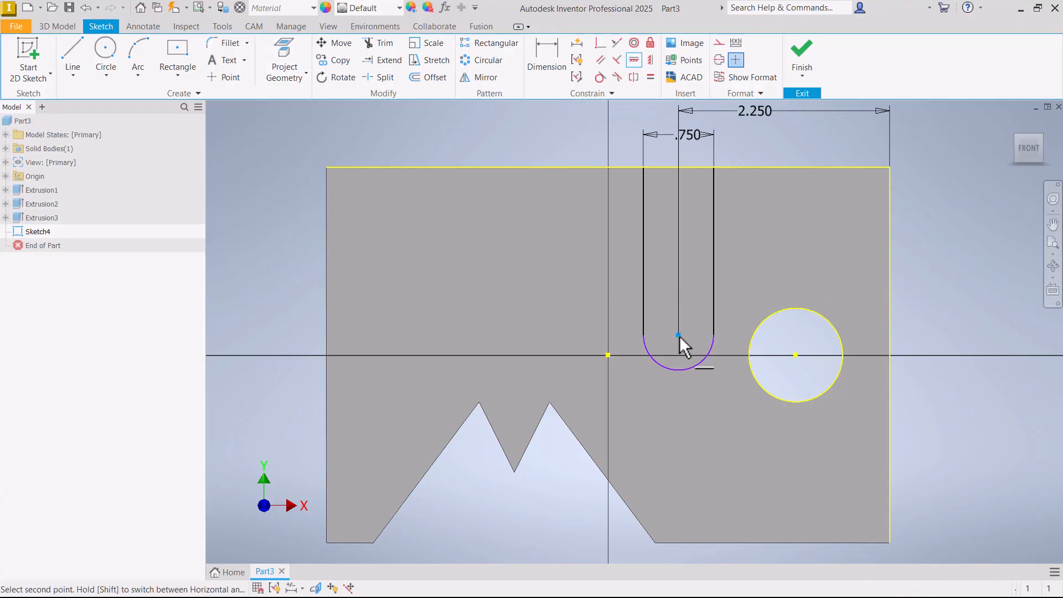
{"action": "left_click", "coordinate": [796, 355]}
{"action": "right_click", "coordinate": [772, 297]}
{"action": "left_click", "coordinate": [808, 298]}
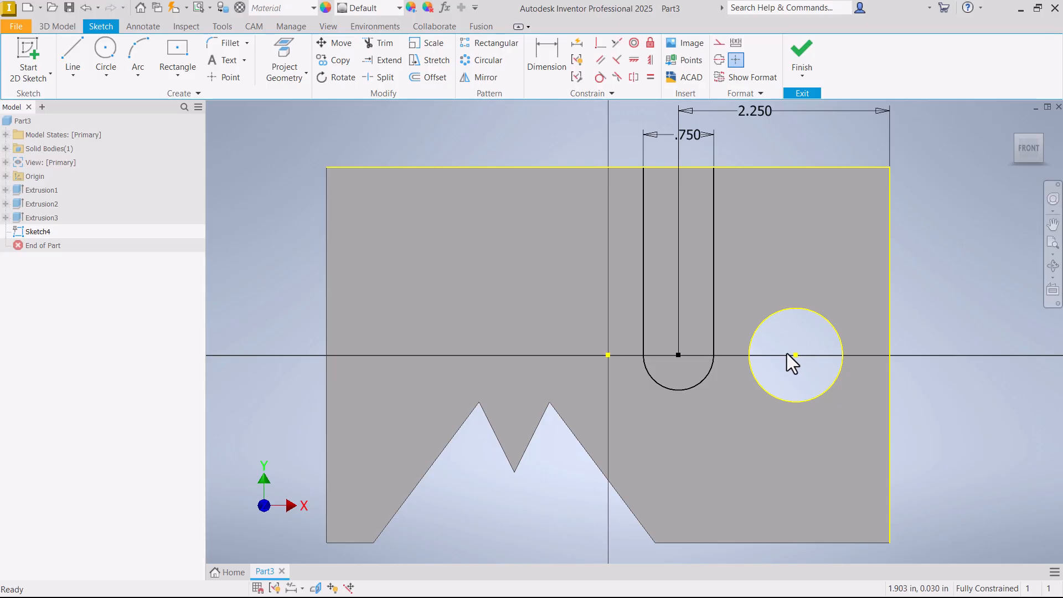
Finish the sketch and extrude the U-slot profile as a cut through all of the block
{"action": "left_click", "coordinate": [803, 52]}
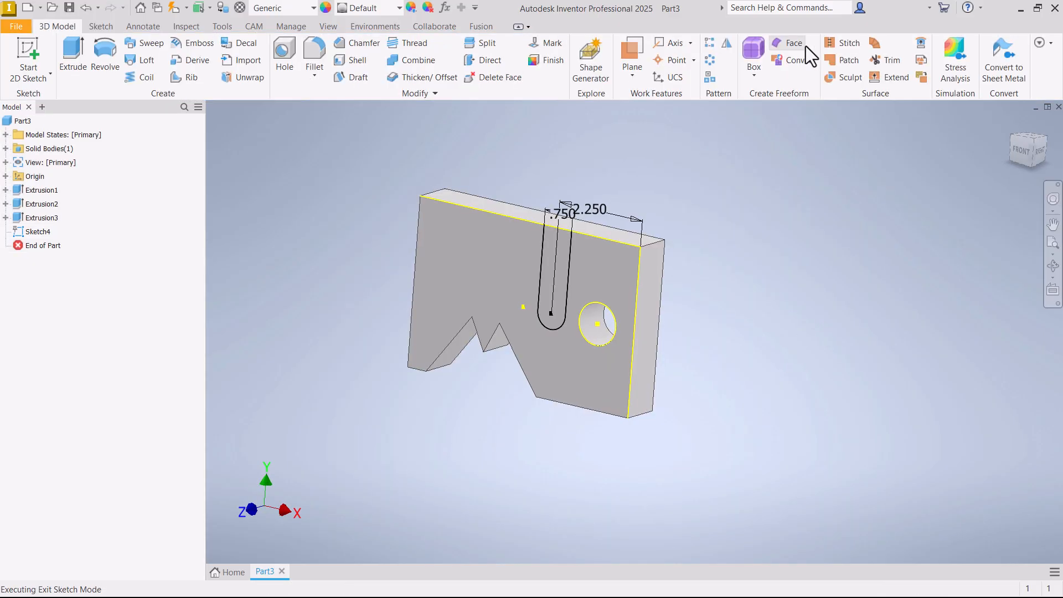
{"action": "left_click", "coordinate": [69, 64]}
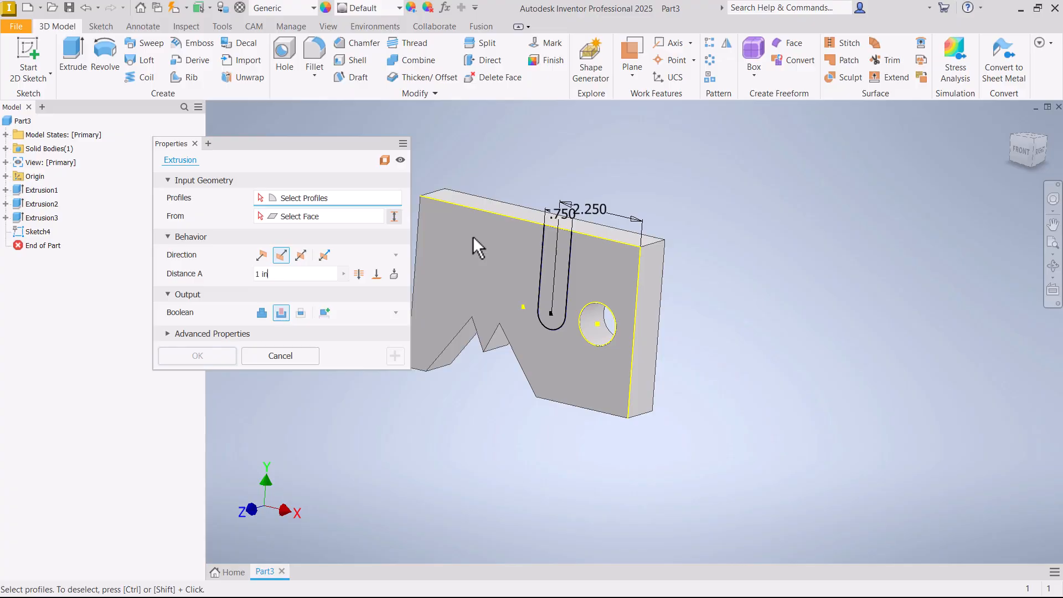
{"action": "left_click", "coordinate": [562, 254]}
{"action": "left_click", "coordinate": [282, 313]}
{"action": "left_click", "coordinate": [359, 274]}
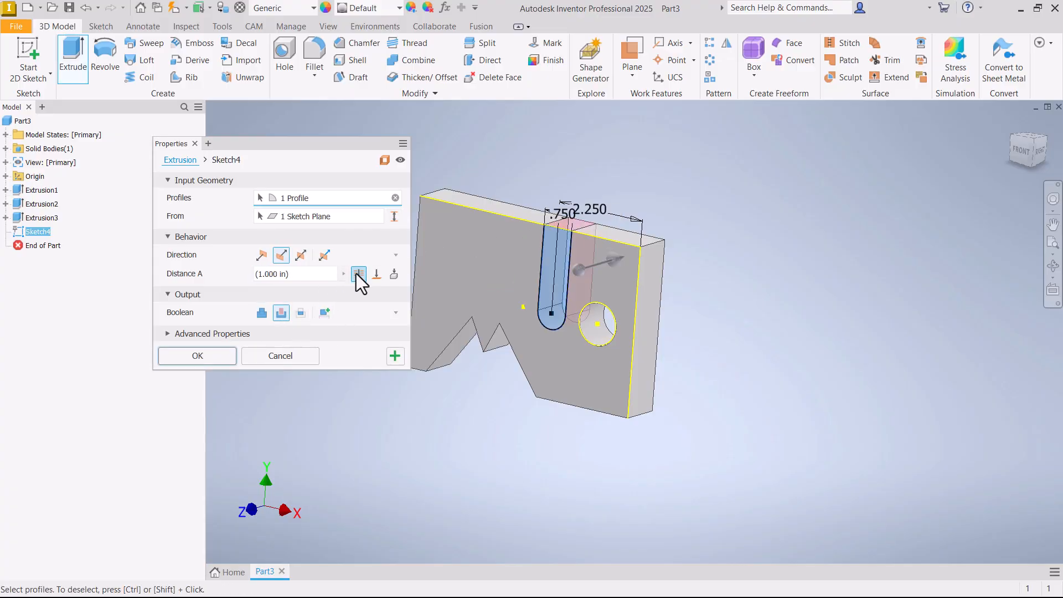
{"action": "left_click", "coordinate": [197, 356]}
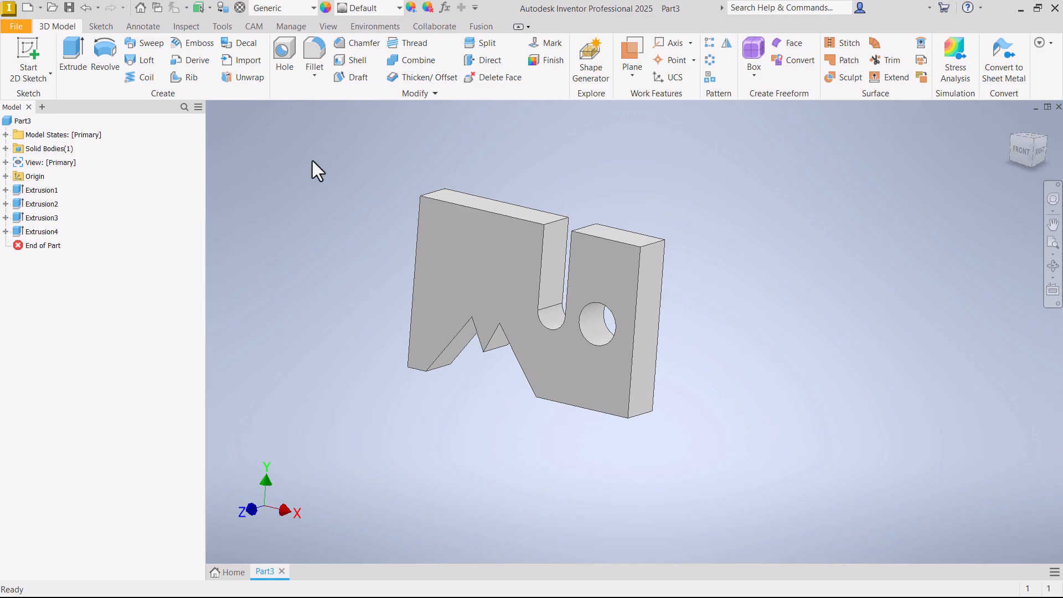
Create a new part from the Standard.ipt template and start a 2D sketch on the XY plane
{"action": "left_click", "coordinate": [8, 29]}
{"action": "left_click", "coordinate": [33, 82]}
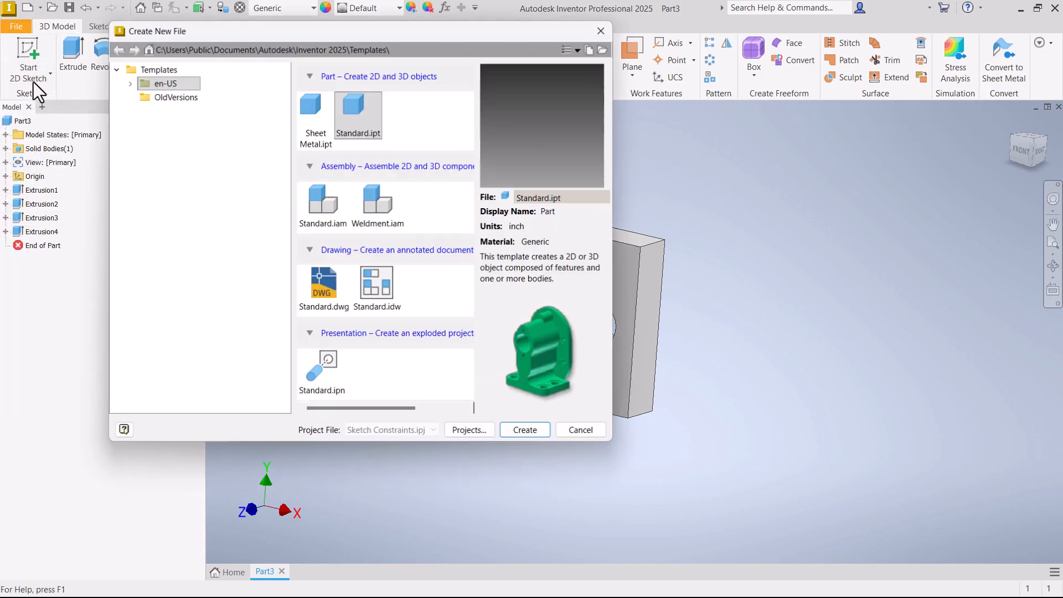
{"action": "double_click", "coordinate": [350, 117]}
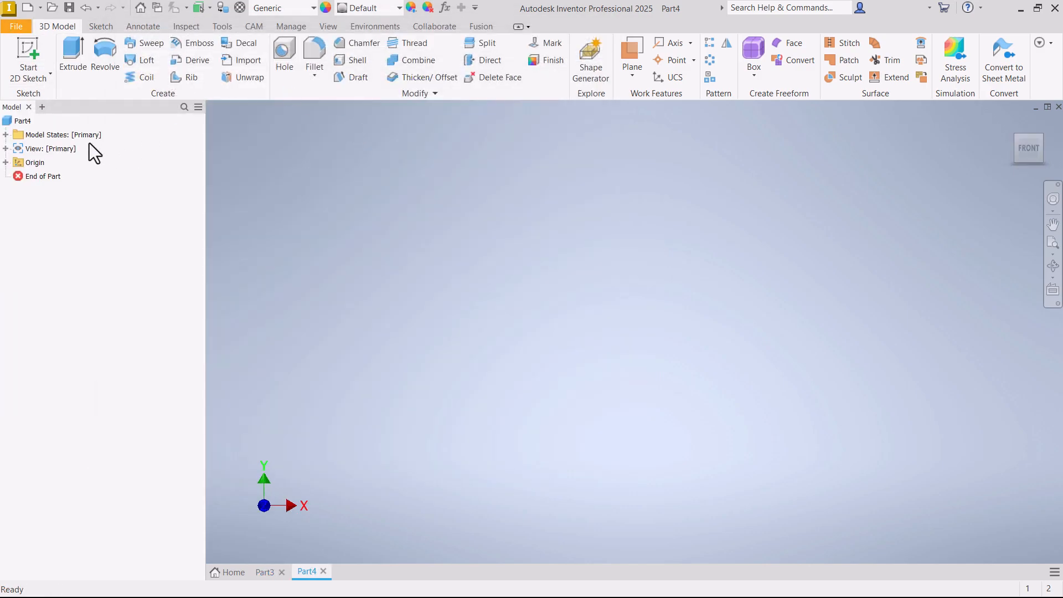
{"action": "left_click", "coordinate": [28, 44]}
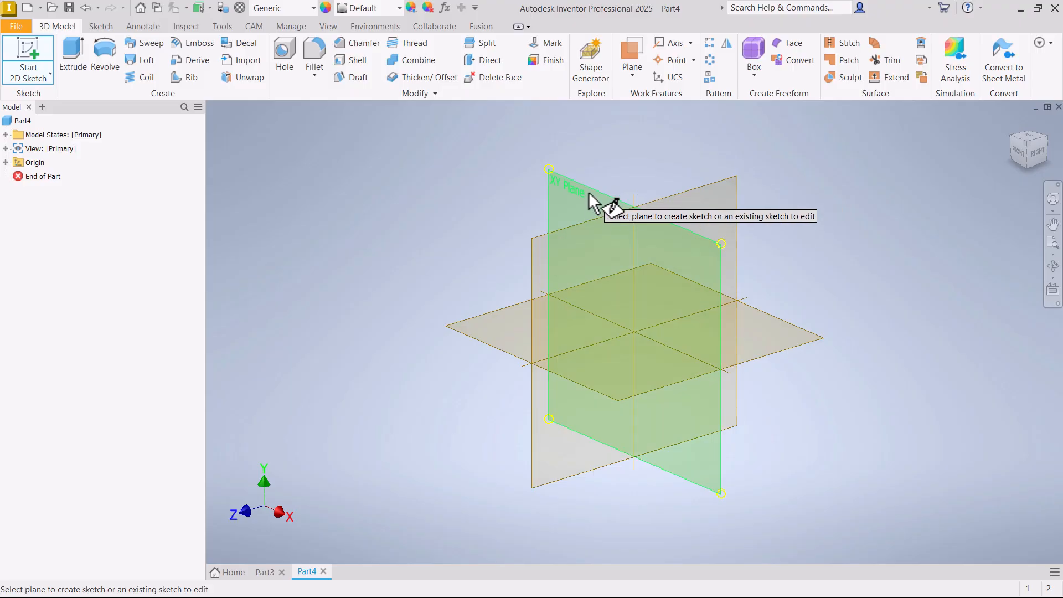
{"action": "left_click", "coordinate": [589, 191]}
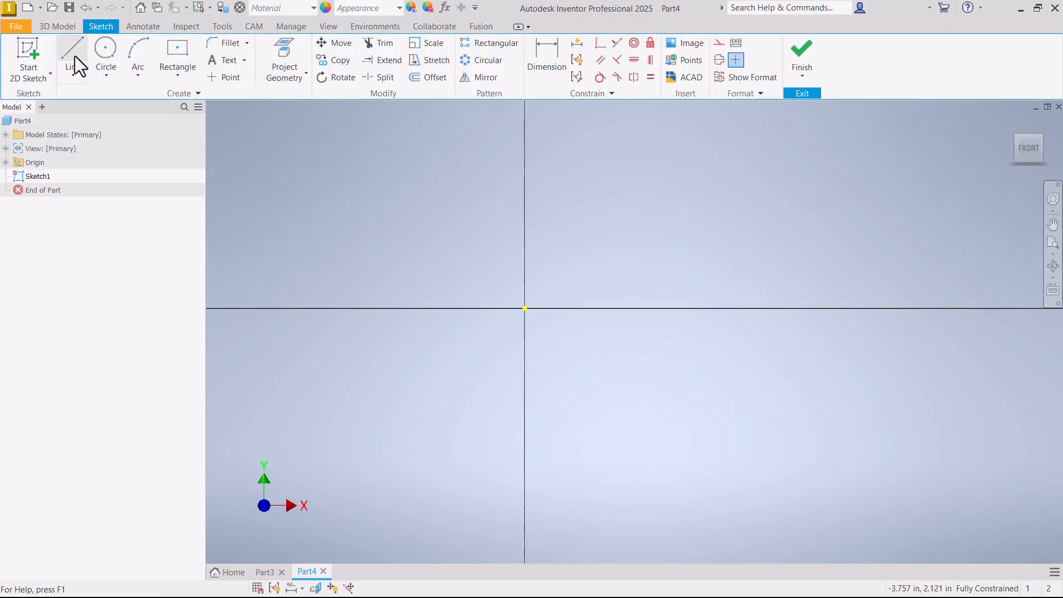
Draw a slanted line above the origin, shift it slightly, and constrain it horizontal
{"action": "left_click", "coordinate": [73, 56]}
{"action": "left_click", "coordinate": [425, 264]}
{"action": "left_click", "coordinate": [663, 174]}
{"action": "right_click", "coordinate": [664, 174]}
{"action": "left_click", "coordinate": [703, 171]}
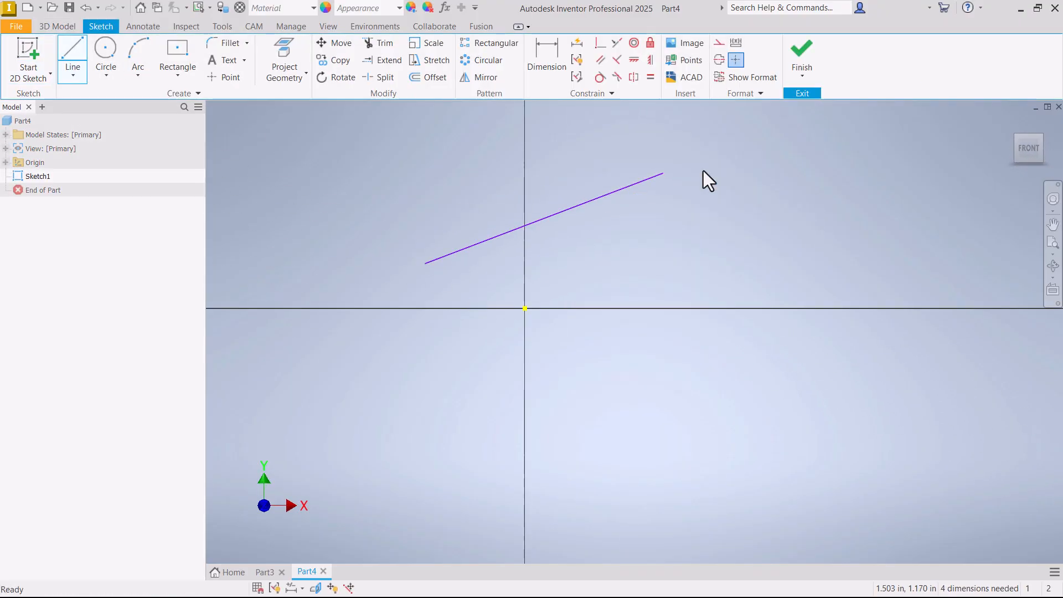
{"action": "left_click", "coordinate": [573, 204]}
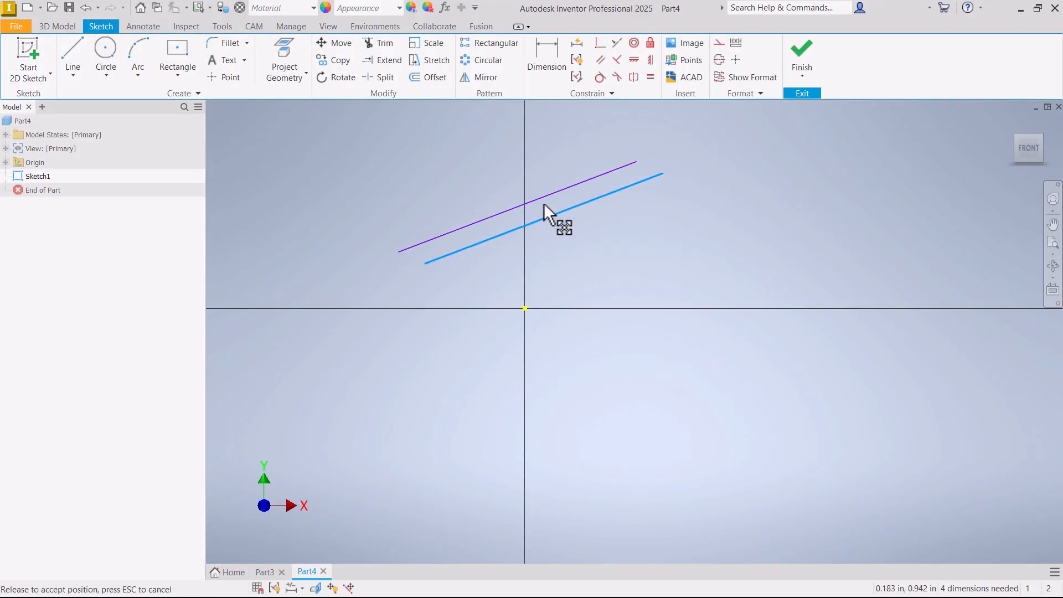
{"action": "left_click", "coordinate": [634, 60]}
Draw a shorter slanted line to the right of the horizontal line and constrain it vertical
{"action": "left_click", "coordinate": [69, 51]}
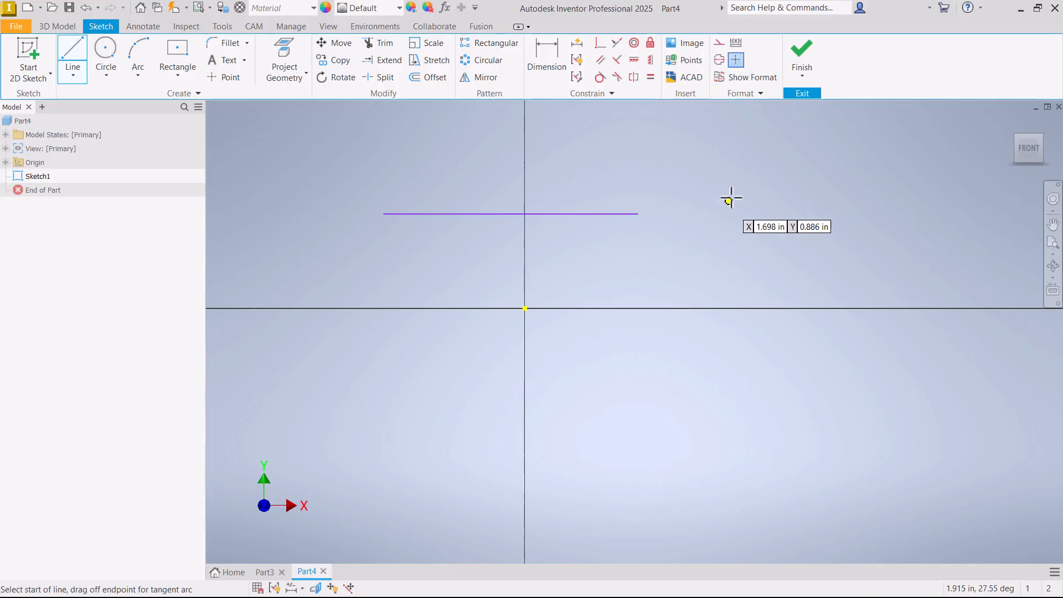
{"action": "left_click", "coordinate": [739, 179]}
{"action": "left_click", "coordinate": [680, 299]}
{"action": "left_click", "coordinate": [651, 60]}
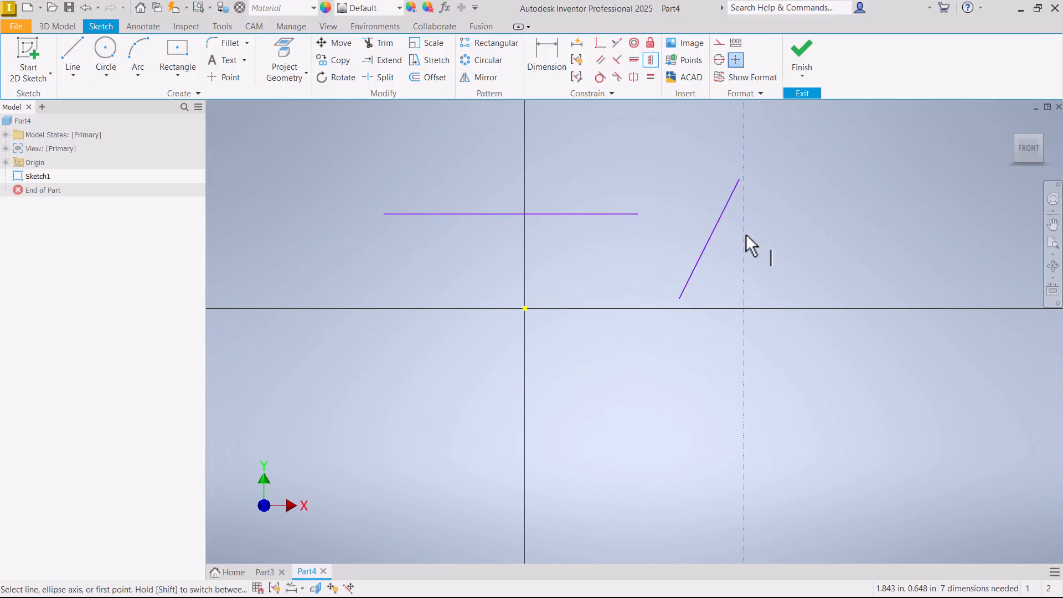
{"action": "left_click", "coordinate": [726, 212]}
{"action": "key", "text": "Escape"}
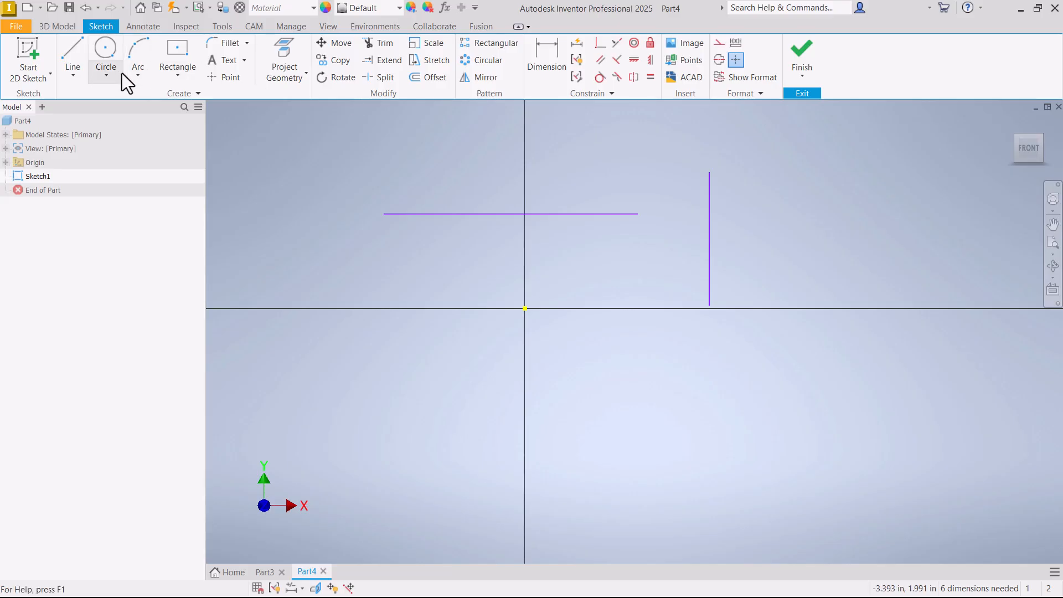
Draw a tilted ellipse below and to the left of the two lines
{"action": "left_click", "coordinate": [108, 68]}
{"action": "left_click", "coordinate": [120, 156]}
{"action": "scroll", "coordinate": [610, 227], "scroll_direction": "down", "scroll_amount": 3}
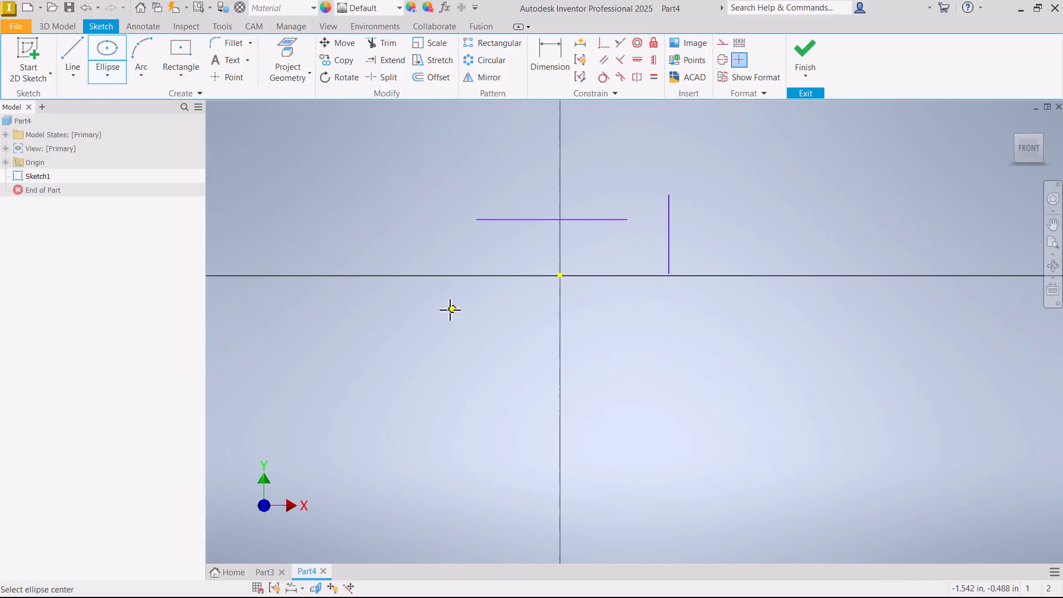
{"action": "left_click", "coordinate": [435, 314]}
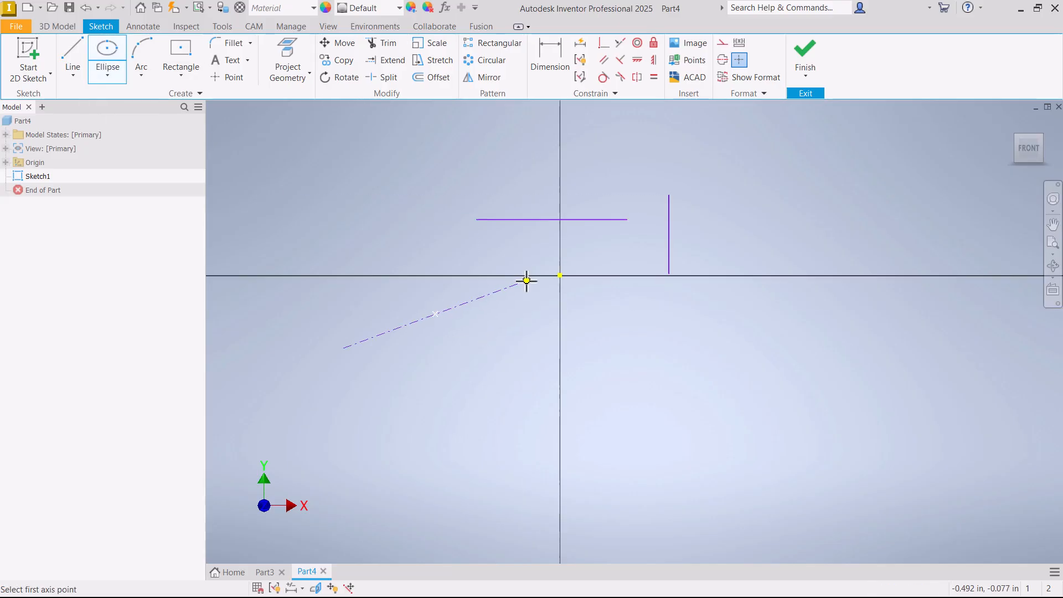
{"action": "left_click", "coordinate": [524, 265]}
{"action": "left_click", "coordinate": [514, 296]}
{"action": "right_click", "coordinate": [554, 304]}
{"action": "left_click", "coordinate": [559, 303]}
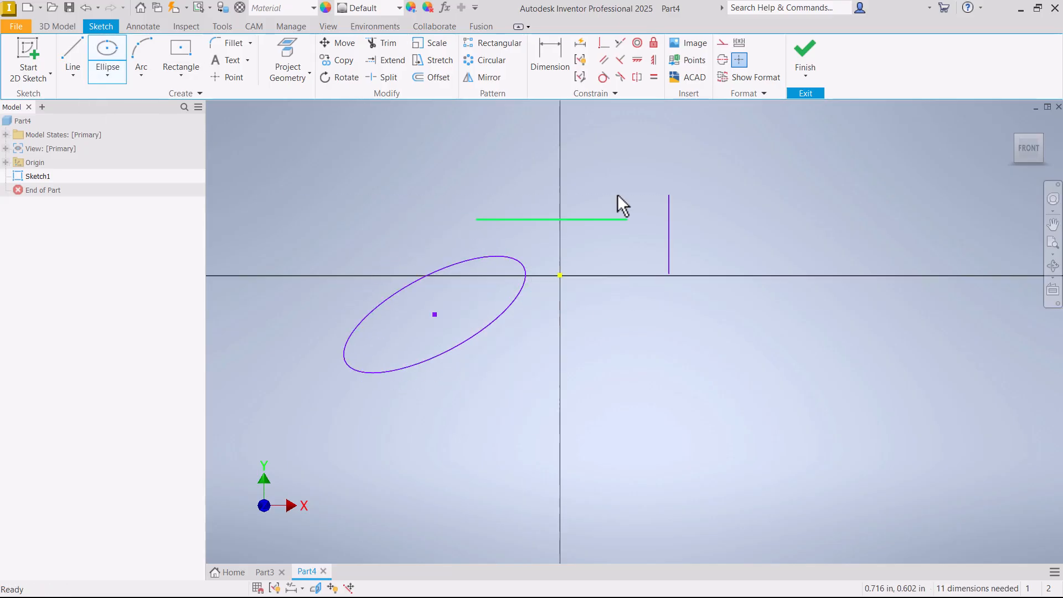
Straighten the tilted ellipse by applying a vertical constraint to its minor axis
{"action": "left_click", "coordinate": [656, 59]}
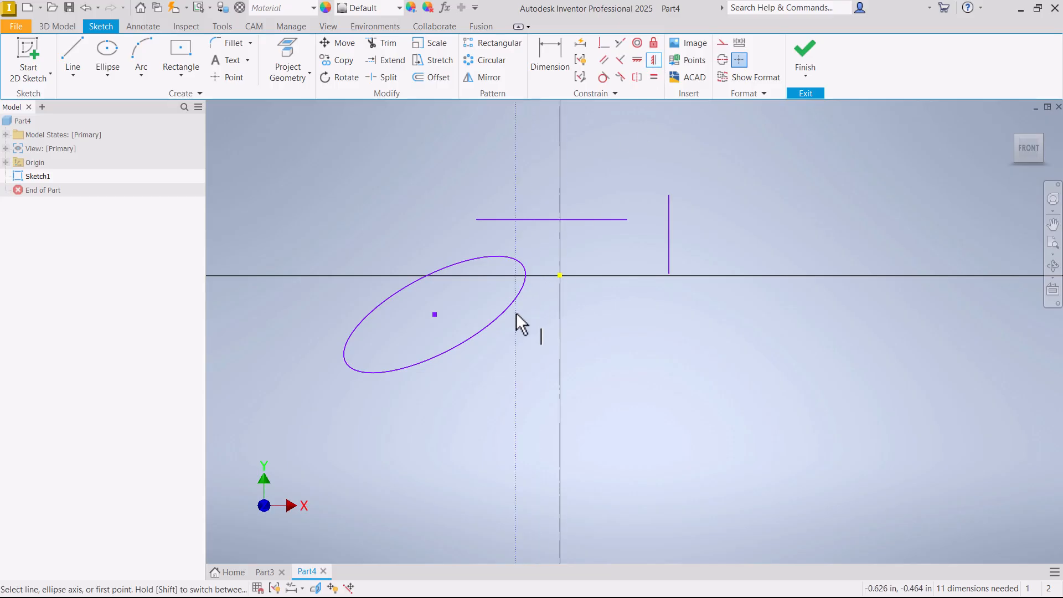
{"action": "left_click", "coordinate": [445, 355]}
{"action": "right_click", "coordinate": [380, 172]}
{"action": "left_click", "coordinate": [421, 169]}
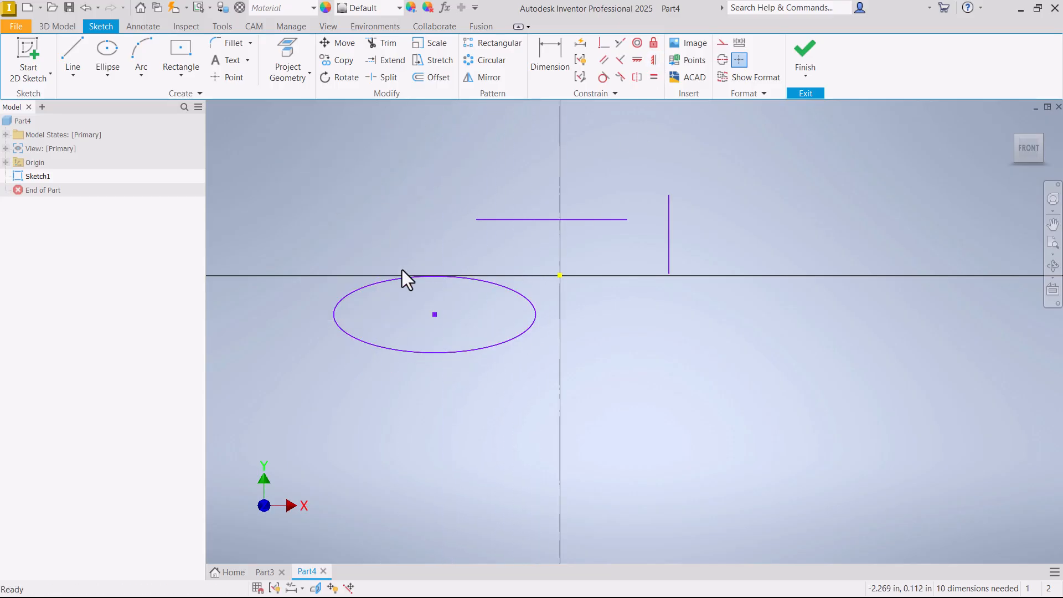
Place four sketch points at staggered heights to the right of the vertical line
{"action": "scroll", "coordinate": [344, 190], "scroll_direction": "down", "scroll_amount": 4}
{"action": "scroll", "coordinate": [547, 180], "scroll_direction": "up", "scroll_amount": 5}
{"action": "scroll", "coordinate": [552, 259], "scroll_direction": "down", "scroll_amount": 2}
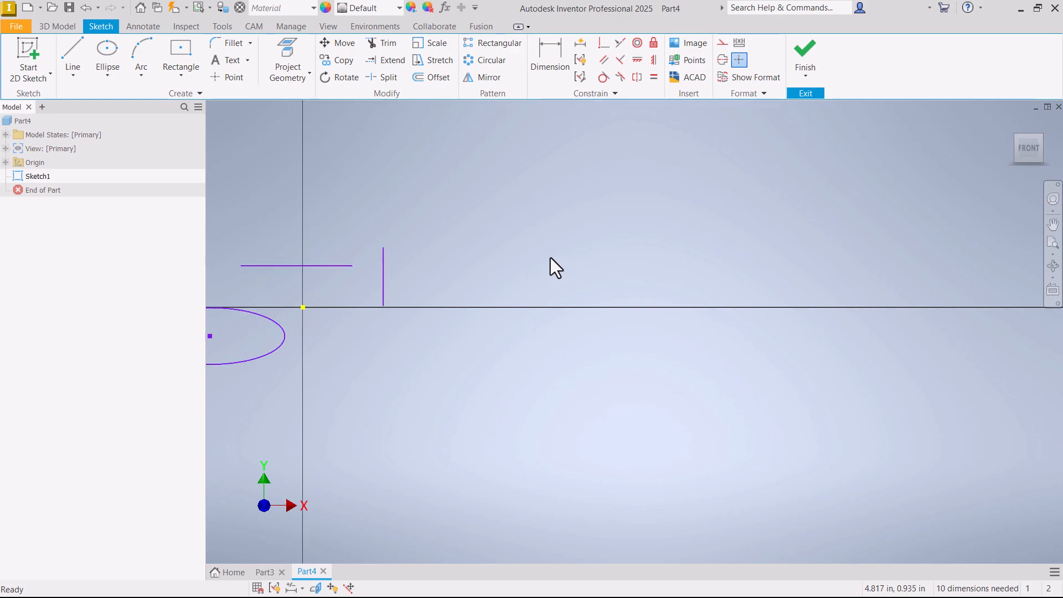
{"action": "left_click", "coordinate": [227, 77]}
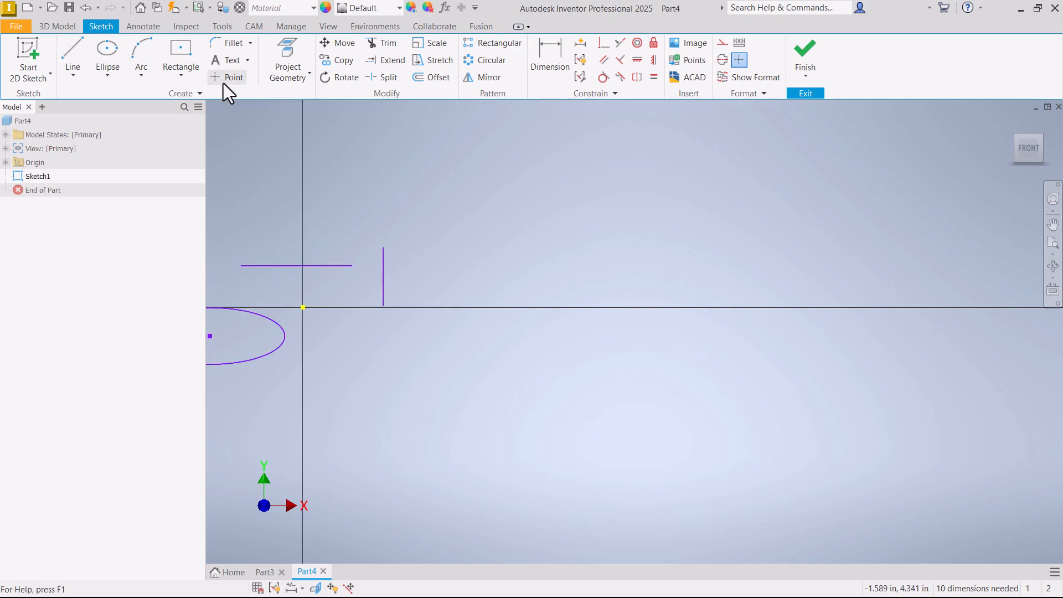
{"action": "left_click", "coordinate": [454, 225]}
{"action": "left_click", "coordinate": [495, 261]}
{"action": "left_click", "coordinate": [548, 217]}
{"action": "left_click", "coordinate": [596, 252]}
{"action": "right_click", "coordinate": [625, 233]}
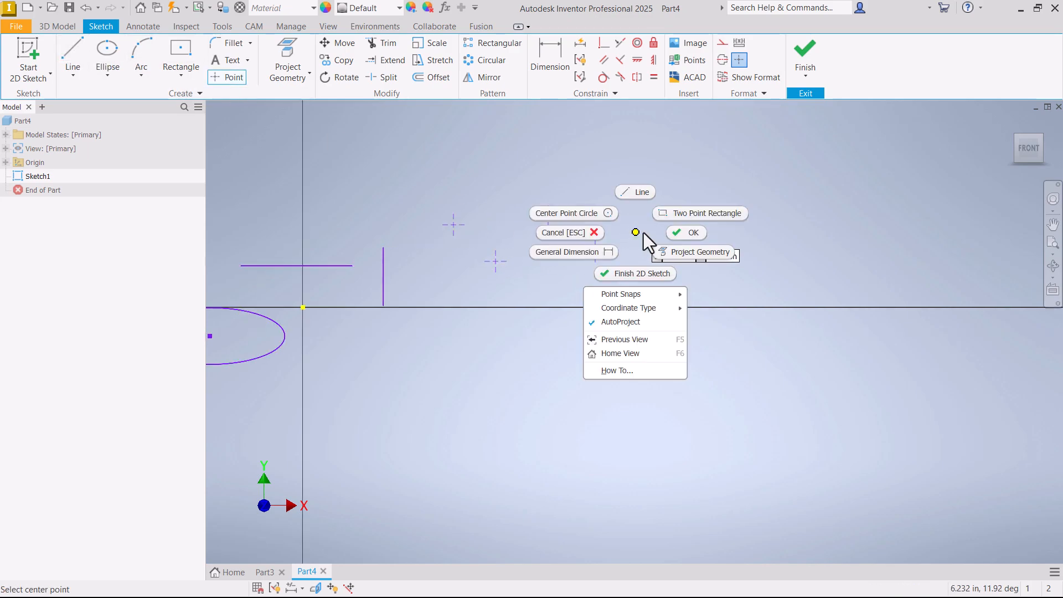
{"action": "left_click", "coordinate": [684, 231]}
Select all four sketch points together and align them with the Horizontal constraint
{"action": "mouse_move", "coordinate": [406, 211]}
{"action": "left_mouse_down"}
{"action": "mouse_move", "coordinate": [519, 265]}
{"action": "mouse_move", "coordinate": [653, 282]}
{"action": "left_mouse_up"}
{"action": "mouse_move", "coordinate": [408, 180]}
{"action": "left_mouse_down"}
{"action": "mouse_move", "coordinate": [455, 227]}
{"action": "mouse_move", "coordinate": [631, 284]}
{"action": "left_mouse_up"}
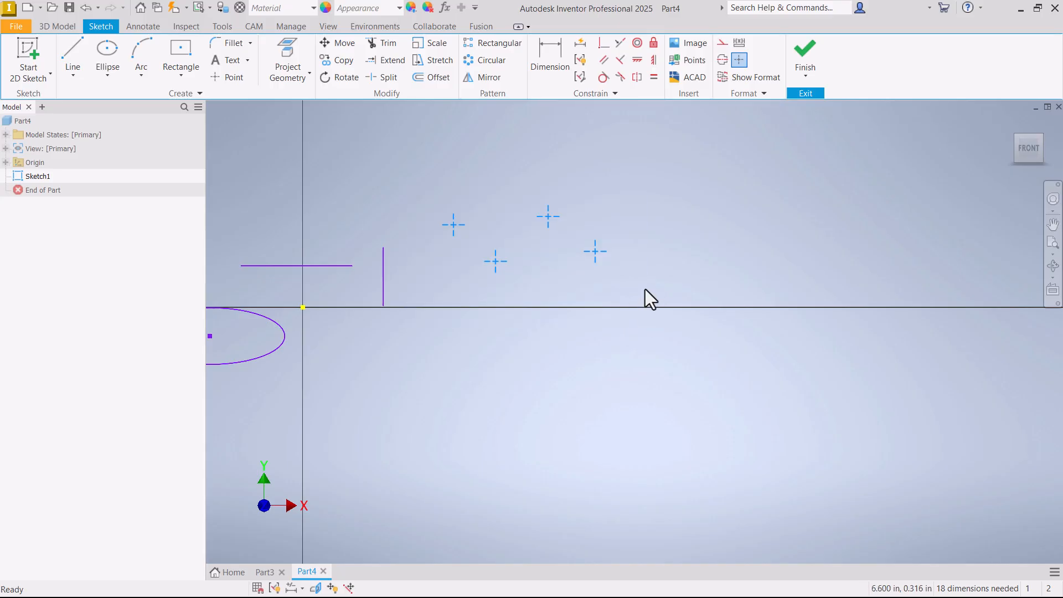
{"action": "left_click", "coordinate": [638, 60]}
{"action": "right_click", "coordinate": [556, 188]}
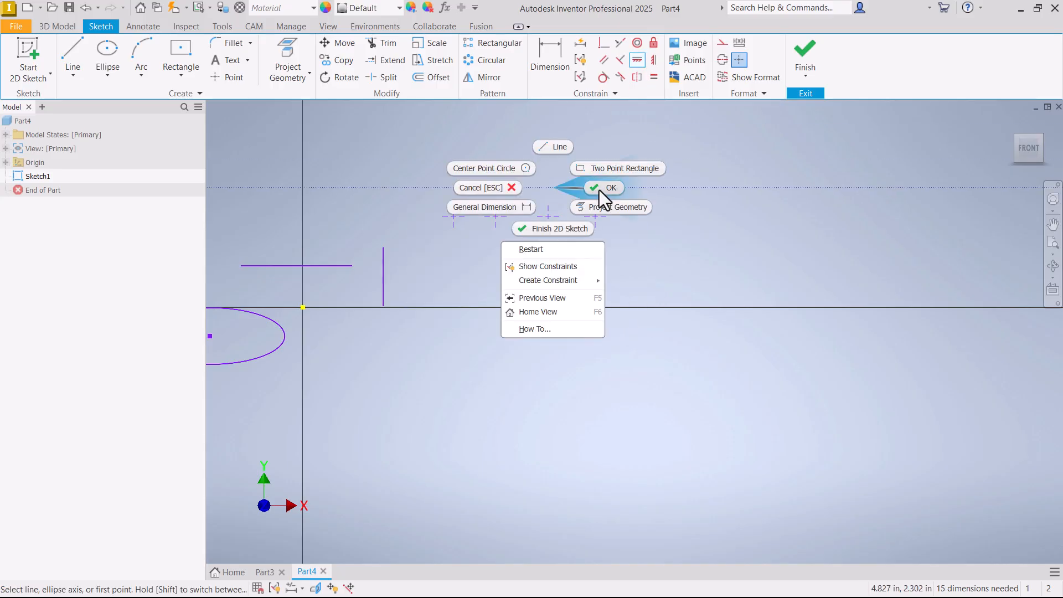
{"action": "left_click", "coordinate": [599, 190]}
Show all sketch constraints and move the leftmost point of the row further left and slightly down
{"action": "left_click", "coordinate": [274, 588]}
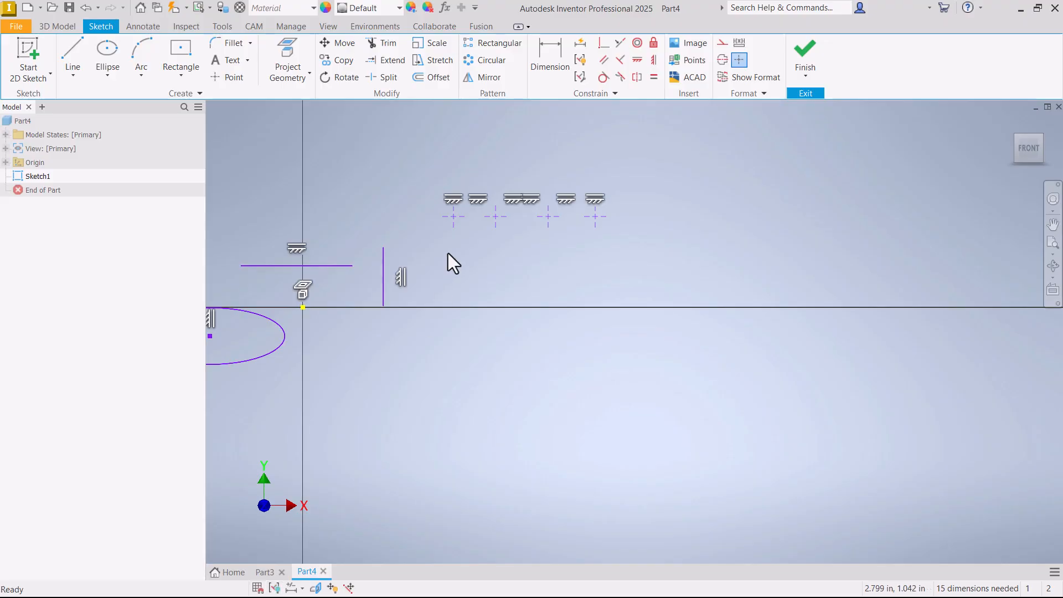
{"action": "left_click_drag", "start_coordinate": [455, 223], "coordinate": [421, 229]}
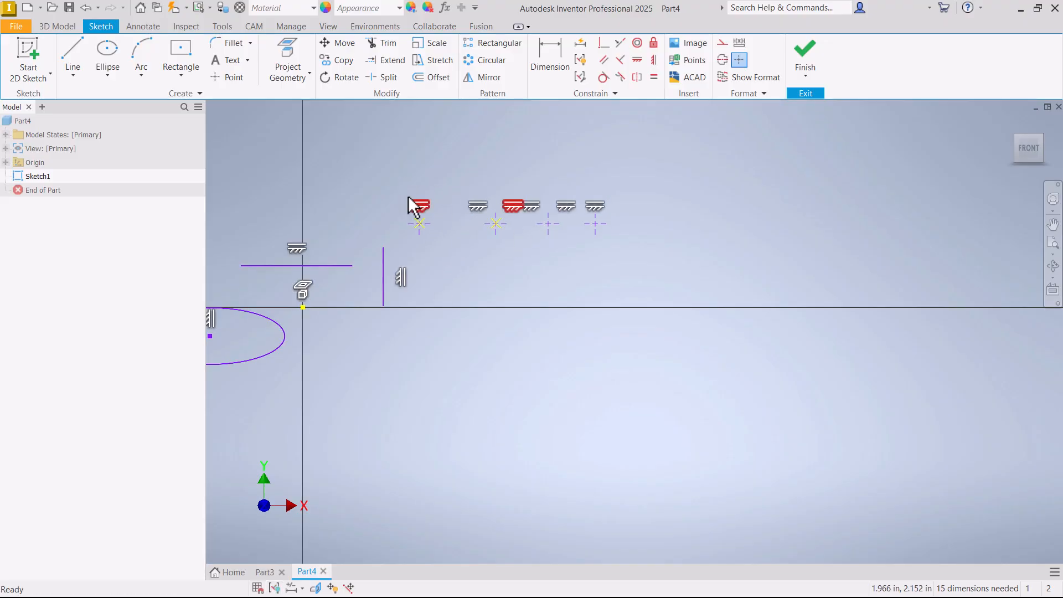
Draw two separate vertical lines to the right of the point row, the second slightly shorter and starting lower
{"action": "left_click", "coordinate": [72, 60]}
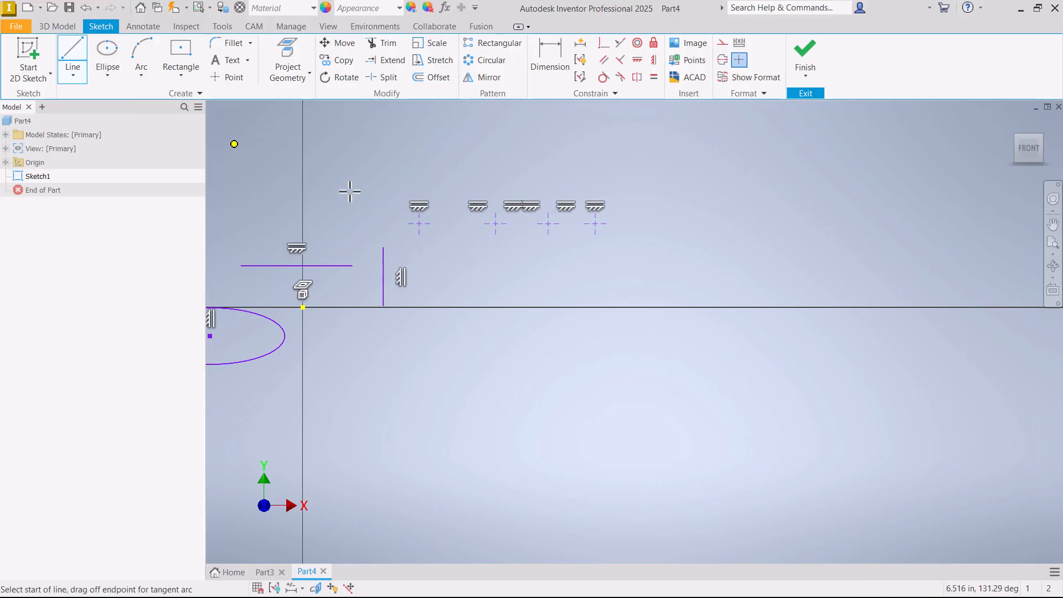
{"action": "left_click", "coordinate": [676, 193]}
{"action": "left_click", "coordinate": [676, 343]}
{"action": "right_click", "coordinate": [676, 344]}
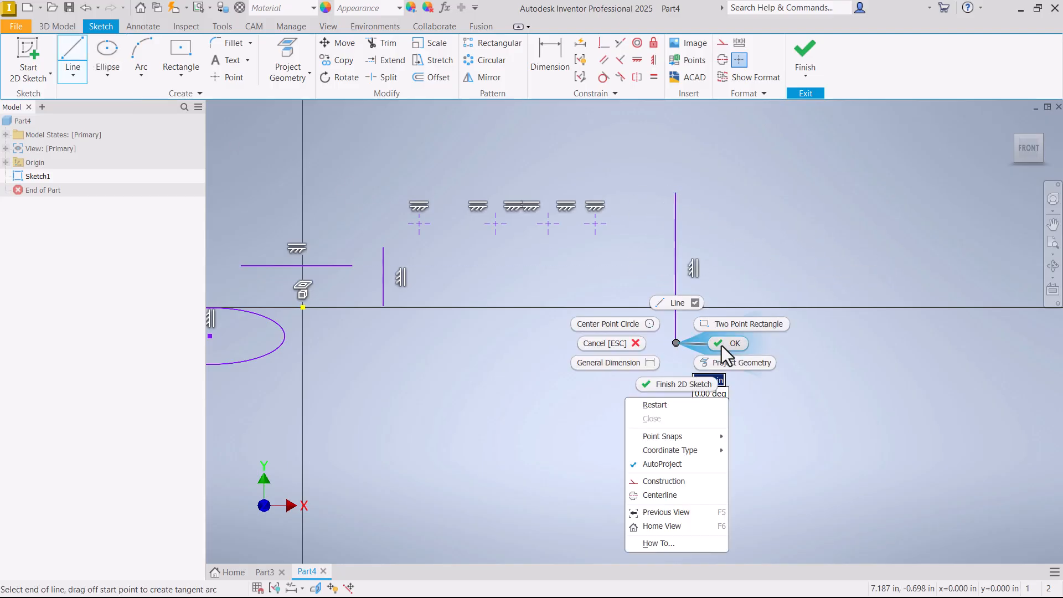
{"action": "left_click", "coordinate": [723, 345]}
{"action": "scroll", "coordinate": [491, 292], "scroll_direction": "down", "scroll_amount": 2}
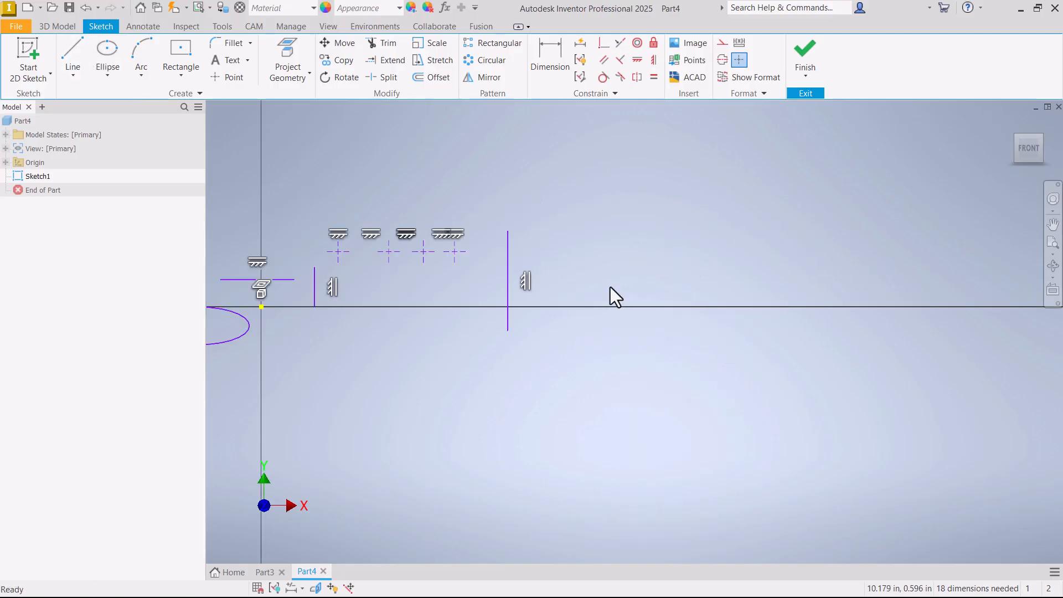
{"action": "left_click", "coordinate": [72, 60]}
{"action": "left_click", "coordinate": [609, 248]}
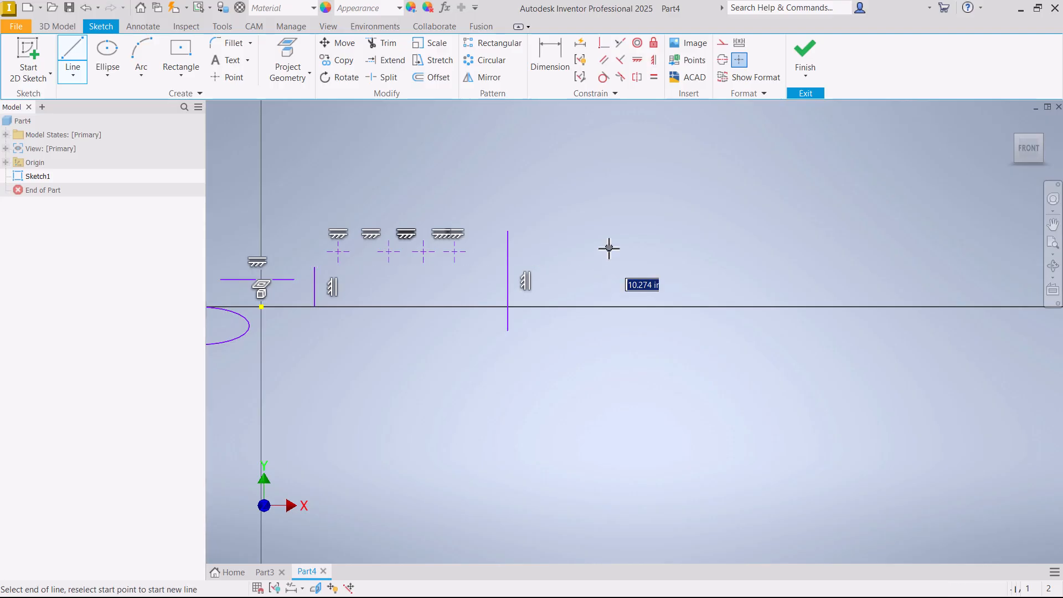
{"action": "left_click", "coordinate": [608, 337]}
{"action": "key", "text": "Escape"}
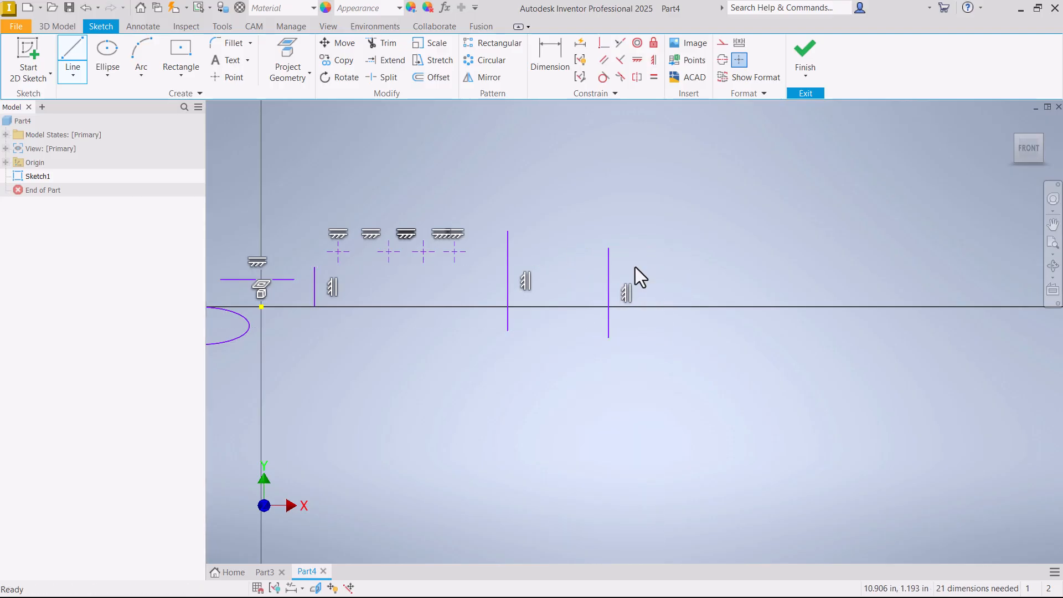
Align the top endpoints of the two long vertical lines with the Horizontal constraint, and move the second line closer to the first
{"action": "left_click", "coordinate": [638, 60]}
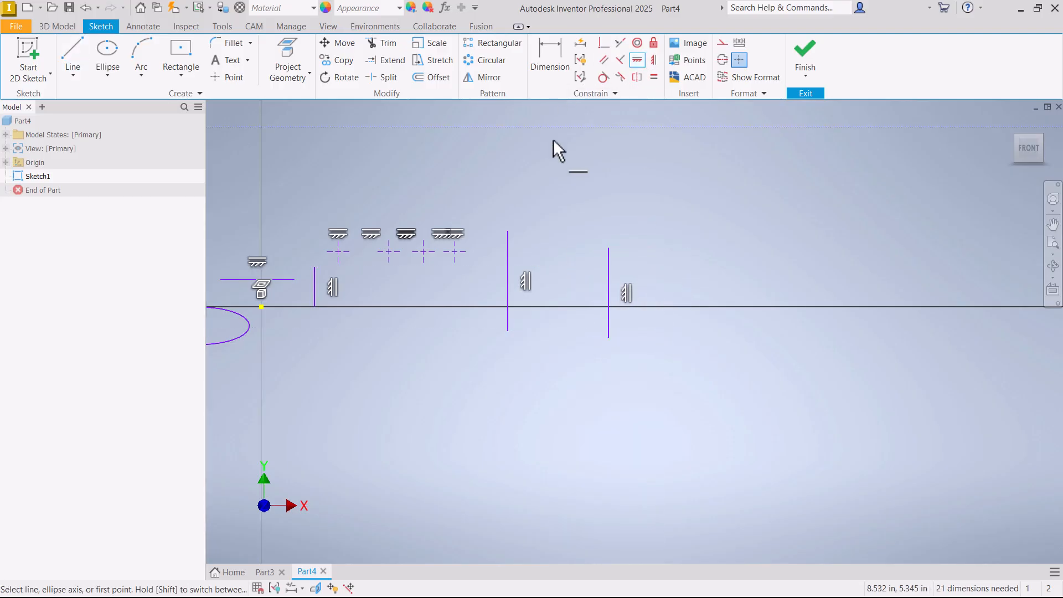
{"action": "left_click", "coordinate": [513, 231]}
{"action": "left_click", "coordinate": [610, 249]}
{"action": "right_click", "coordinate": [561, 195]}
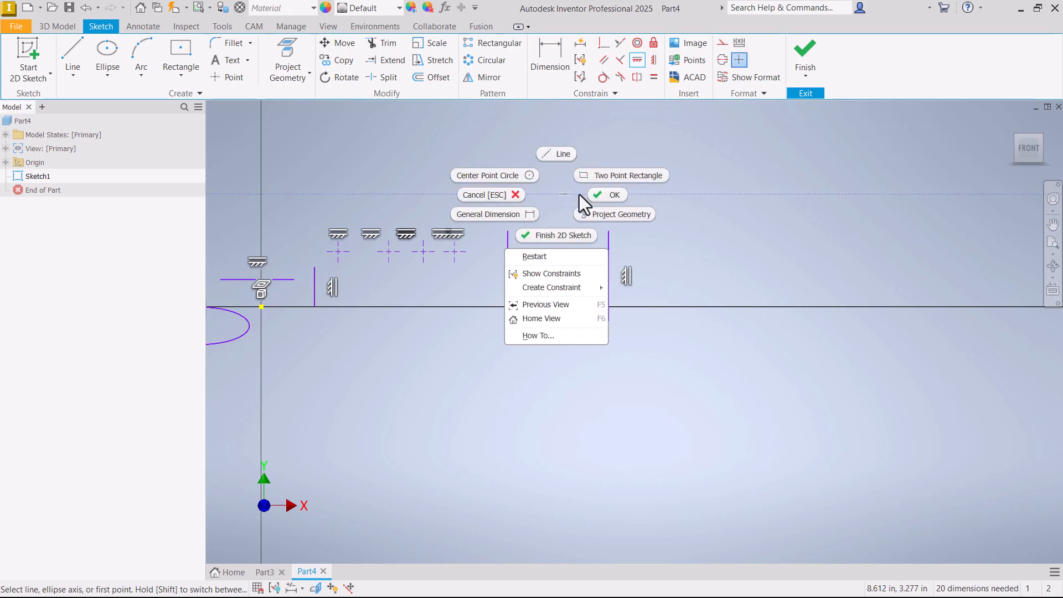
{"action": "left_click", "coordinate": [617, 195]}
{"action": "mouse_move", "coordinate": [609, 232]}
{"action": "left_mouse_down"}
{"action": "mouse_move", "coordinate": [576, 231]}
{"action": "mouse_move", "coordinate": [587, 235]}
{"action": "left_mouse_up"}
Draw two sloped lines that join the top endpoints of the vertical lines in a peak, forming a house-shaped outline
{"action": "left_click", "coordinate": [72, 58]}
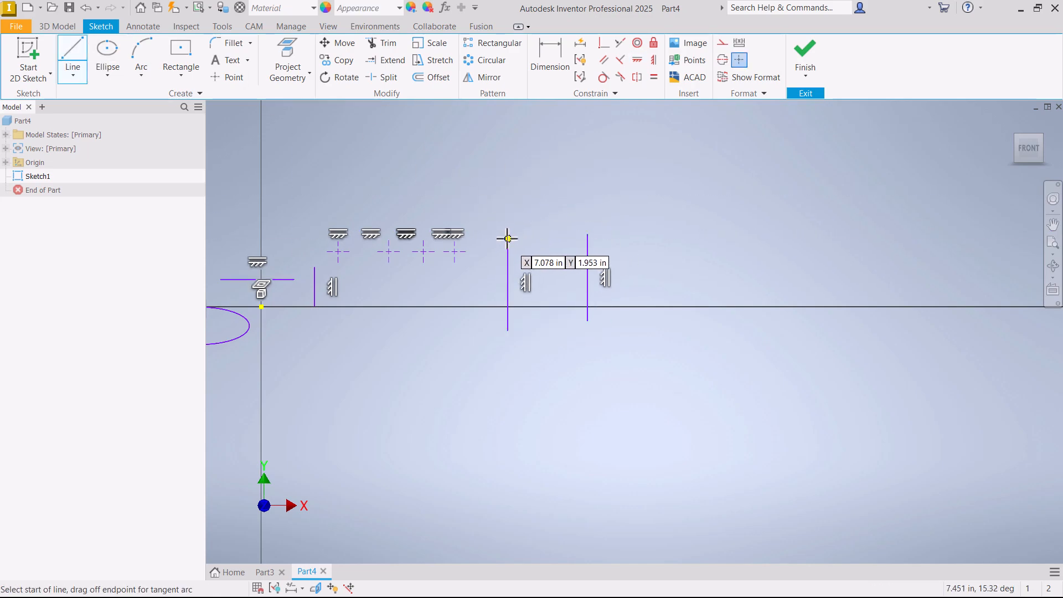
{"action": "left_click", "coordinate": [508, 233]}
{"action": "left_click", "coordinate": [551, 190]}
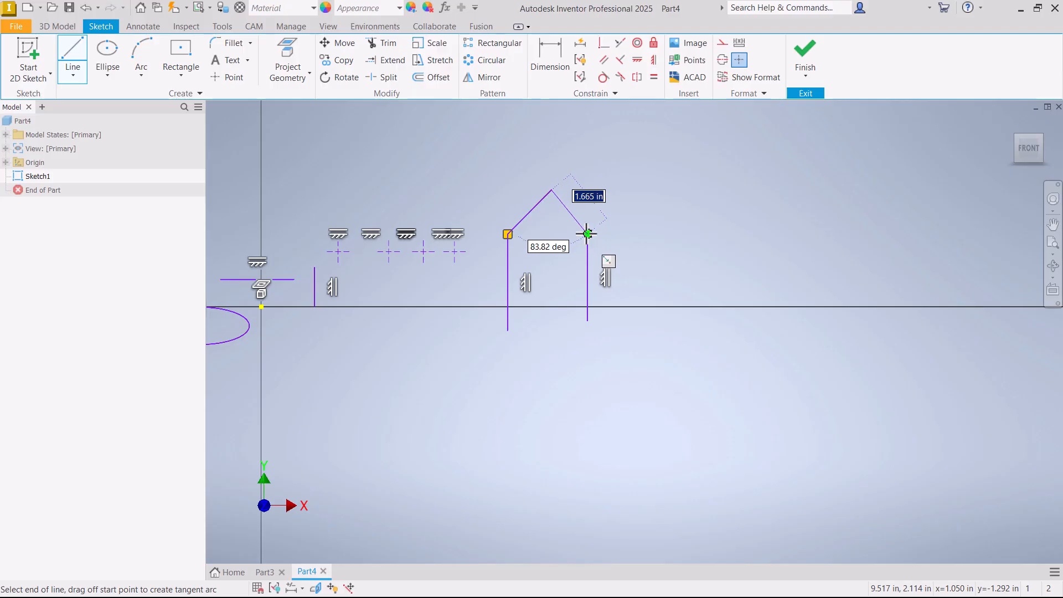
{"action": "left_click", "coordinate": [587, 233]}
{"action": "right_click", "coordinate": [645, 233]}
{"action": "left_click", "coordinate": [676, 234]}
{"action": "scroll", "coordinate": [585, 232], "scroll_direction": "up", "scroll_amount": 6}
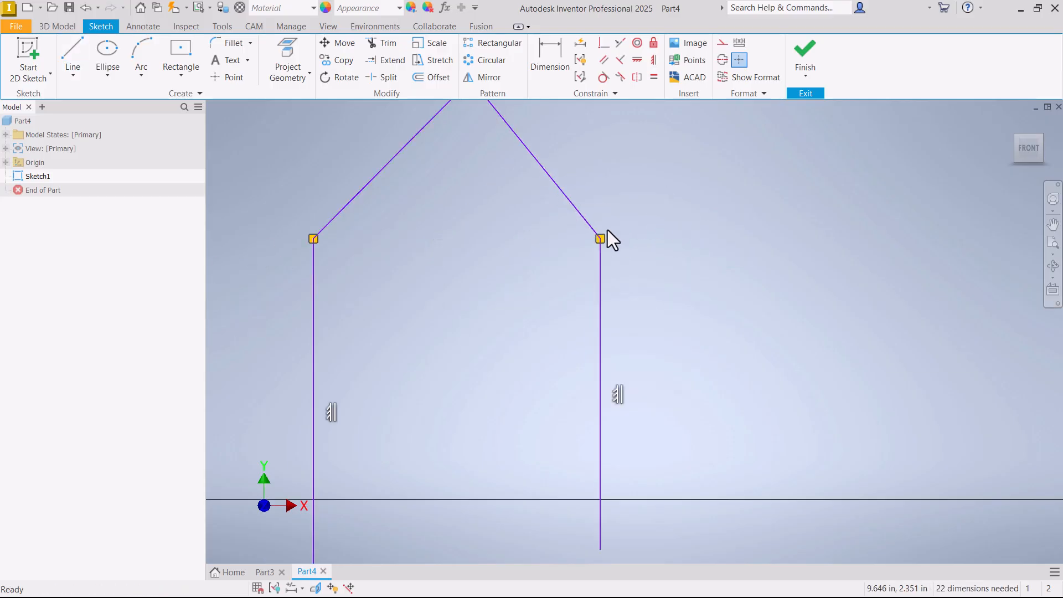
{"action": "scroll", "coordinate": [527, 288], "scroll_direction": "down", "scroll_amount": 5}
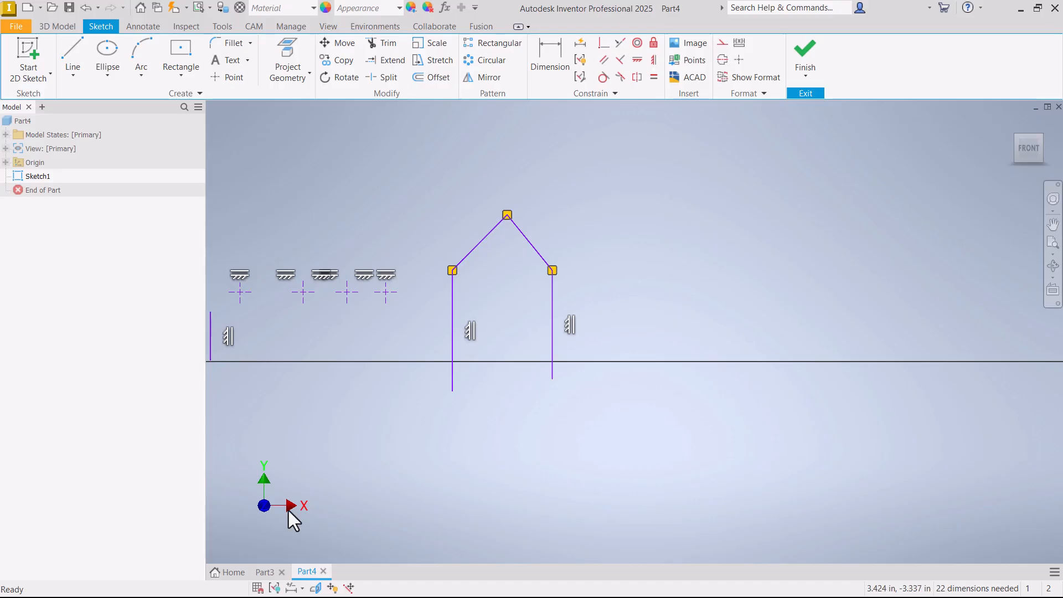
Hide all sketch constraints, widen the outline by moving its right upper corner outward, and lower the peak slightly
{"action": "left_click", "coordinate": [274, 588]}
{"action": "left_click_drag", "start_coordinate": [552, 270], "coordinate": [594, 269]}
{"action": "mouse_move", "coordinate": [509, 217]}
{"action": "left_mouse_down"}
{"action": "mouse_move", "coordinate": [539, 231]}
{"action": "mouse_move", "coordinate": [511, 226]}
{"action": "left_mouse_up"}
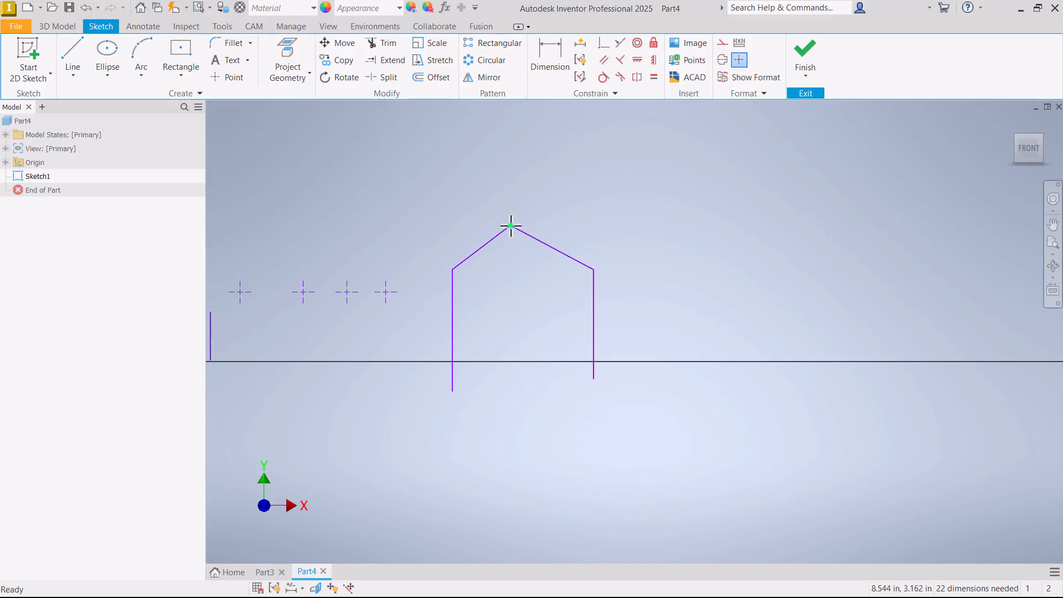
Draw a center-point circle to the right of the house outline and move it inside, between the two vertical lines
{"action": "left_click", "coordinate": [105, 72]}
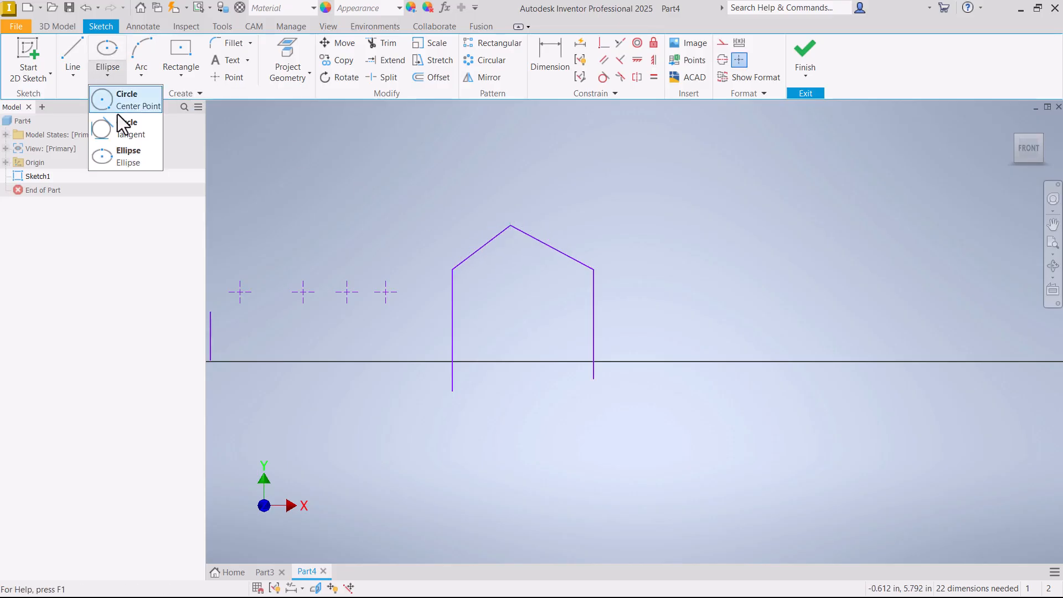
{"action": "left_click", "coordinate": [111, 99]}
{"action": "scroll", "coordinate": [426, 315], "scroll_direction": "down", "scroll_amount": 5}
{"action": "scroll", "coordinate": [520, 314], "scroll_direction": "up", "scroll_amount": 6}
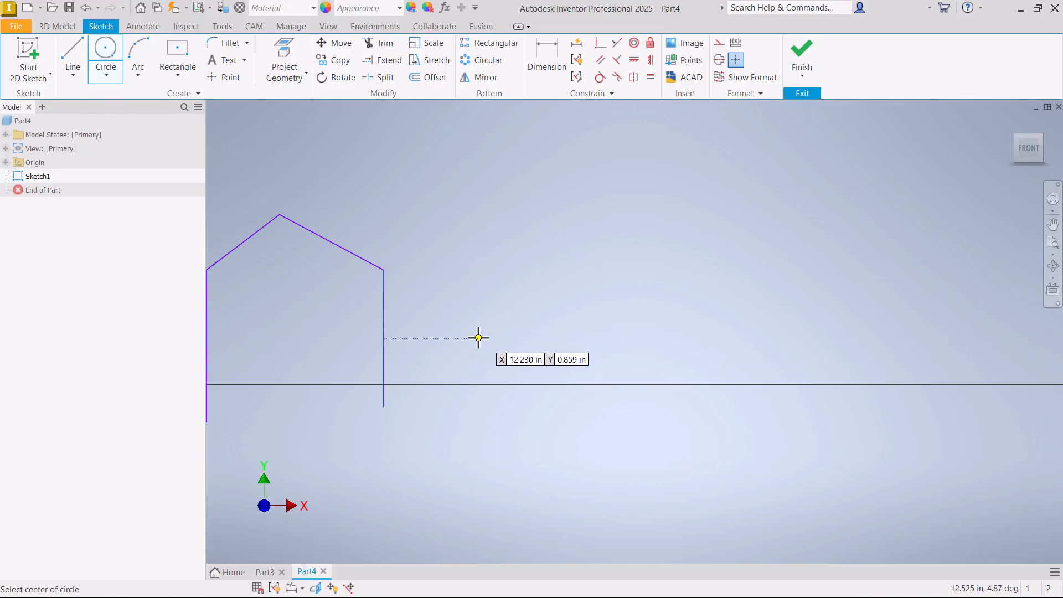
{"action": "left_click", "coordinate": [486, 319]}
{"action": "left_click", "coordinate": [501, 360]}
{"action": "right_click", "coordinate": [518, 360]}
{"action": "left_click", "coordinate": [547, 361]}
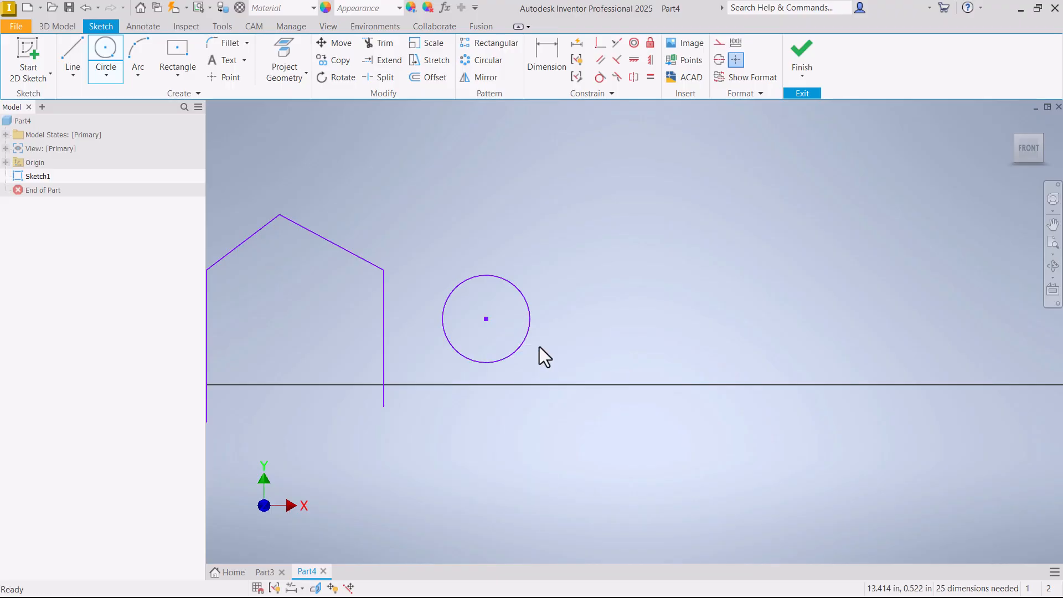
{"action": "scroll", "coordinate": [552, 313], "scroll_direction": "down", "scroll_amount": 3}
{"action": "left_click_drag", "start_coordinate": [526, 310], "coordinate": [417, 318]}
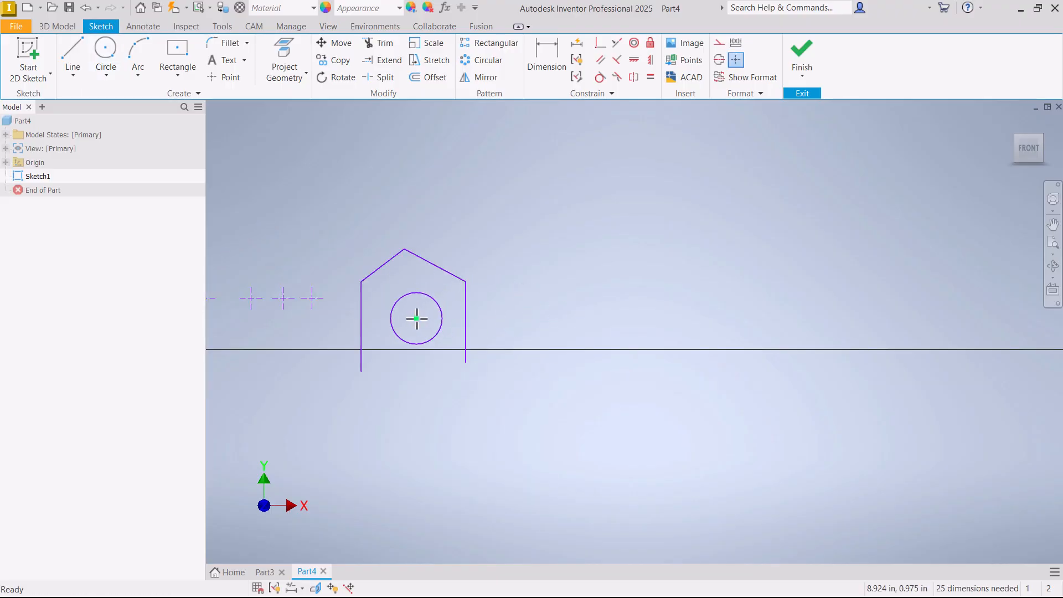
Apply Horizontal constraints between the left wall's midpoint and the circle's center, and between the bottom endpoints of both walls
{"action": "left_click", "coordinate": [634, 60]}
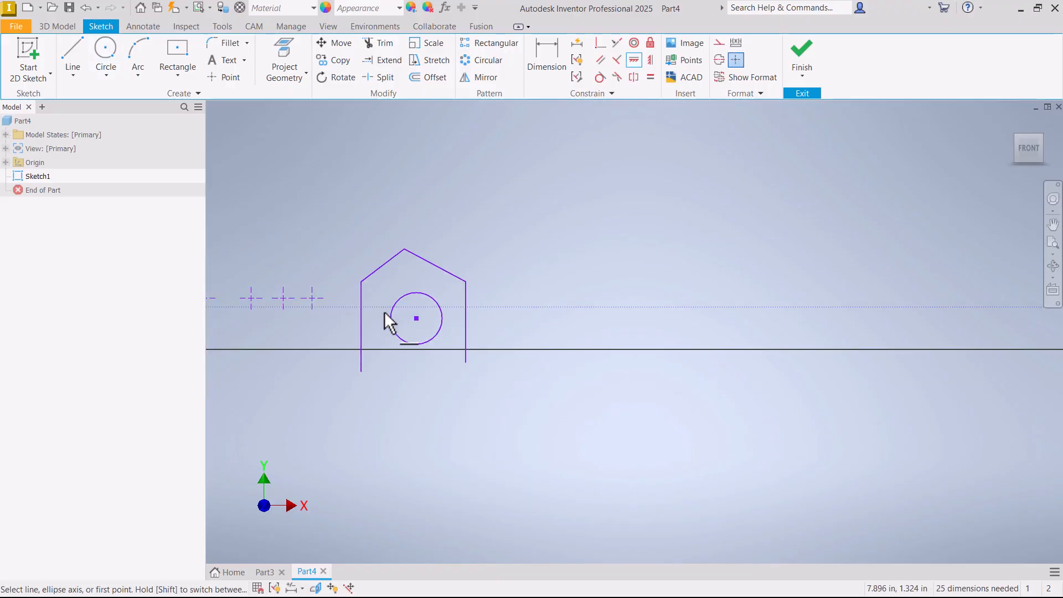
{"action": "left_click", "coordinate": [361, 326]}
{"action": "left_click", "coordinate": [417, 319]}
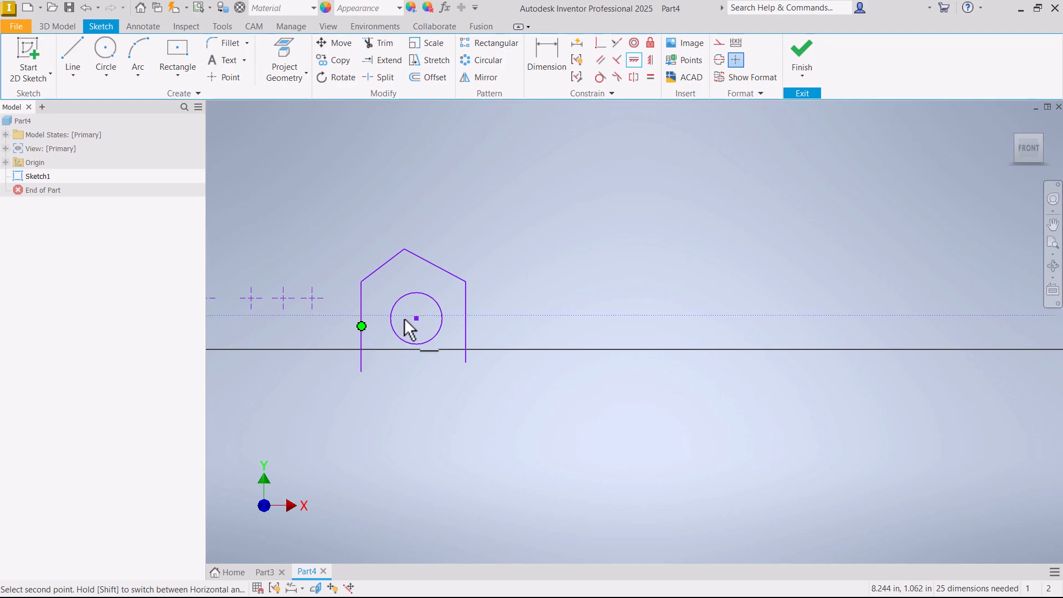
{"action": "left_click", "coordinate": [361, 372]}
{"action": "left_click", "coordinate": [466, 364]}
{"action": "right_click", "coordinate": [556, 278]}
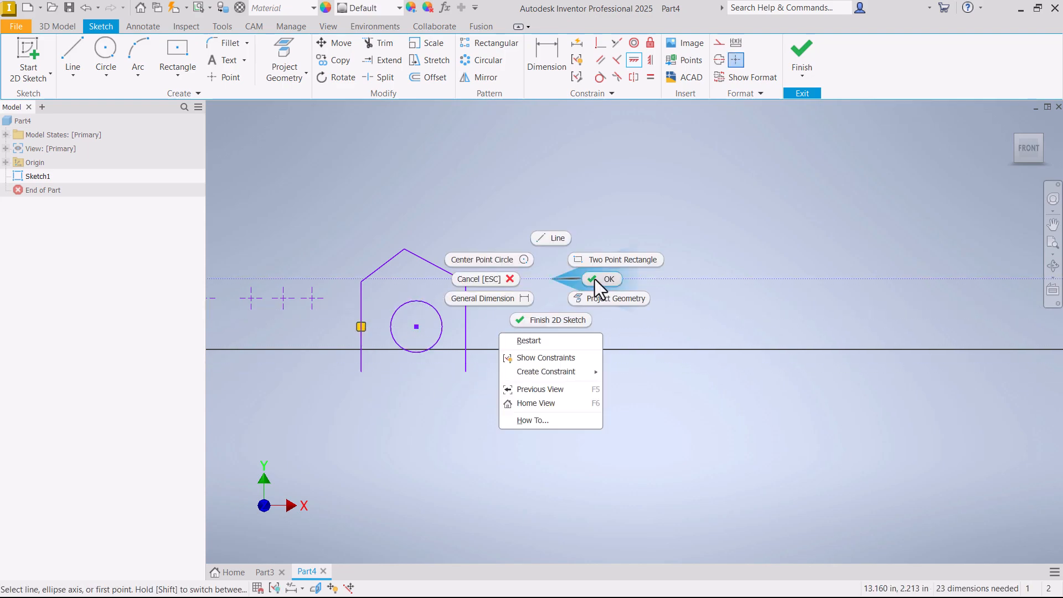
{"action": "left_click", "coordinate": [593, 278]}
Align the circle's center beneath the peak of the house outline with the Vertical constraint
{"action": "left_click", "coordinate": [650, 62]}
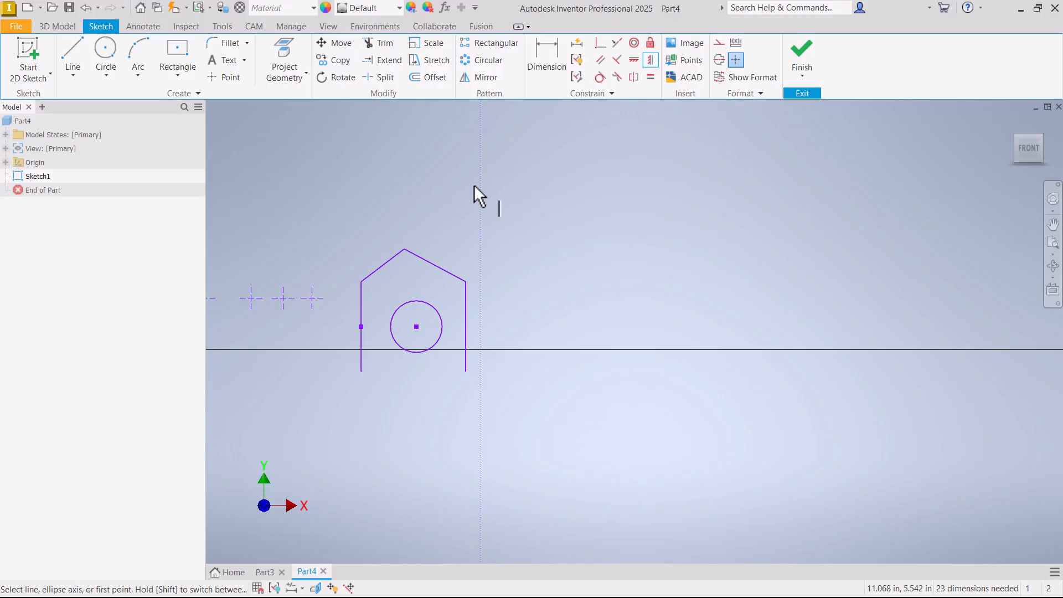
{"action": "left_click", "coordinate": [404, 250]}
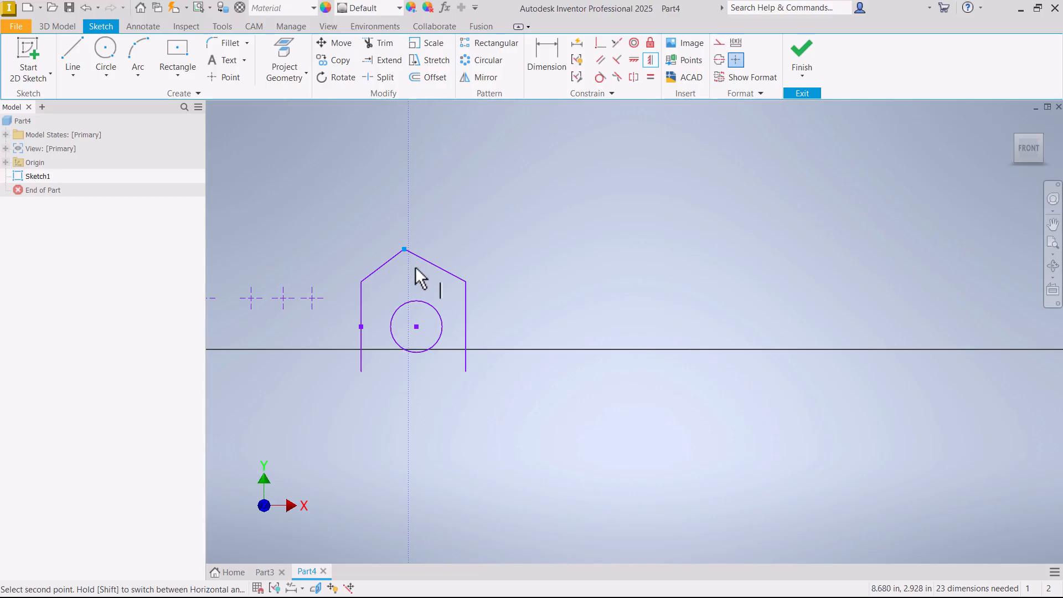
{"action": "left_click", "coordinate": [416, 326]}
{"action": "right_click", "coordinate": [627, 256]}
{"action": "left_click", "coordinate": [654, 257]}
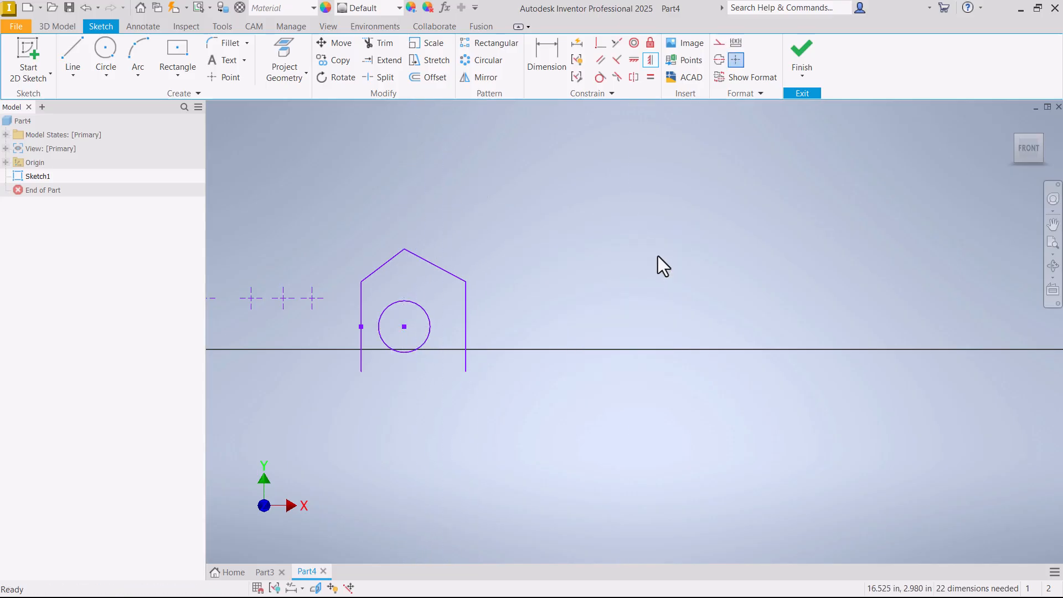
Test the constraints by moving the peak, a wall's bottom endpoint and the circle's center, finishing with a higher peak further right
{"action": "mouse_move", "coordinate": [408, 251]}
{"action": "left_mouse_down"}
{"action": "mouse_move", "coordinate": [423, 249]}
{"action": "mouse_move", "coordinate": [412, 247]}
{"action": "left_mouse_up"}
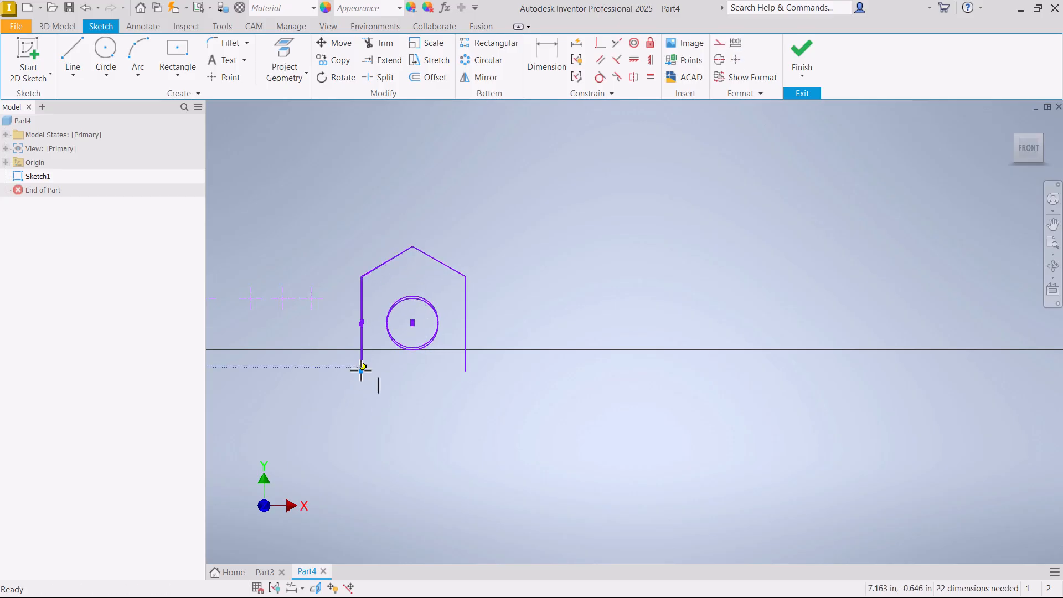
{"action": "left_click_drag", "start_coordinate": [467, 372], "coordinate": [461, 363]}
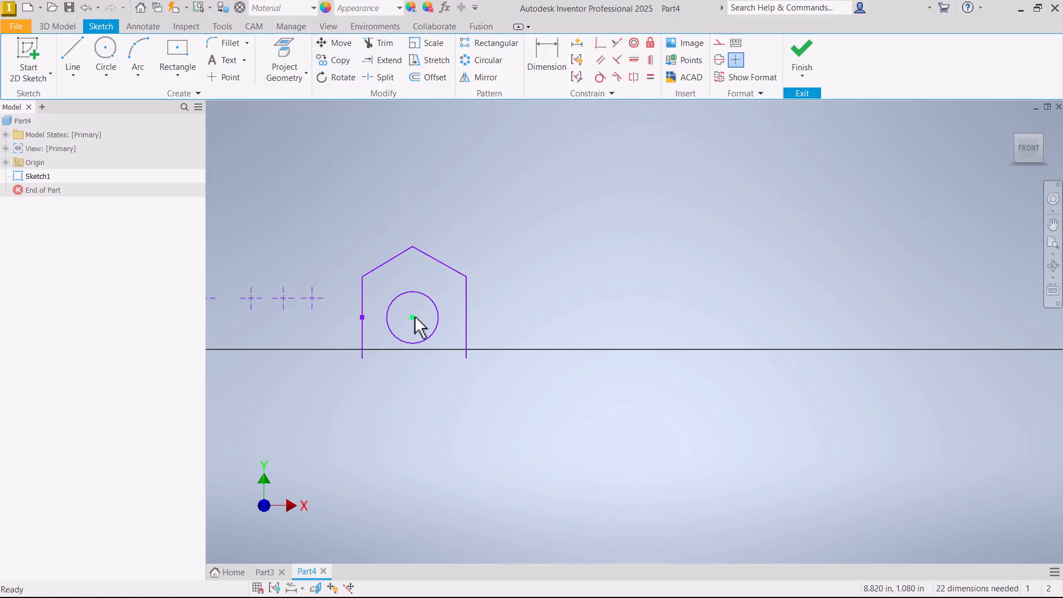
{"action": "mouse_move", "coordinate": [417, 321]}
{"action": "left_mouse_down"}
{"action": "mouse_move", "coordinate": [413, 309]}
{"action": "mouse_move", "coordinate": [430, 309]}
{"action": "mouse_move", "coordinate": [409, 309]}
{"action": "left_mouse_up"}
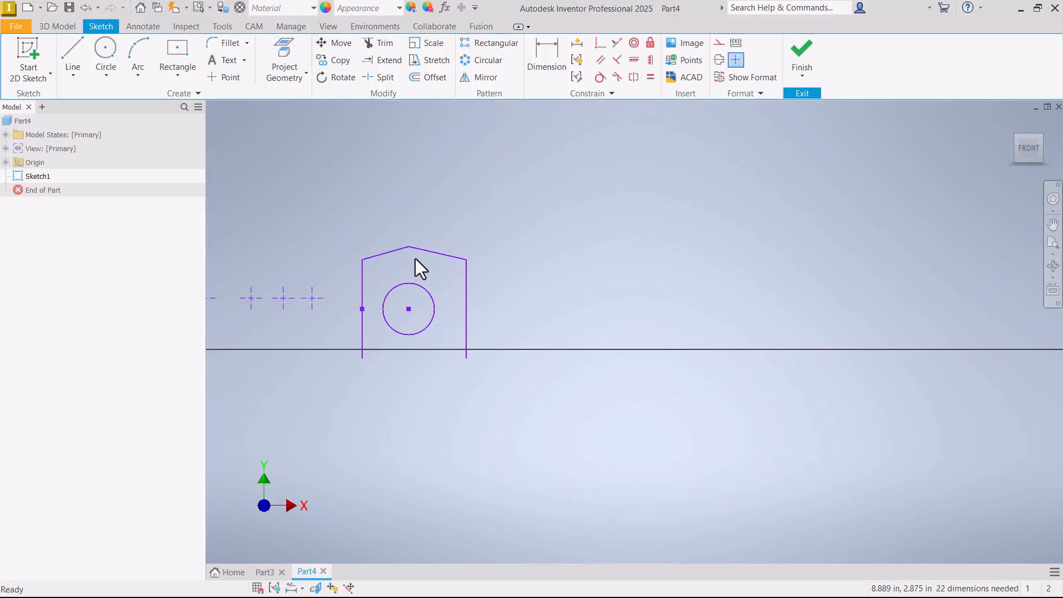
{"action": "left_click_drag", "start_coordinate": [417, 248], "coordinate": [418, 225]}
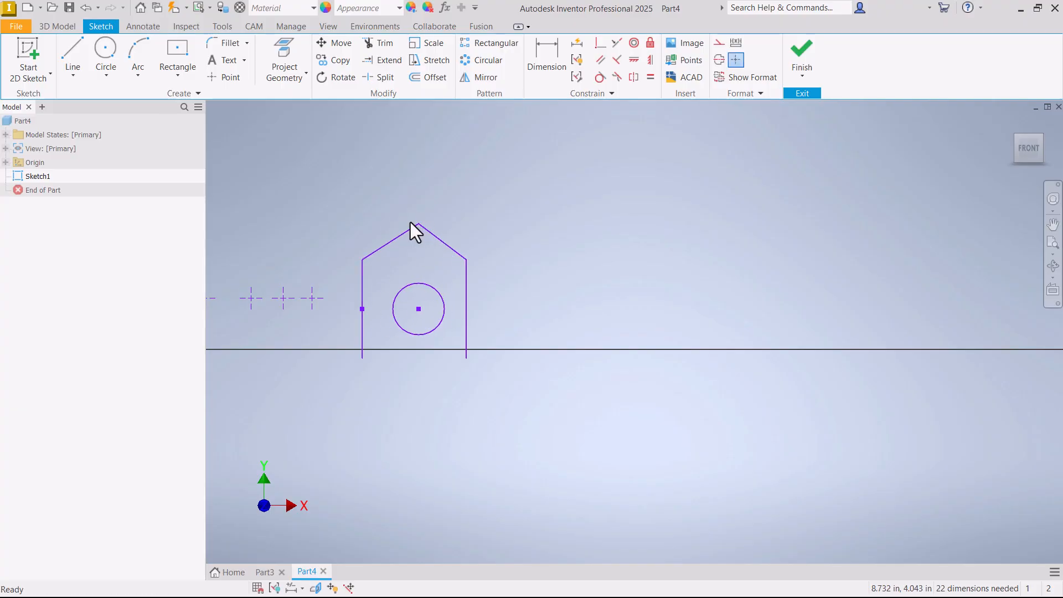
{"action": "scroll", "coordinate": [609, 230], "scroll_direction": "down", "scroll_amount": 3}
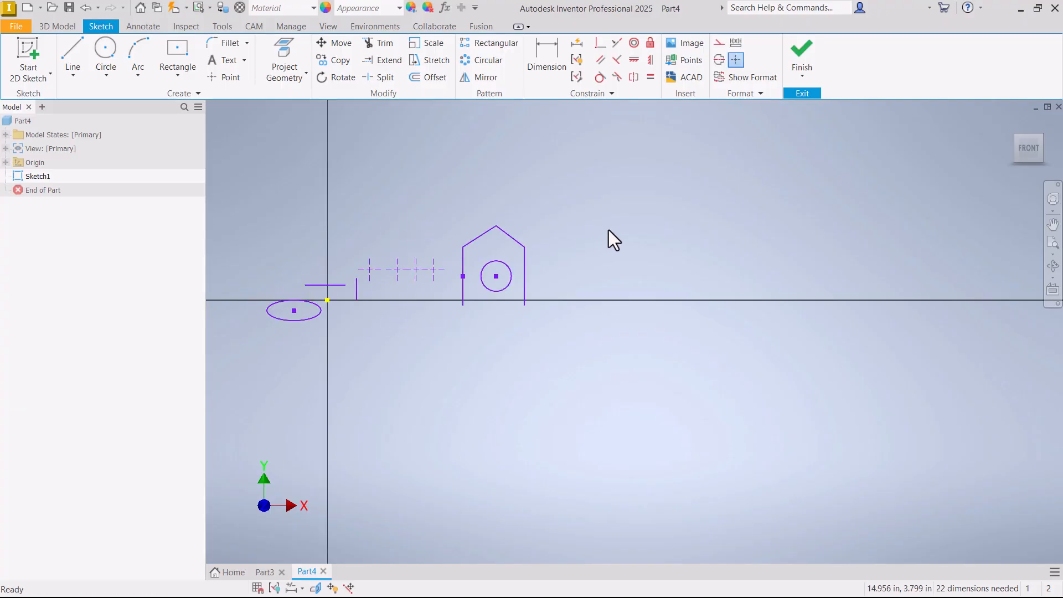
{"action": "scroll", "coordinate": [332, 317], "scroll_direction": "up", "scroll_amount": 3}
{"action": "scroll", "coordinate": [446, 341], "scroll_direction": "down", "scroll_amount": 3}
{"action": "scroll", "coordinate": [425, 341], "scroll_direction": "up", "scroll_amount": 3}
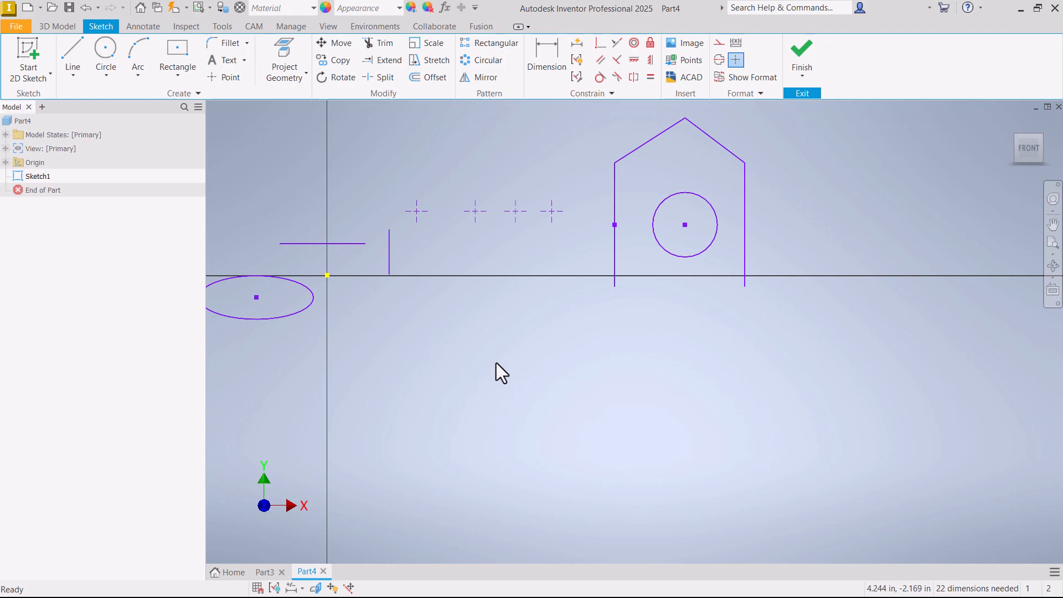
{"action": "scroll", "coordinate": [556, 360], "scroll_direction": "down", "scroll_amount": 3}
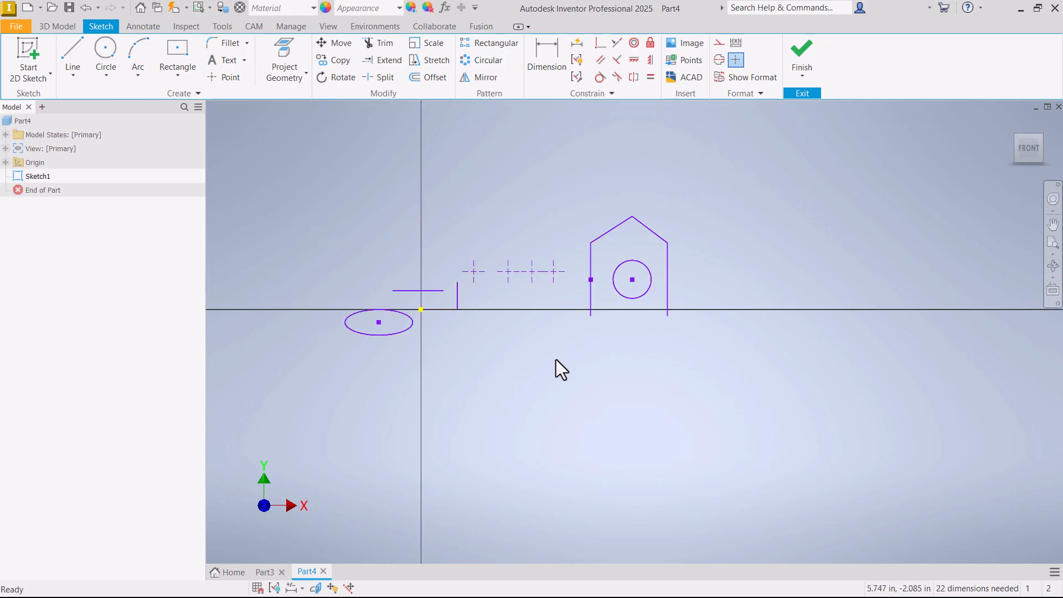